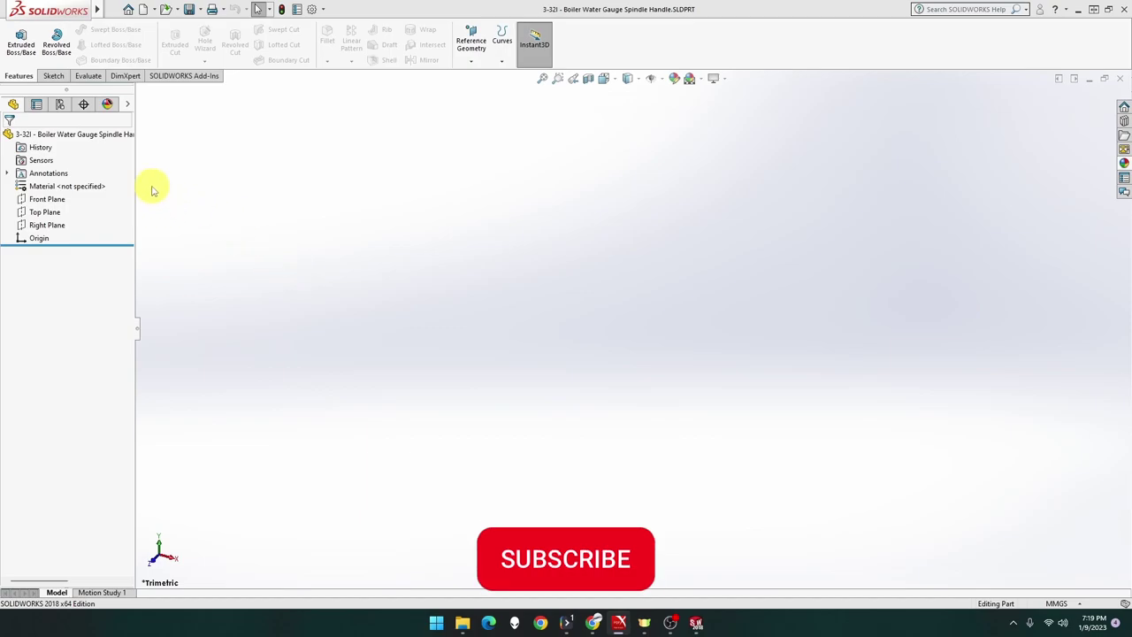
# Start a new sketch on the Front Plane
pyautogui.rightClick(43, 212)
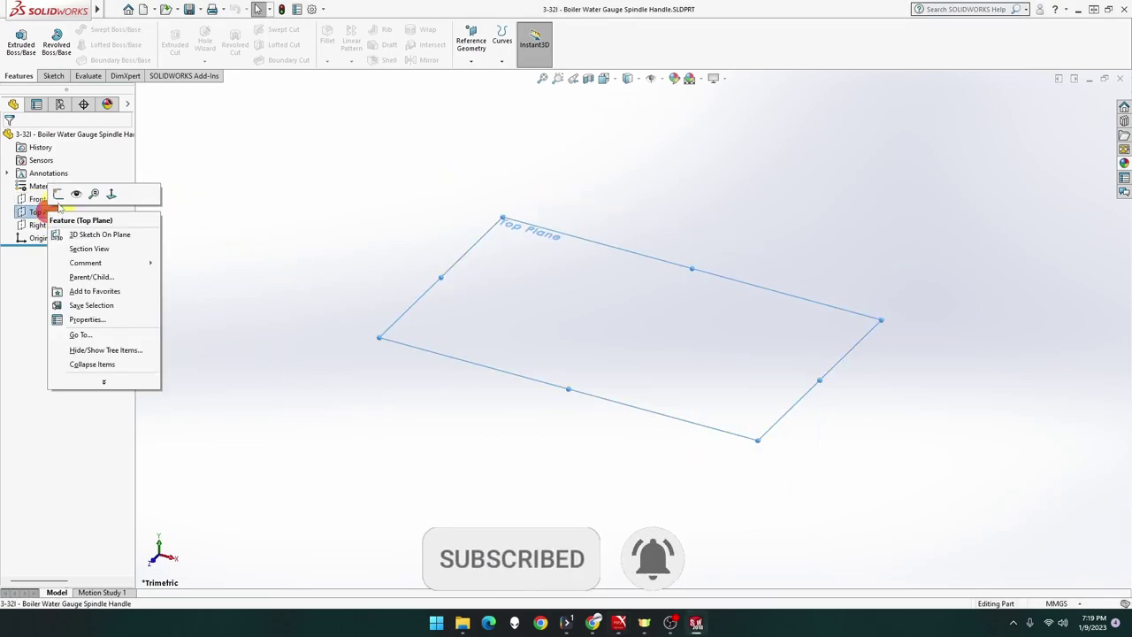
pyautogui.click(235, 195)
pyautogui.rightClick(39, 199)
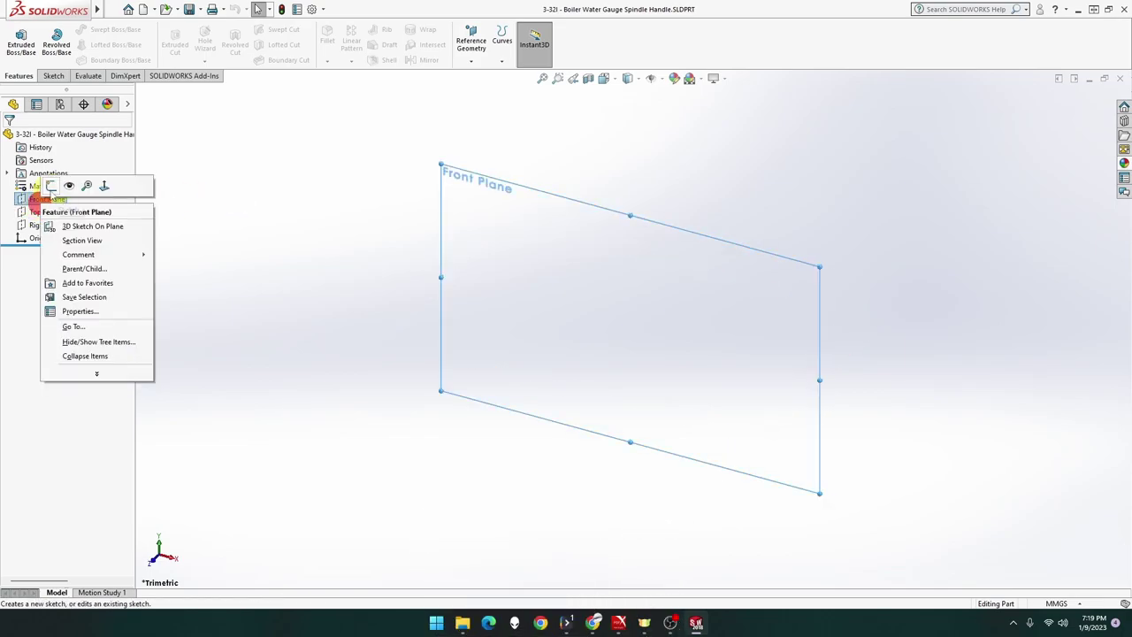
pyautogui.click(51, 184)
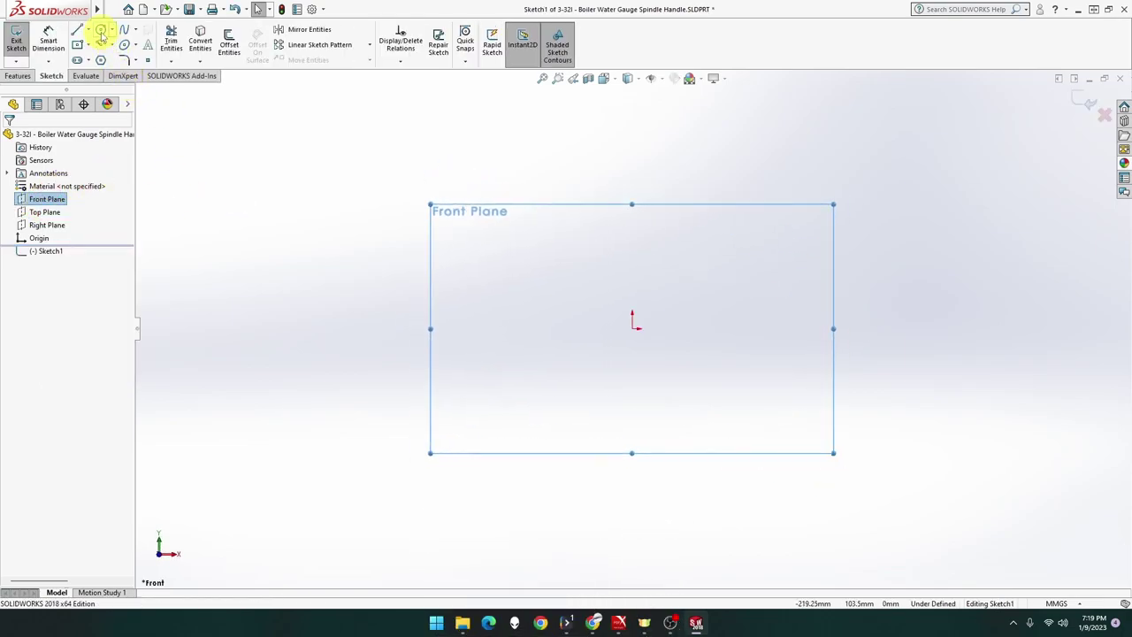
# Draw a larger circle at the origin and two small circles directly above and below it
pyautogui.click(102, 33)
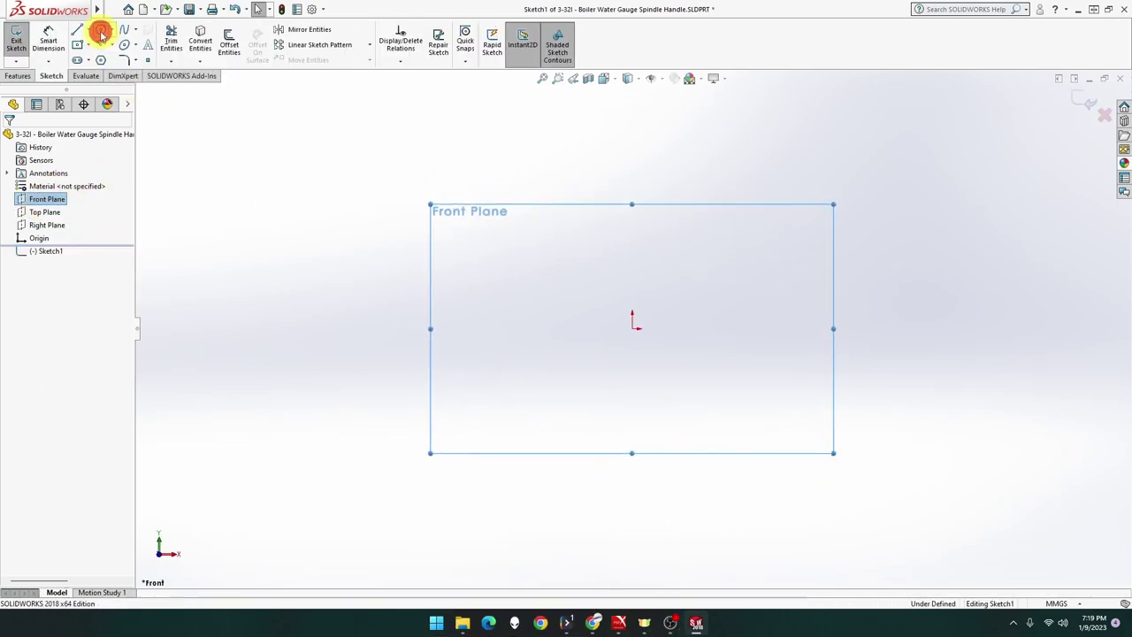
pyautogui.click(632, 330)
pyautogui.click(661, 364)
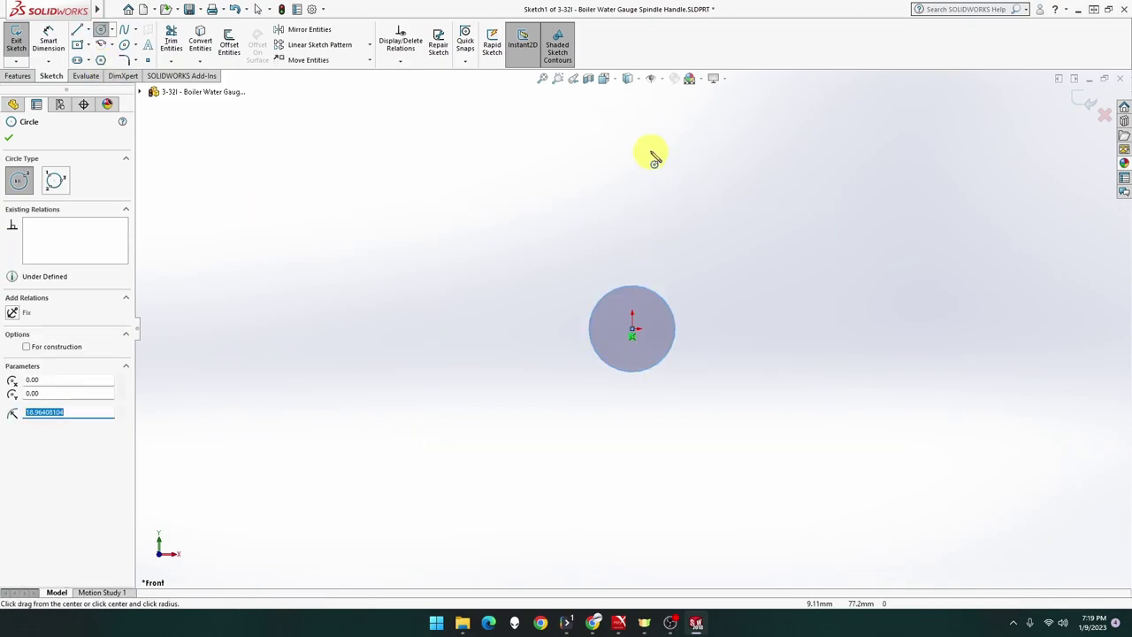
pyautogui.moveTo(626, 145); pyautogui.dragTo(637, 156)
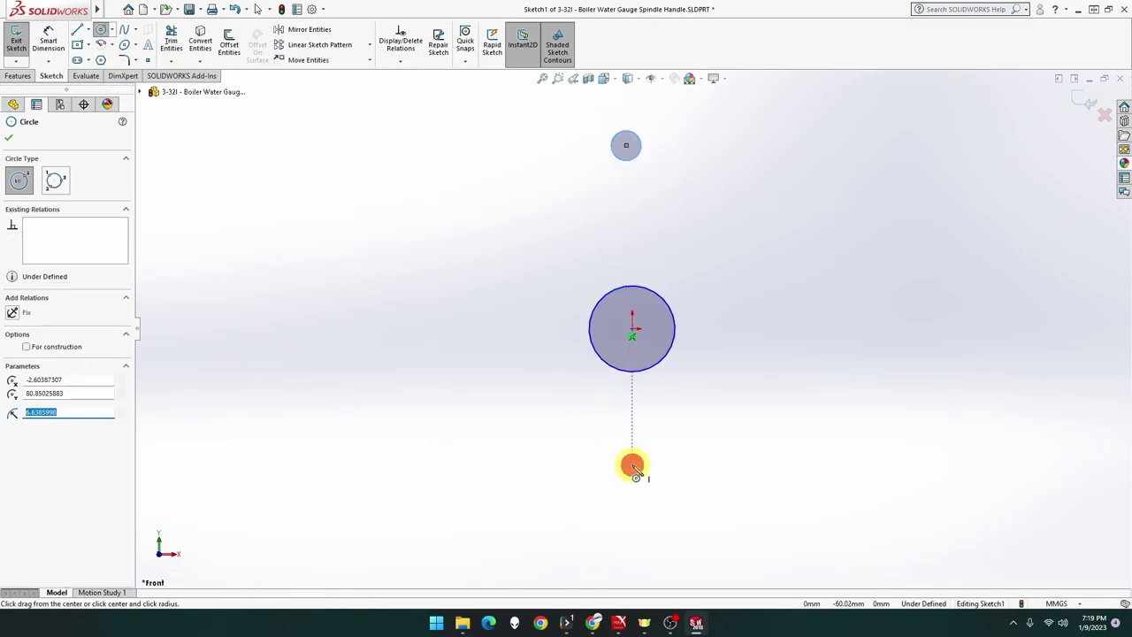
pyautogui.moveTo(632, 466); pyautogui.dragTo(643, 469)
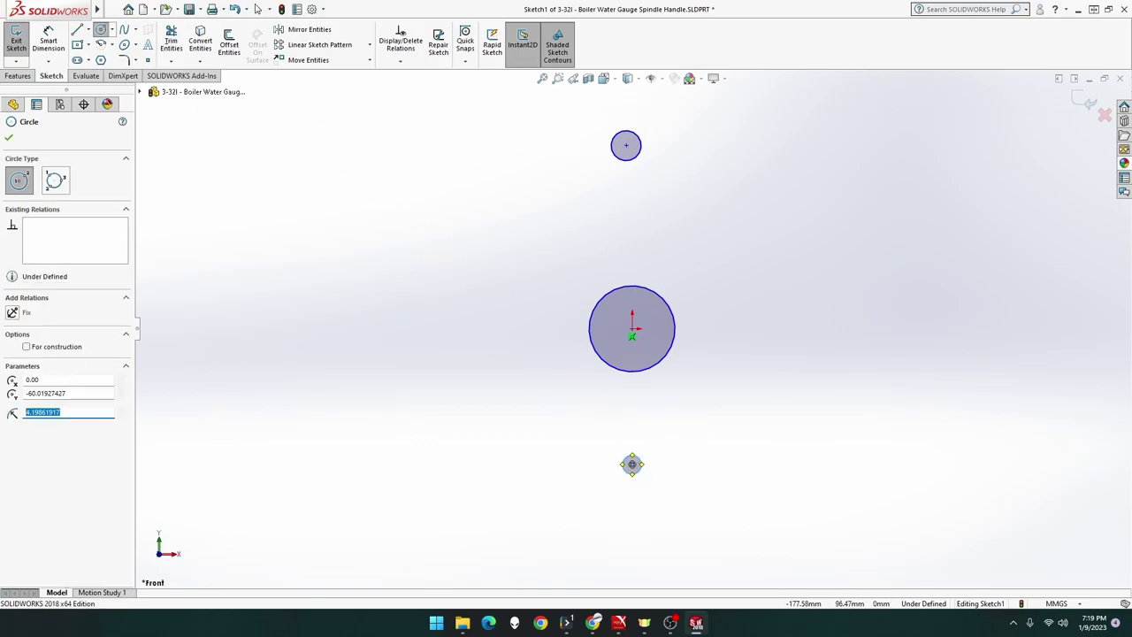
pyautogui.click(56, 44)
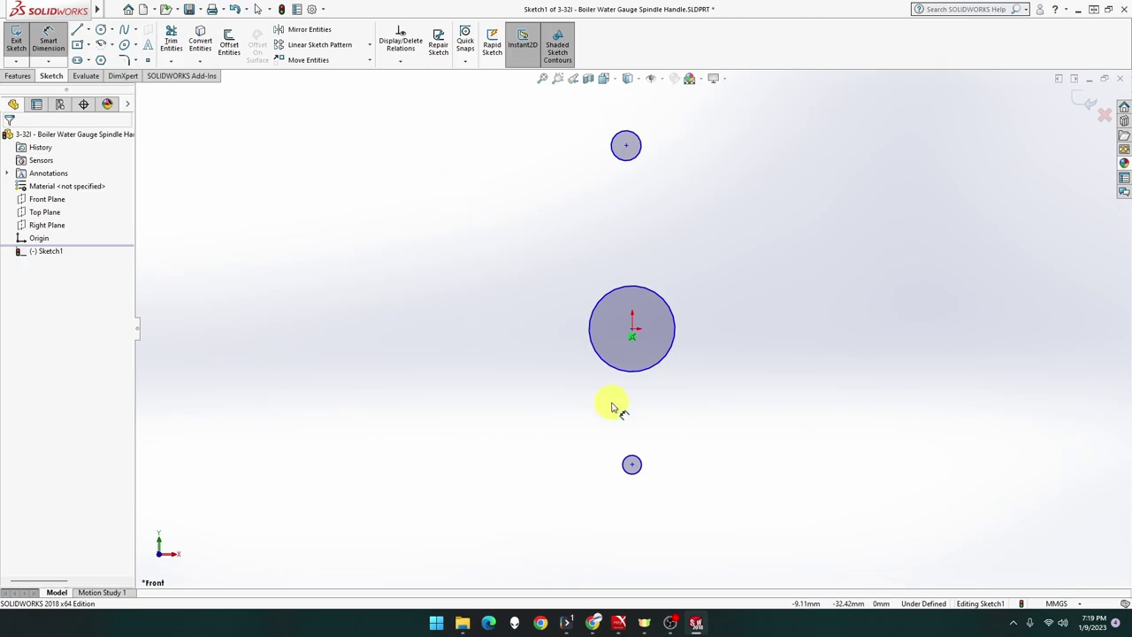
# Dimension the lower and upper small circles to Ø6 mm and the centre circle to Ø10 mm
pyautogui.click(642, 469)
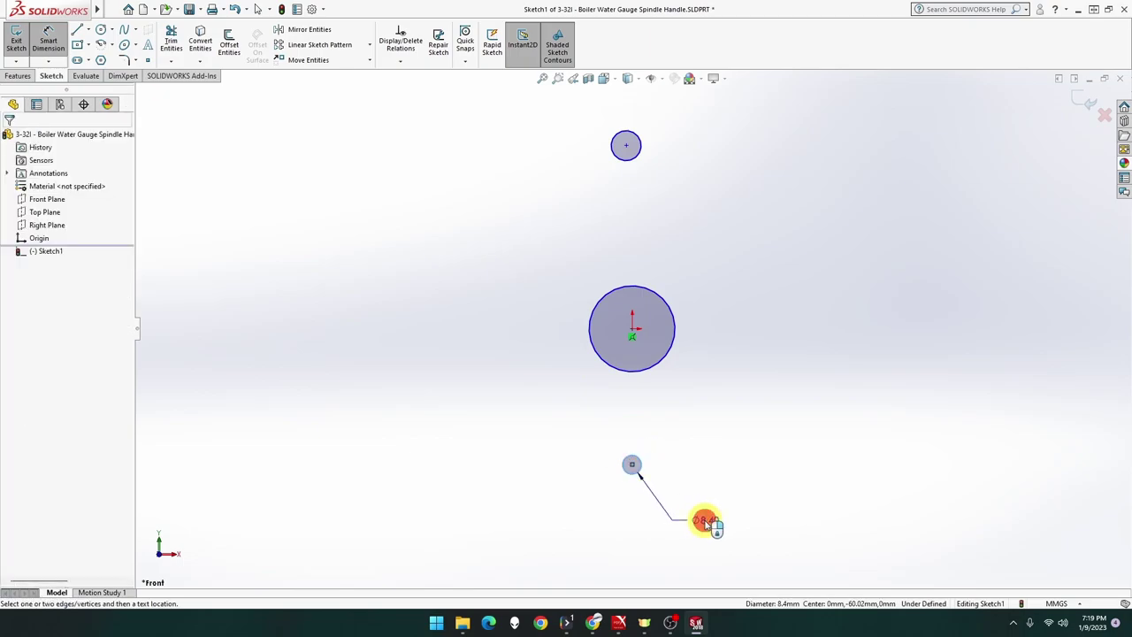
pyautogui.click(705, 522)
pyautogui.write('6')
pyautogui.press('Return')
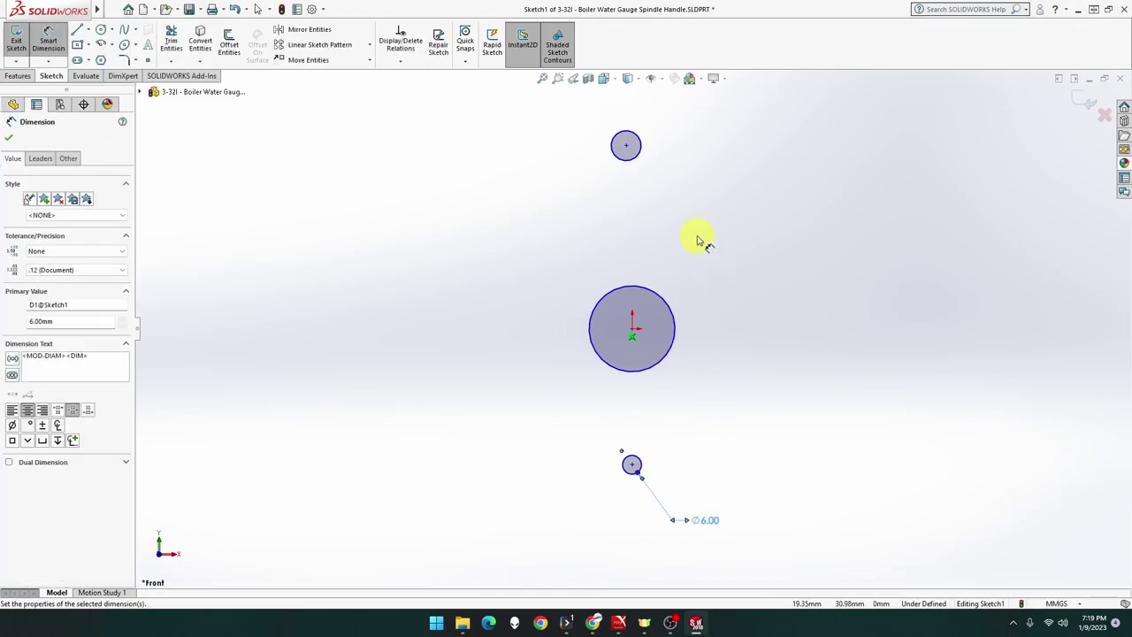
pyautogui.click(640, 147)
pyautogui.click(703, 103)
pyautogui.write('6')
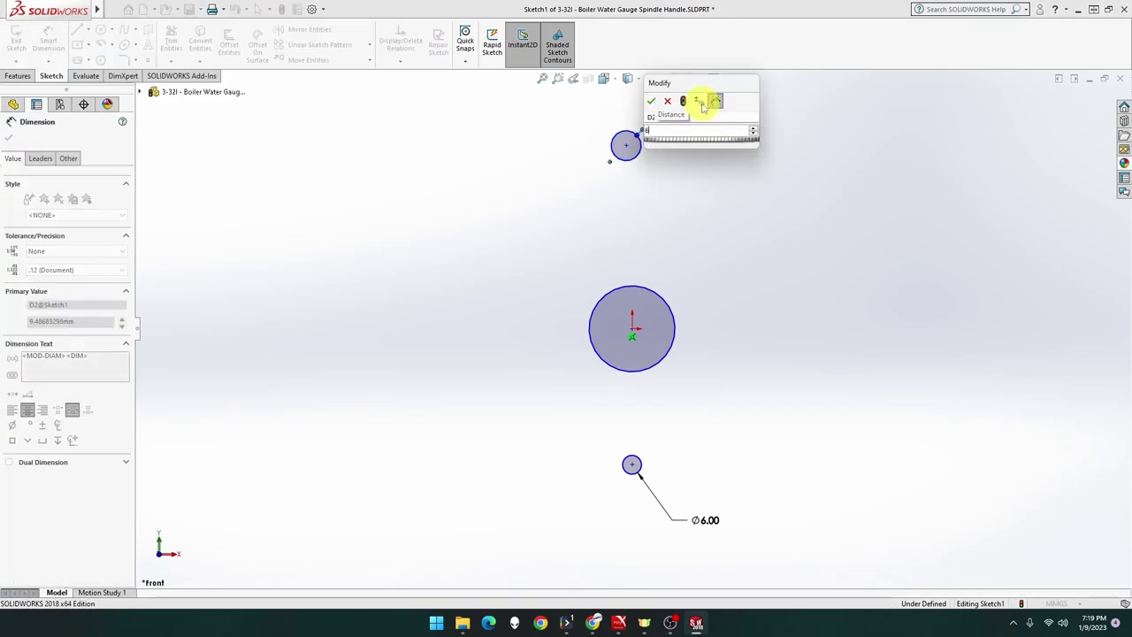
pyautogui.press('Return')
pyautogui.click(674, 330)
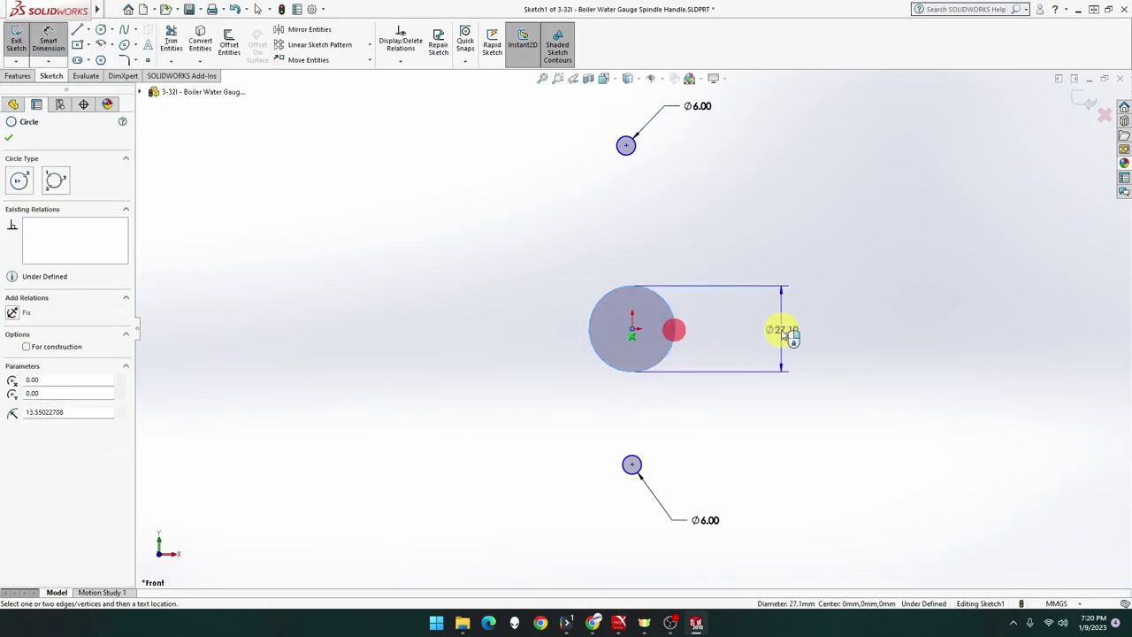
pyautogui.click(783, 334)
pyautogui.write('10')
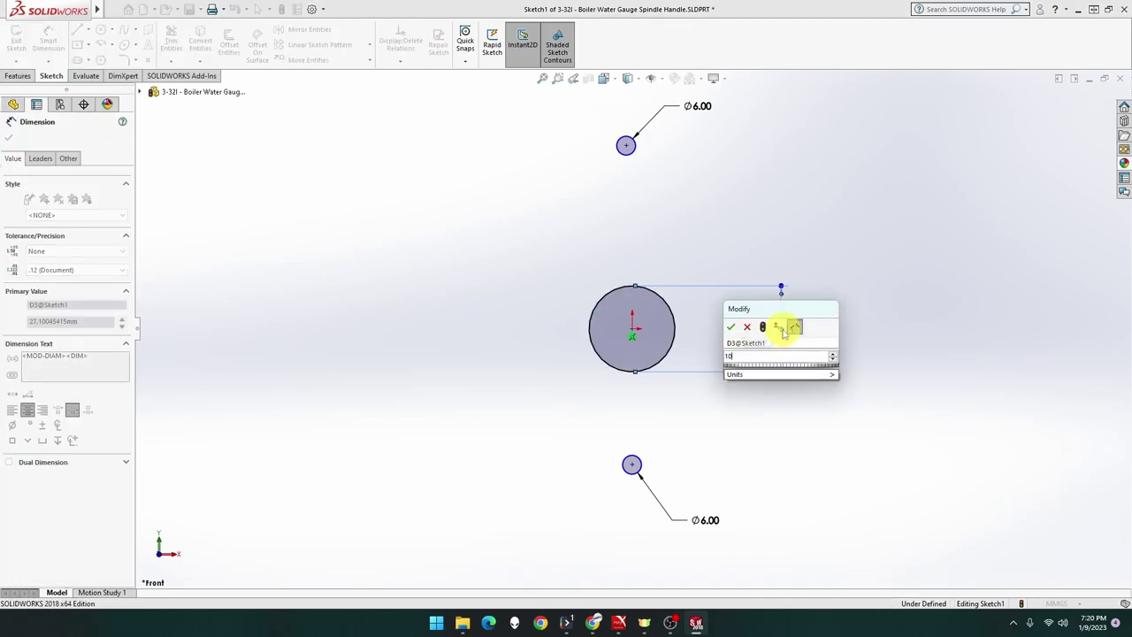
pyautogui.press('Return')
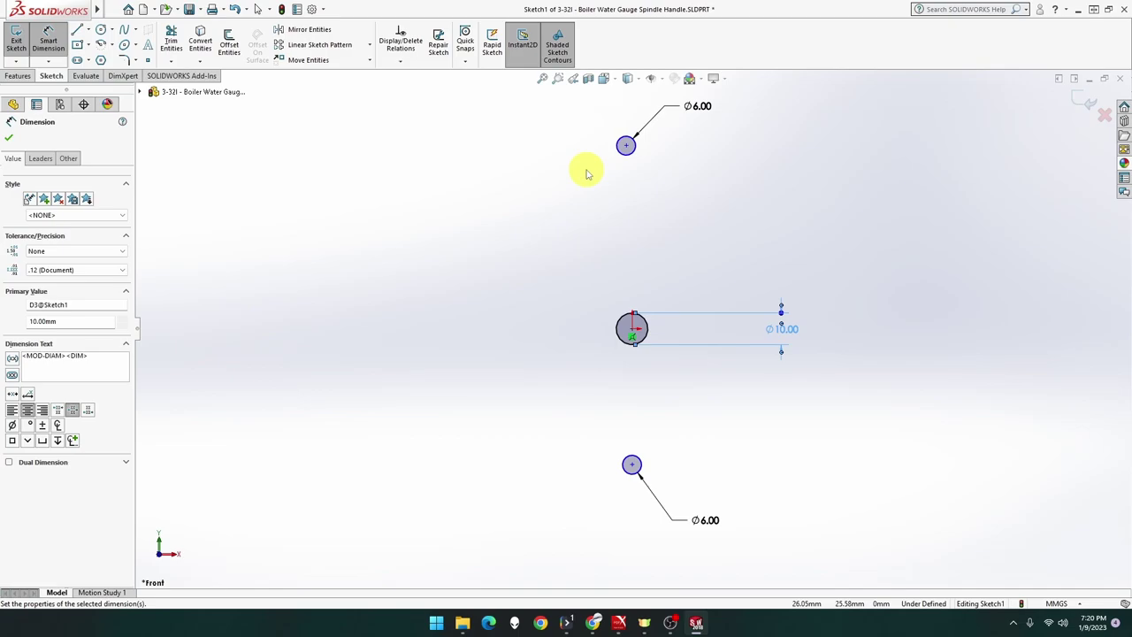
# Dimension the top and bottom circle centres 13 mm from the origin
pyautogui.click(626, 146)
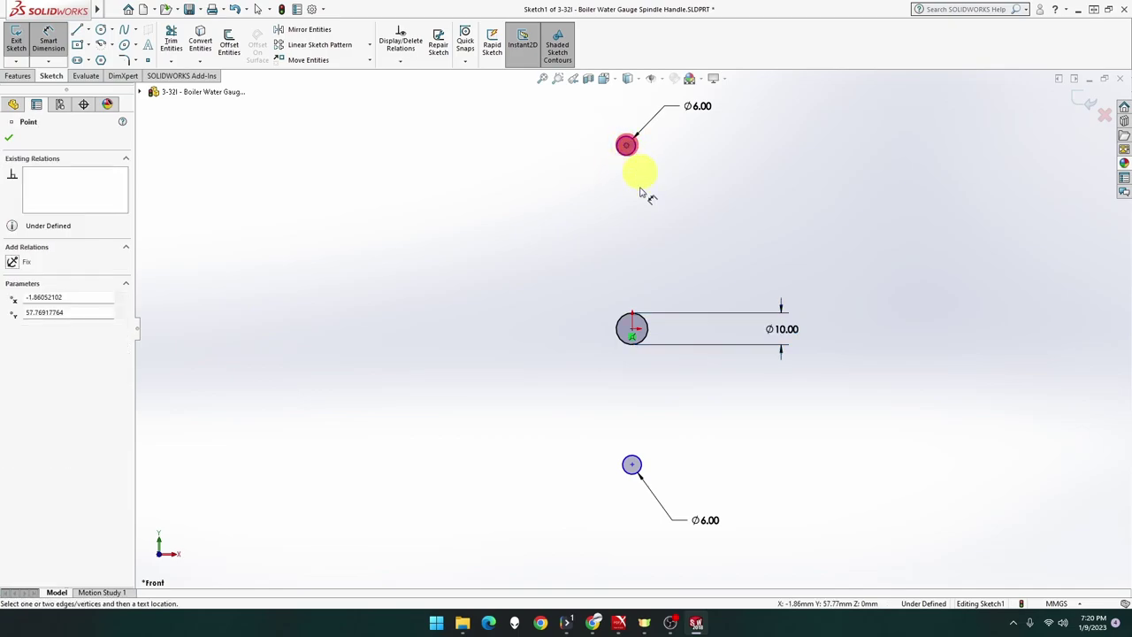
pyautogui.click(633, 329)
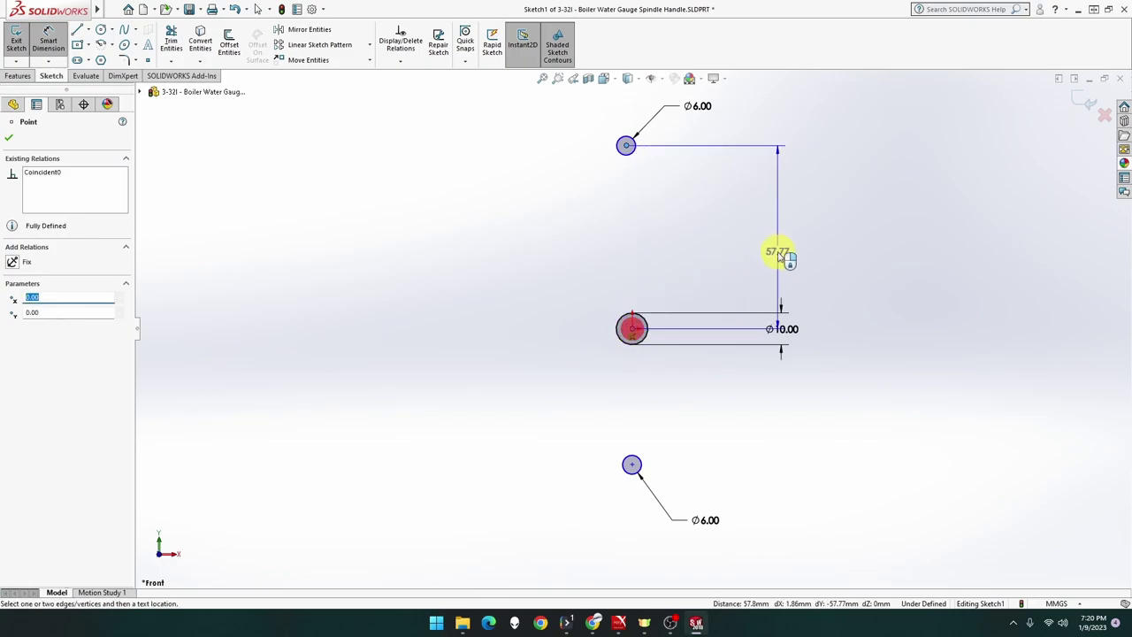
pyautogui.click(502, 246)
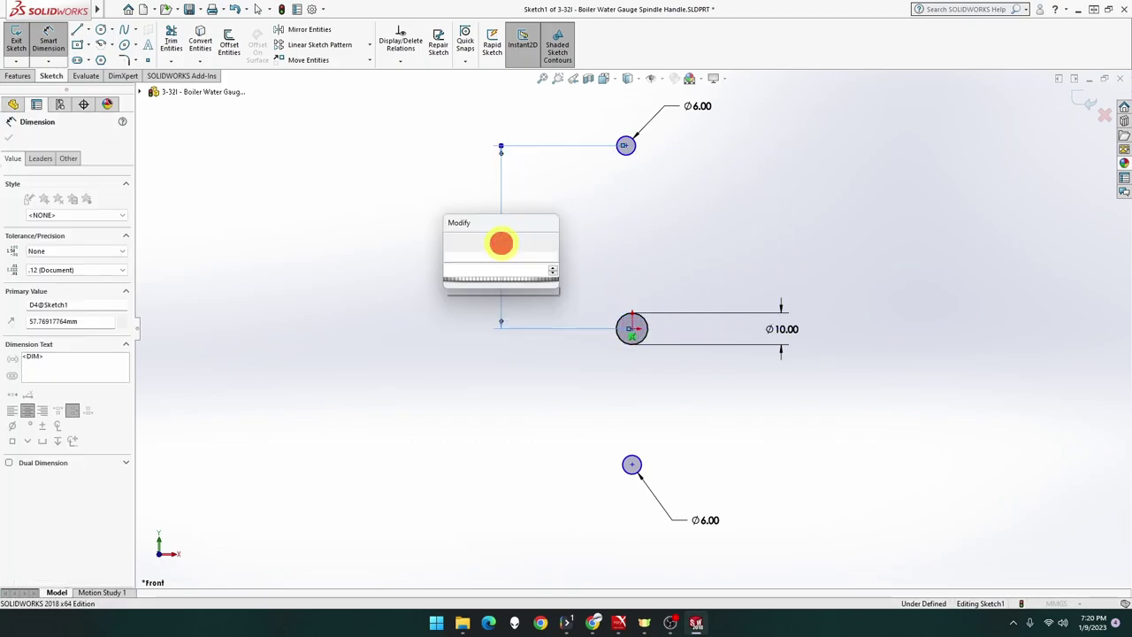
pyautogui.write('13')
pyautogui.press('Return')
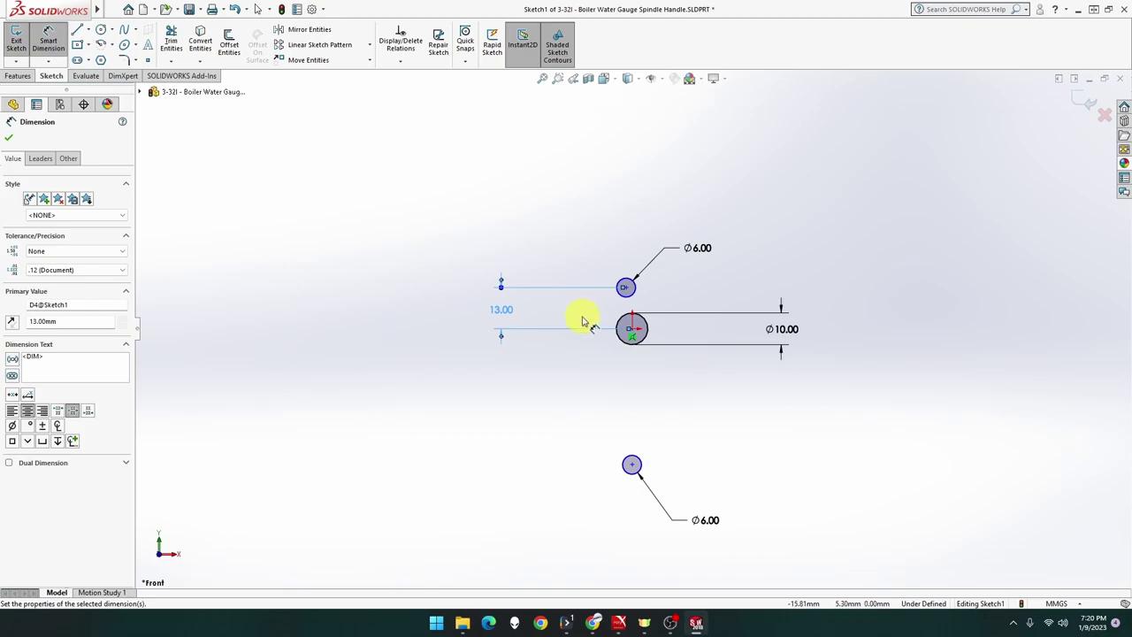
pyautogui.click(633, 332)
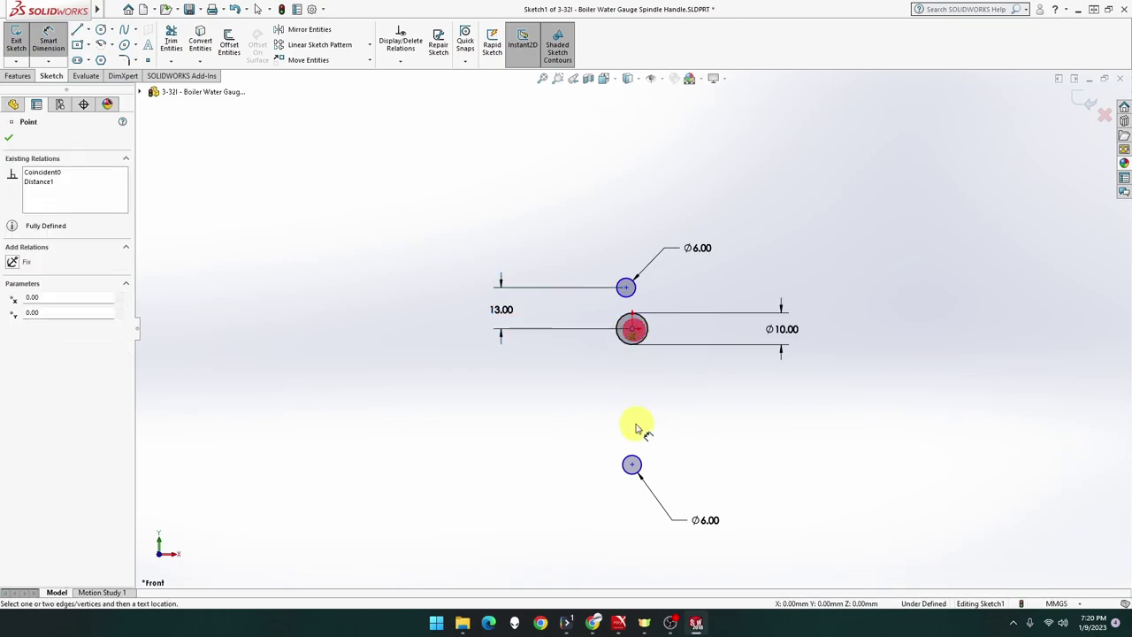
pyautogui.click(631, 460)
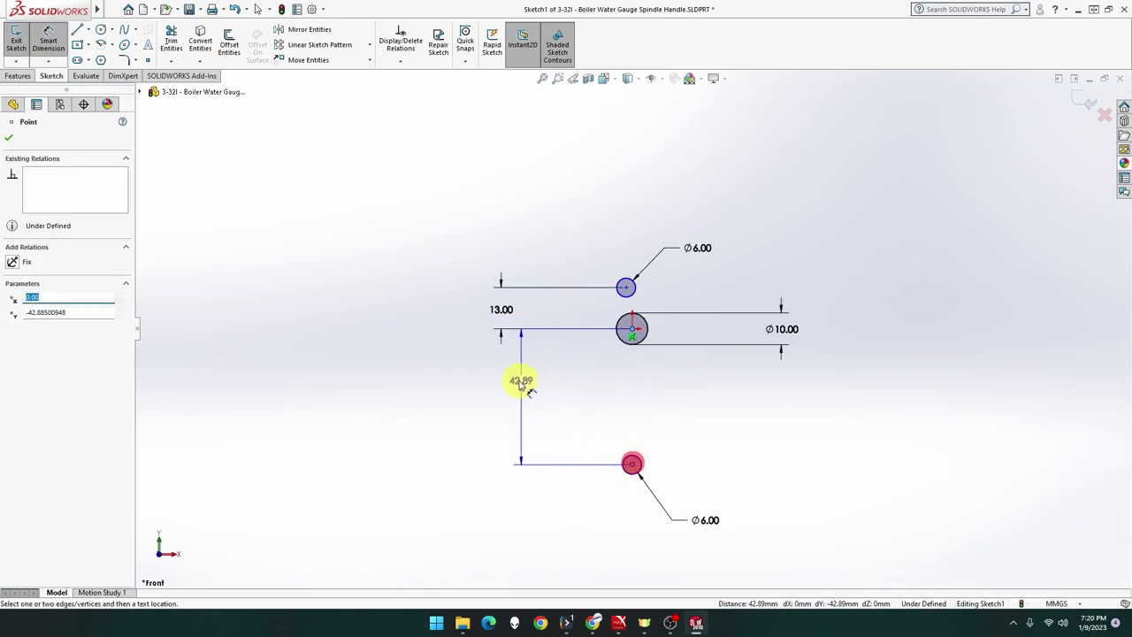
pyautogui.click(504, 384)
pyautogui.write('13')
pyautogui.press('Return')
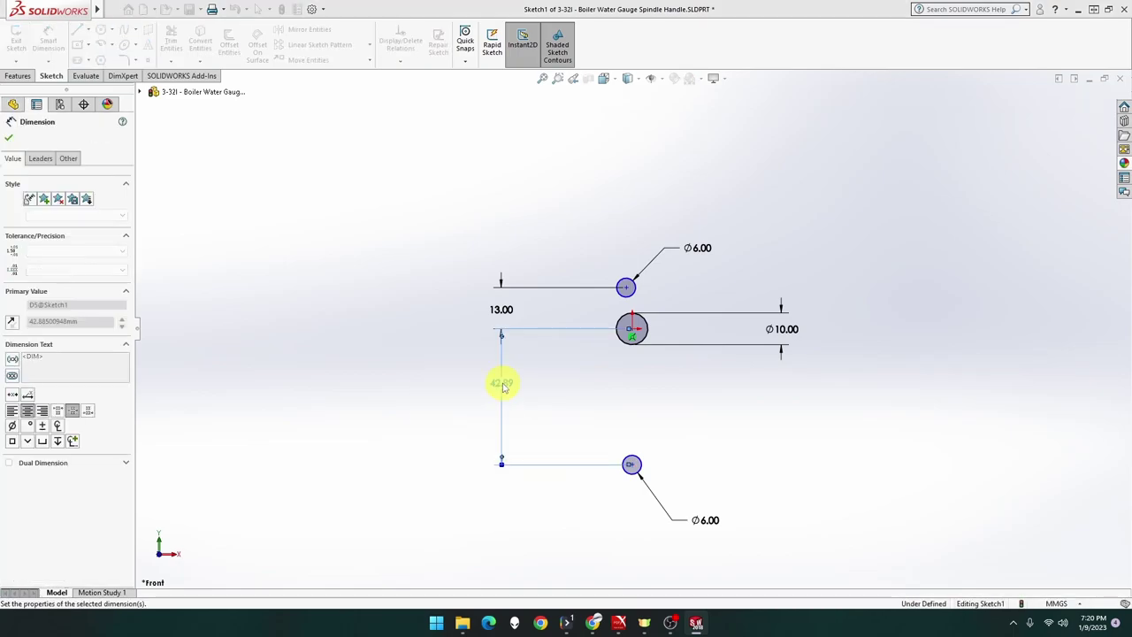
# Tidy the Ø10, both Ø6 and both 13 mm dimensions beside the circles and fit the view
pyautogui.moveTo(789, 333); pyautogui.dragTo(753, 336)
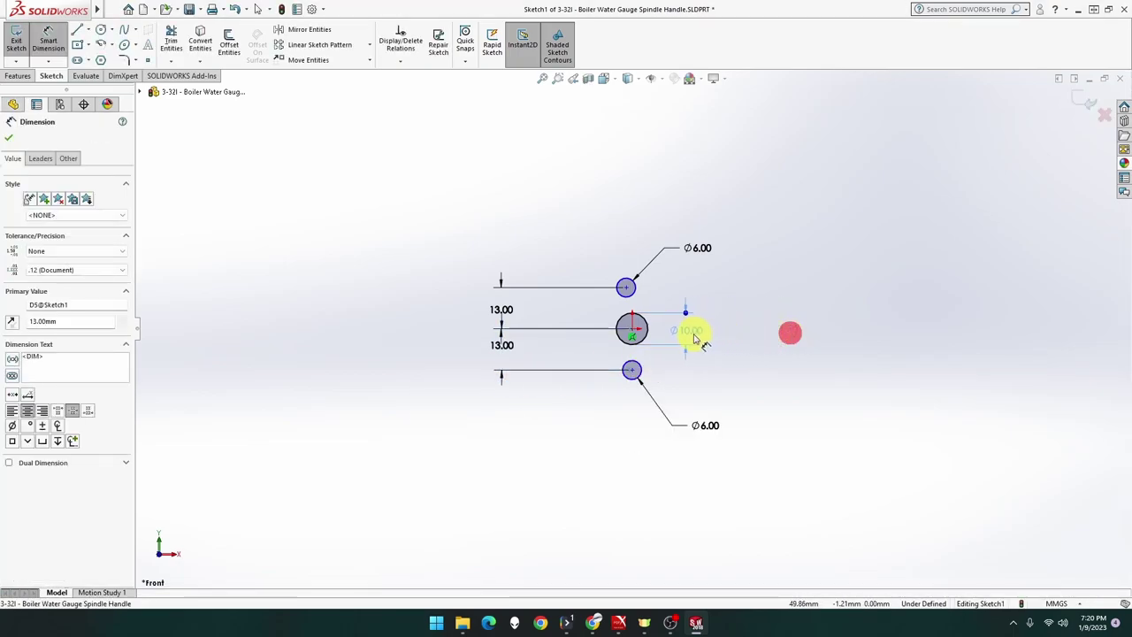
pyautogui.moveTo(705, 244)
pyautogui.mouseDown()
pyautogui.moveTo(685, 254)
pyautogui.moveTo(687, 280)
pyautogui.mouseUp()
pyautogui.moveTo(706, 426); pyautogui.dragTo(665, 397)
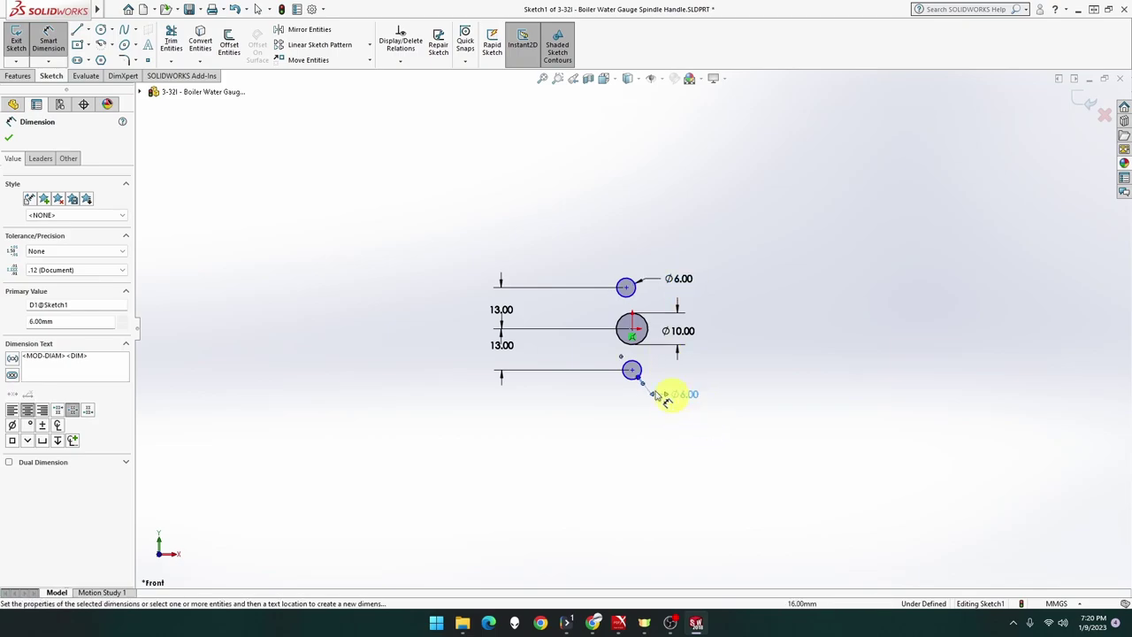
pyautogui.moveTo(499, 347); pyautogui.dragTo(583, 359)
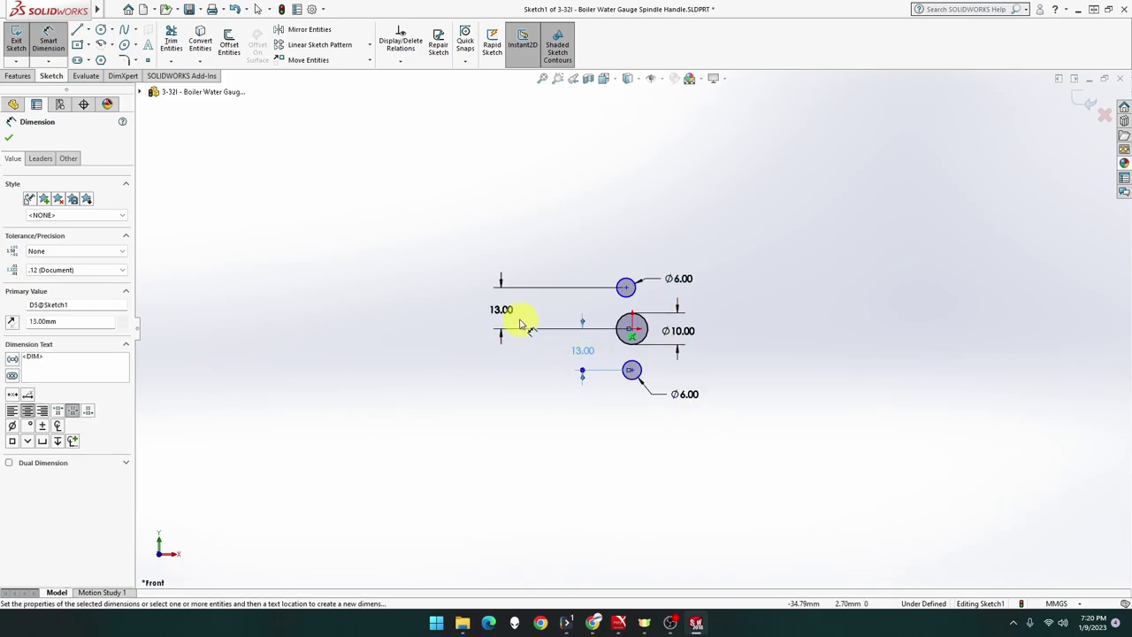
pyautogui.moveTo(502, 309); pyautogui.dragTo(601, 306)
pyautogui.click(542, 78)
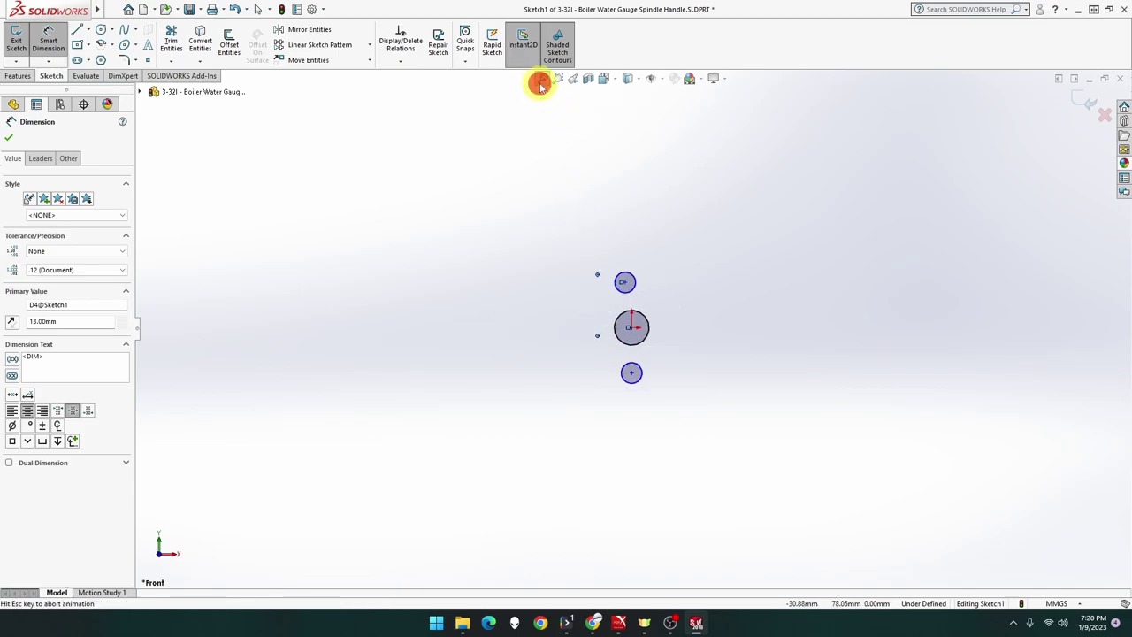
pyautogui.press('Escape')
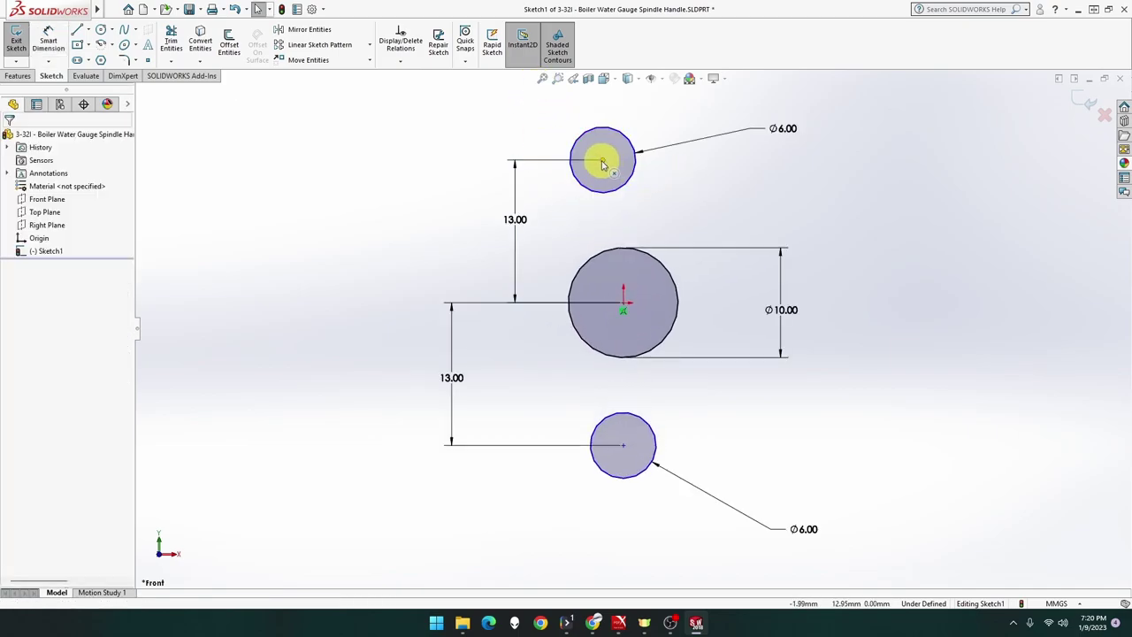
# Add a Vertical relation between the three circle centres
pyautogui.click(602, 160)
pyautogui.keyDown('ctrl'); pyautogui.click(624, 305); pyautogui.keyUp('ctrl')
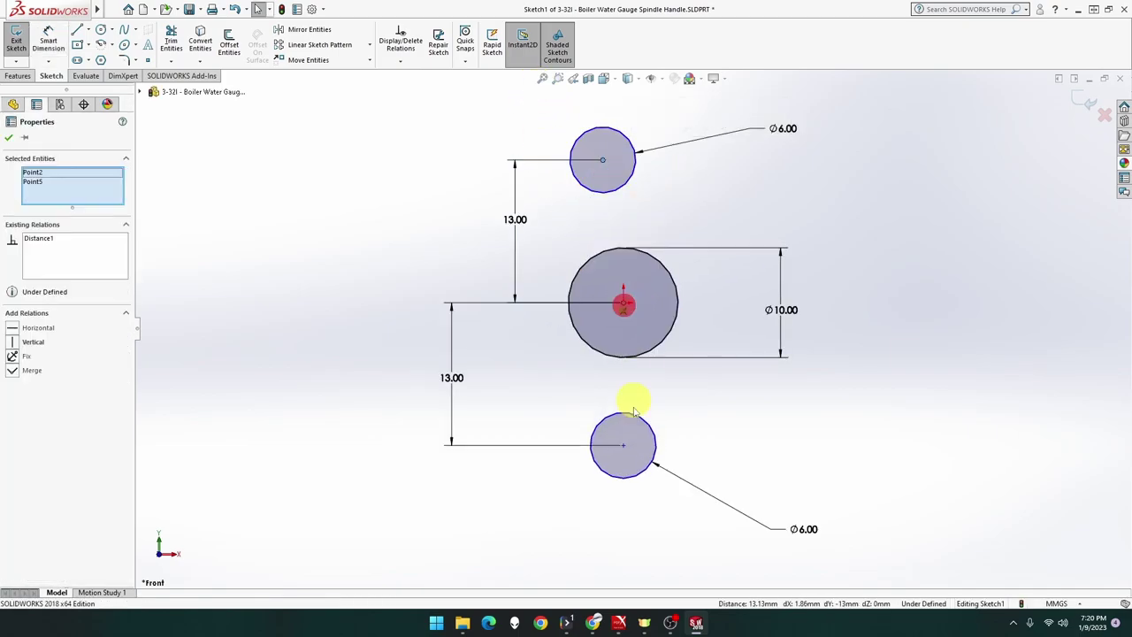
pyautogui.keyDown('ctrl'); pyautogui.click(623, 445); pyautogui.keyUp('ctrl')
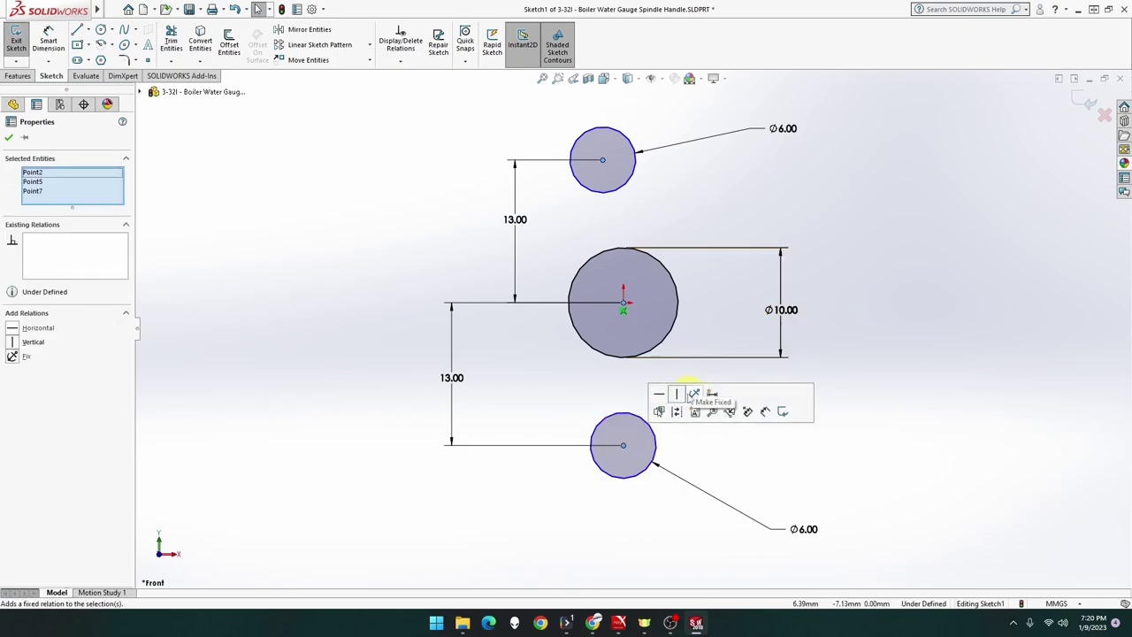
pyautogui.click(676, 394)
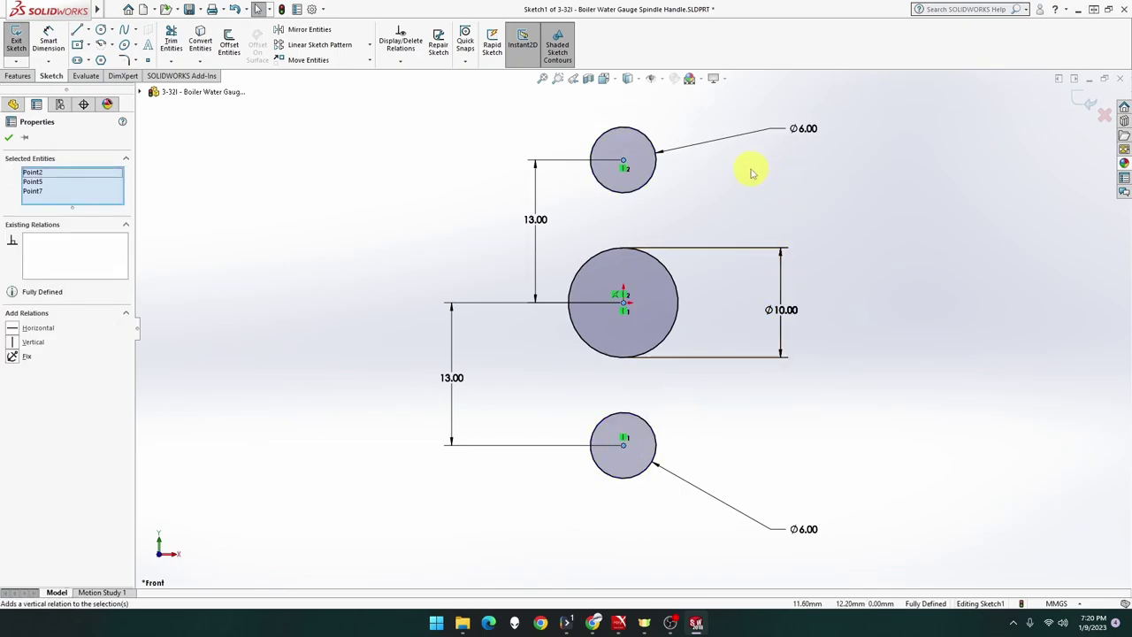
pyautogui.click(262, 161)
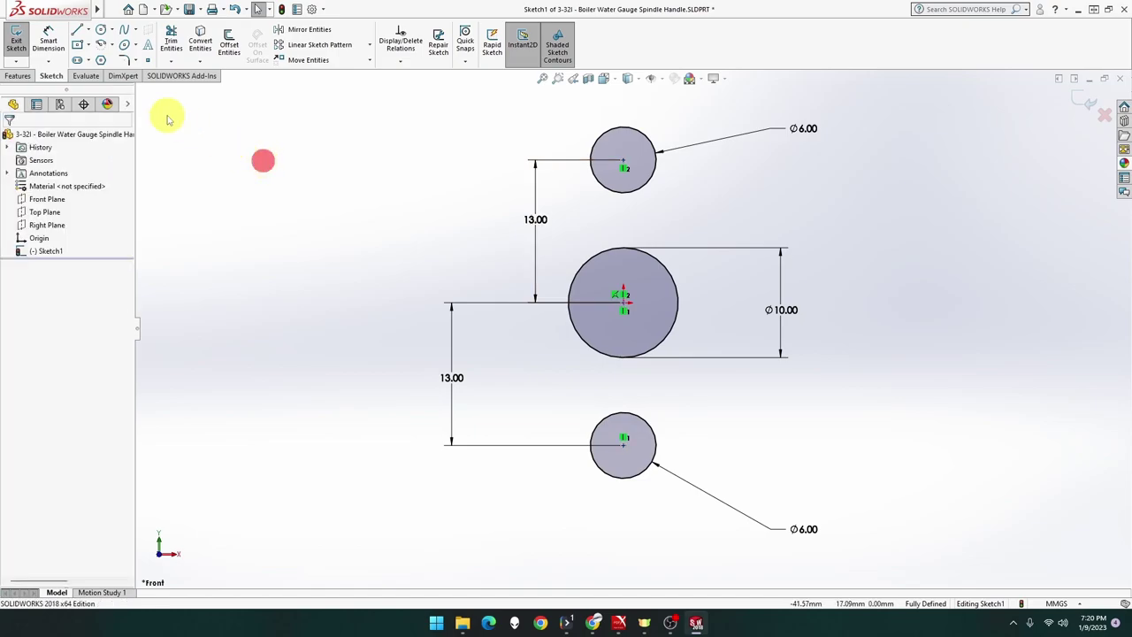
# Draw a slanted line on the right side running from the top circle toward the lower right
pyautogui.click(77, 31)
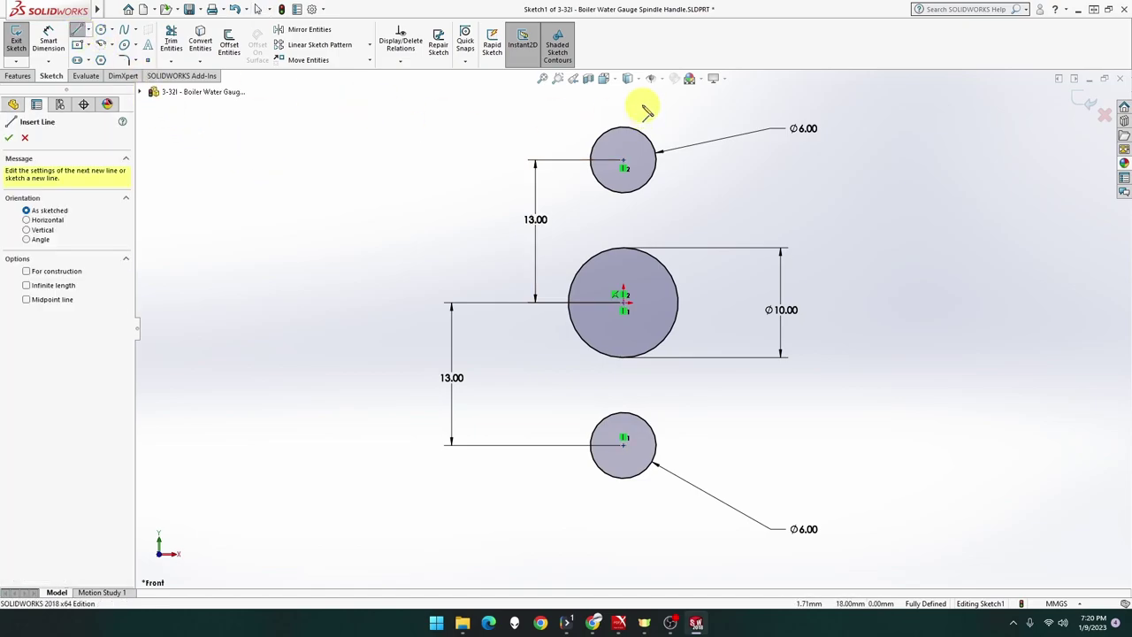
pyautogui.moveTo(642, 105)
pyautogui.mouseDown()
pyautogui.moveTo(681, 144)
pyautogui.moveTo(682, 196)
pyautogui.mouseUp()
pyautogui.press('Escape')
pyautogui.moveTo(690, 234); pyautogui.dragTo(744, 329)
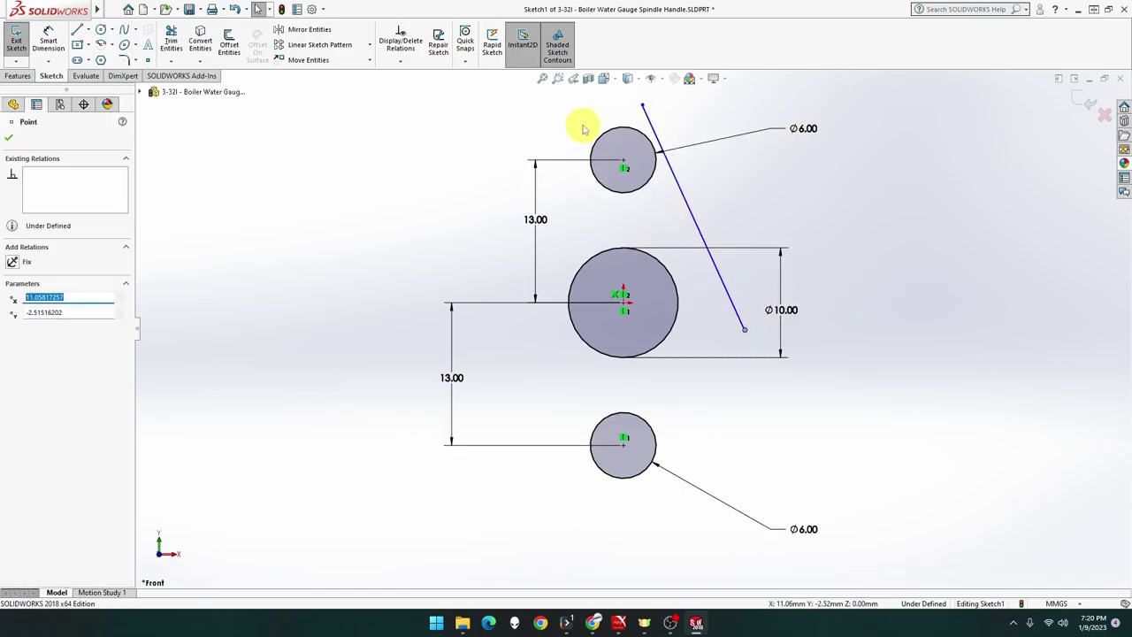
# Draw the left-side lines and a short bottom segment, closing the outline at the right line's end
pyautogui.click(78, 30)
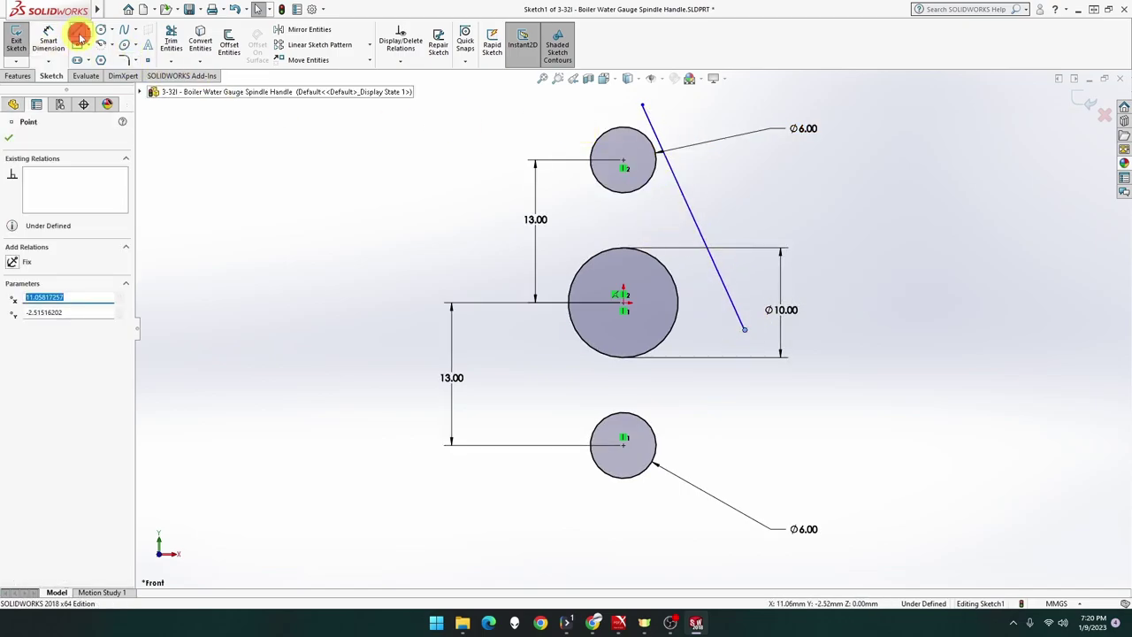
pyautogui.click(549, 116)
pyautogui.click(485, 332)
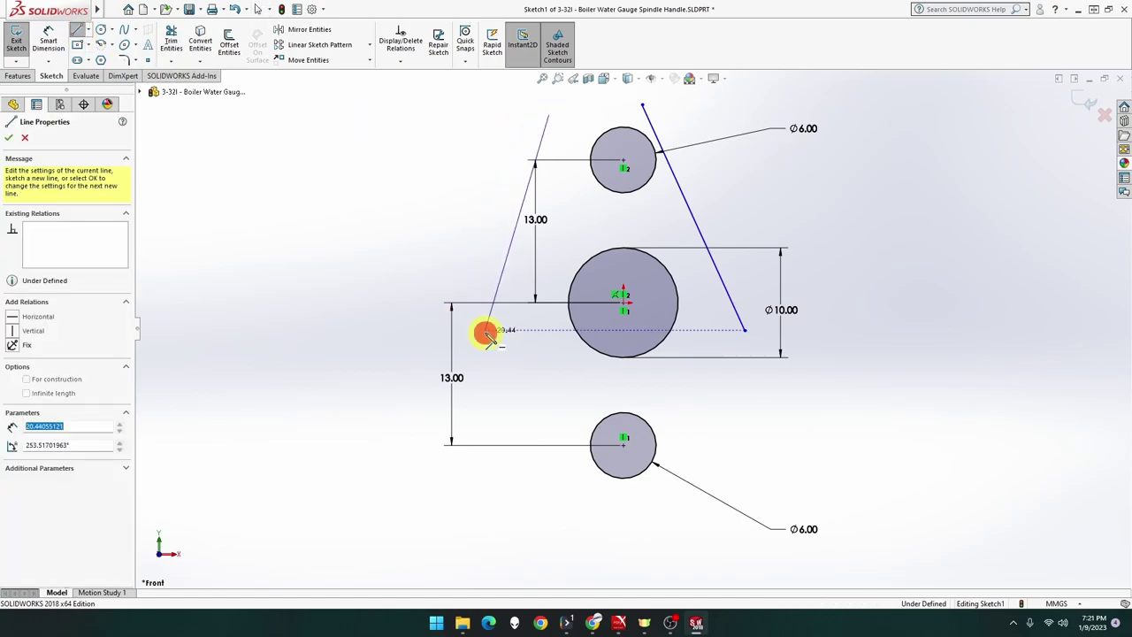
pyautogui.click(598, 523)
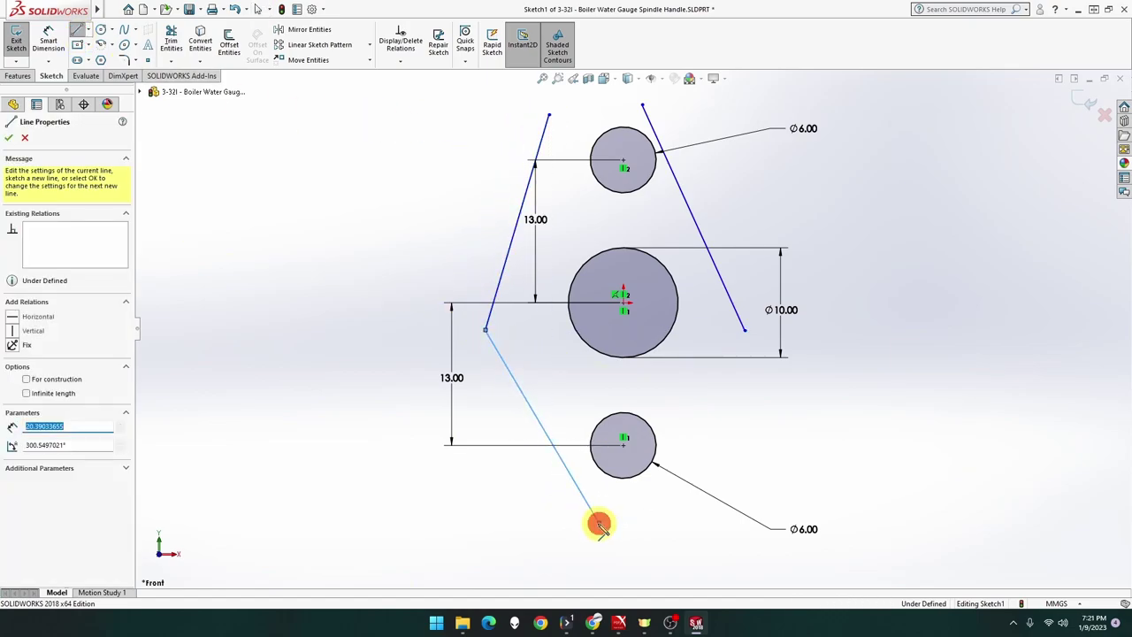
pyautogui.click(659, 522)
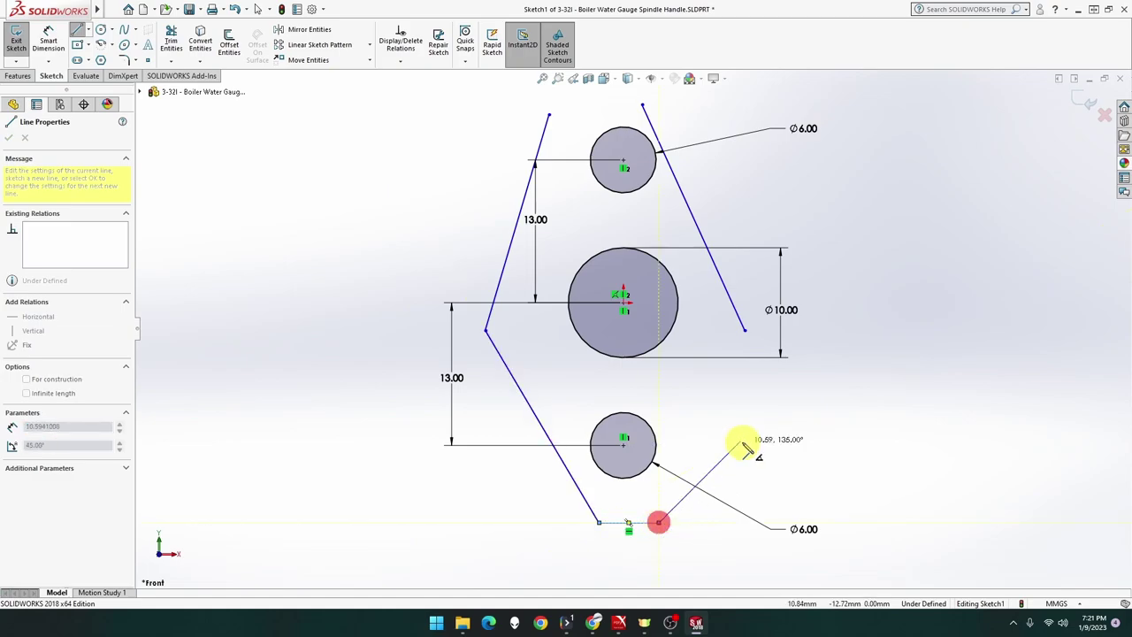
pyautogui.click(745, 330)
pyautogui.press('Escape')
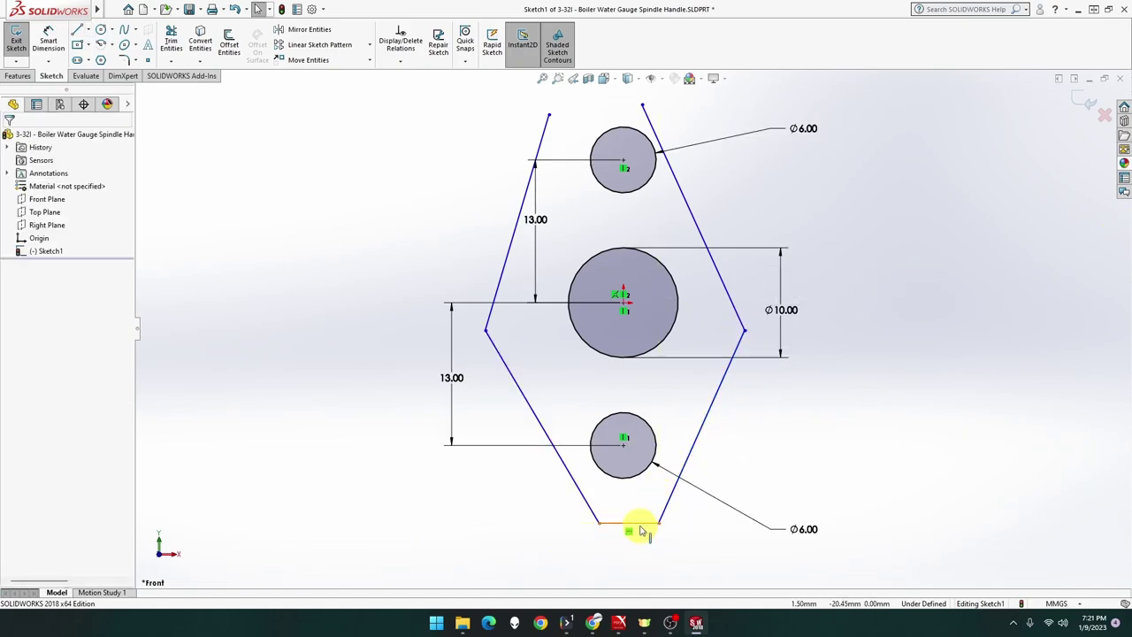
pyautogui.click(640, 524)
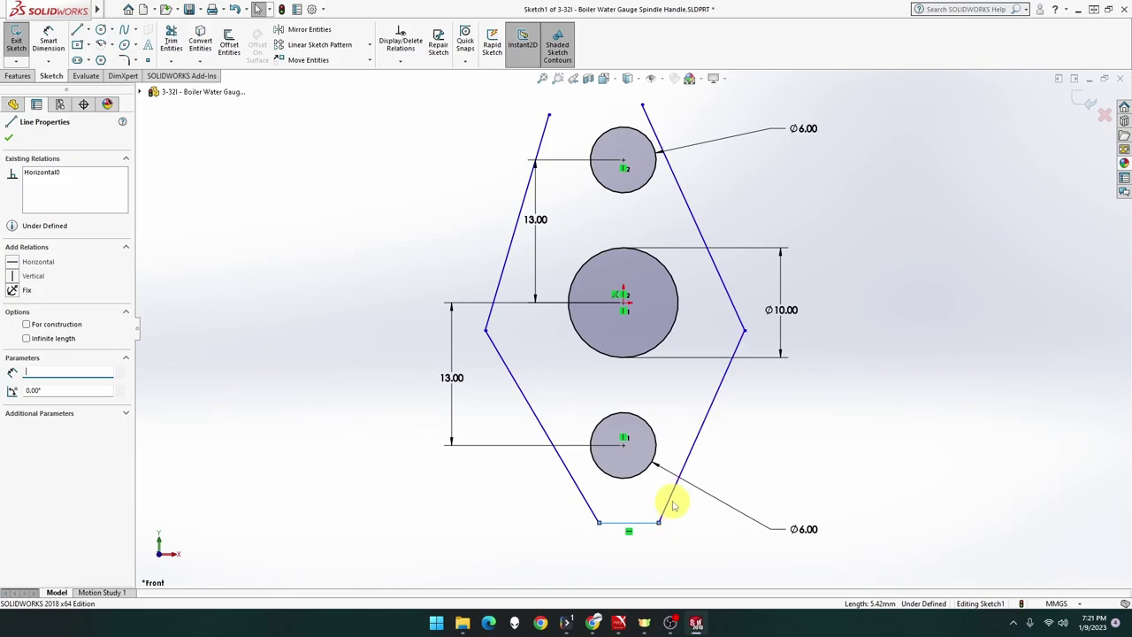
pyautogui.click(670, 502)
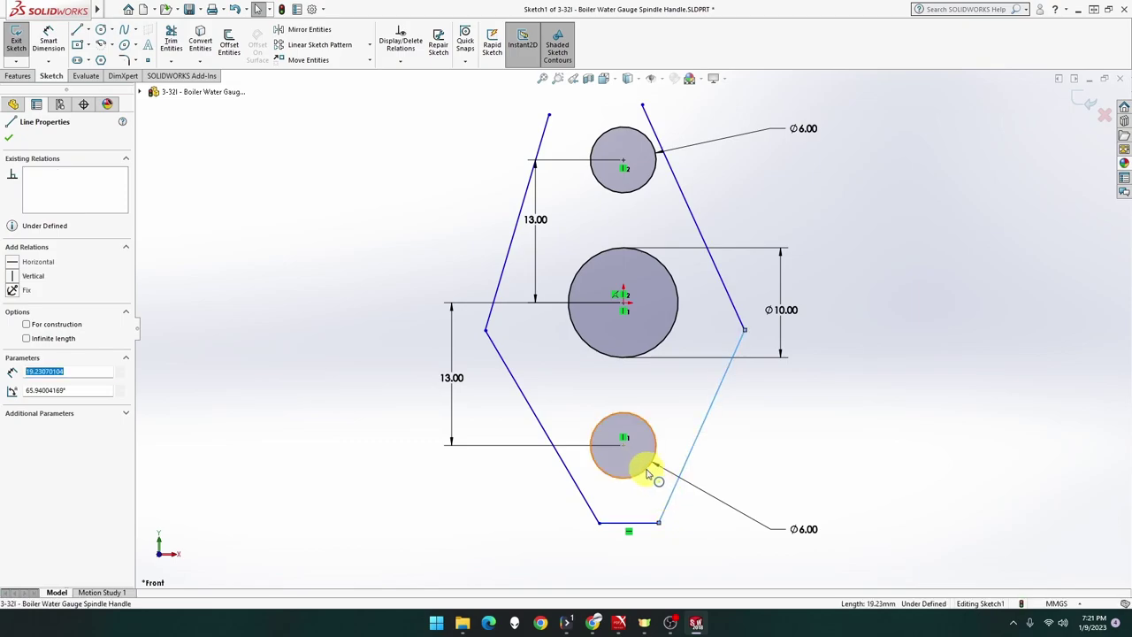
# Make the lower-right line tangent to the bottom circle and delete the short bottom line
pyautogui.keyDown('ctrl'); pyautogui.click(655, 457); pyautogui.keyUp('ctrl')
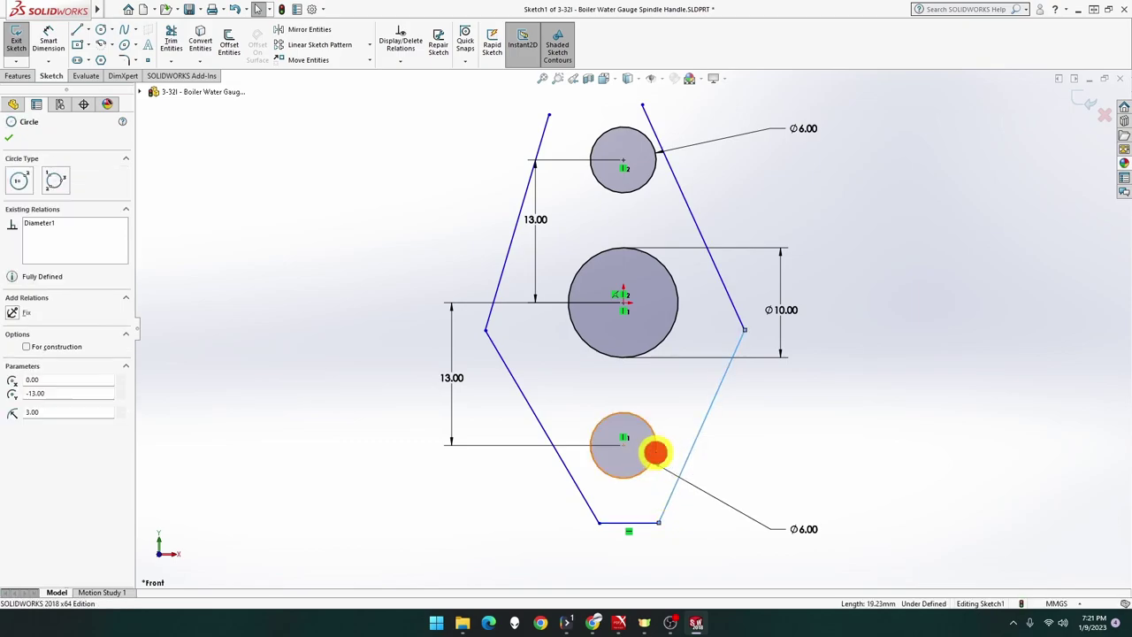
pyautogui.click(689, 400)
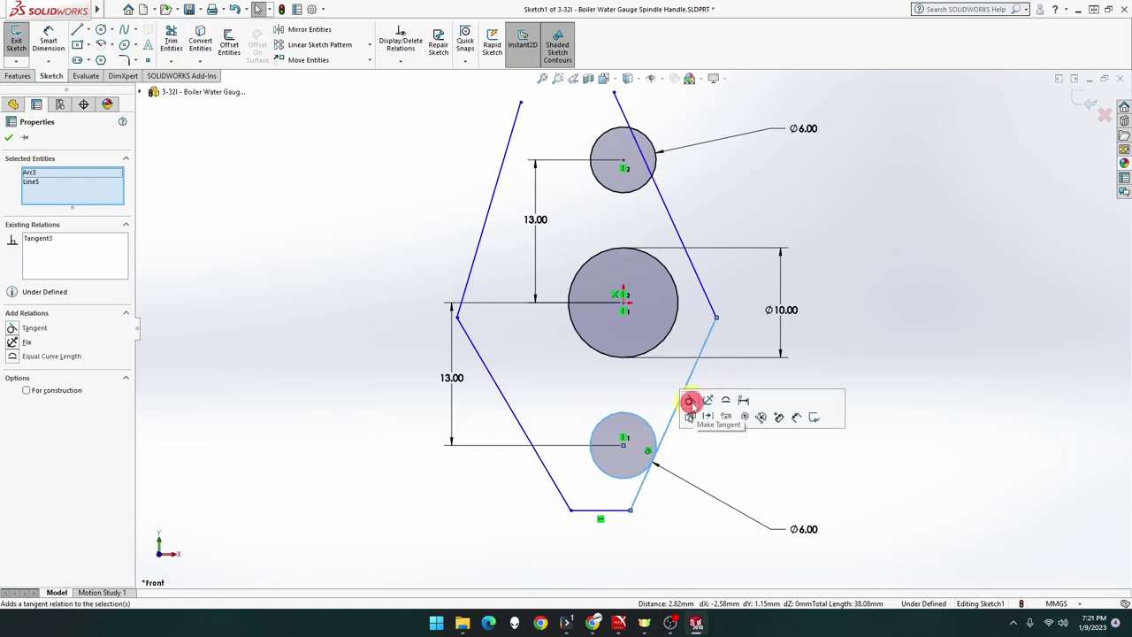
pyautogui.click(601, 510)
pyautogui.press('Delete')
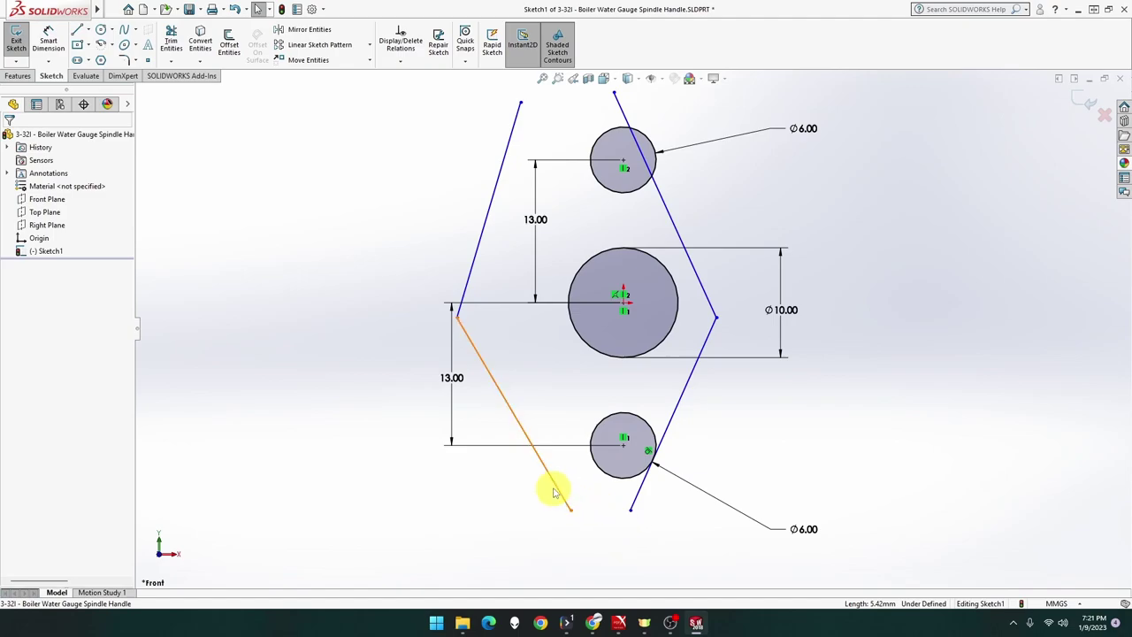
# Make the lower-left line tangent to the bottom circle and the upper-left line tangent to the middle circle
pyautogui.click(552, 481)
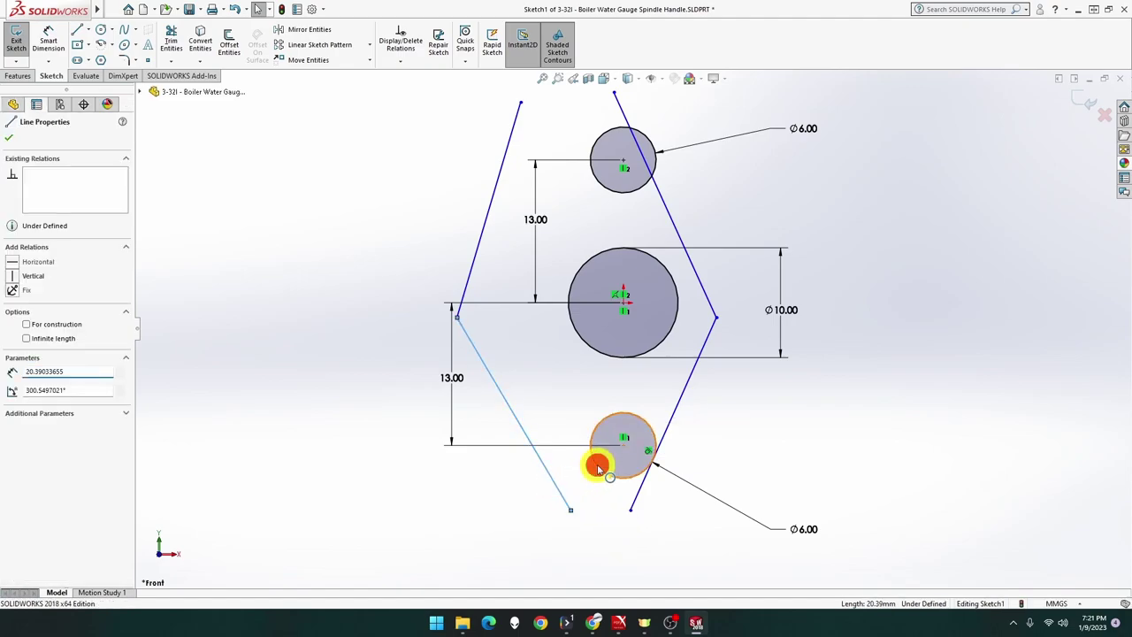
pyautogui.keyDown('ctrl'); pyautogui.click(598, 460); pyautogui.keyUp('ctrl')
pyautogui.click(631, 412)
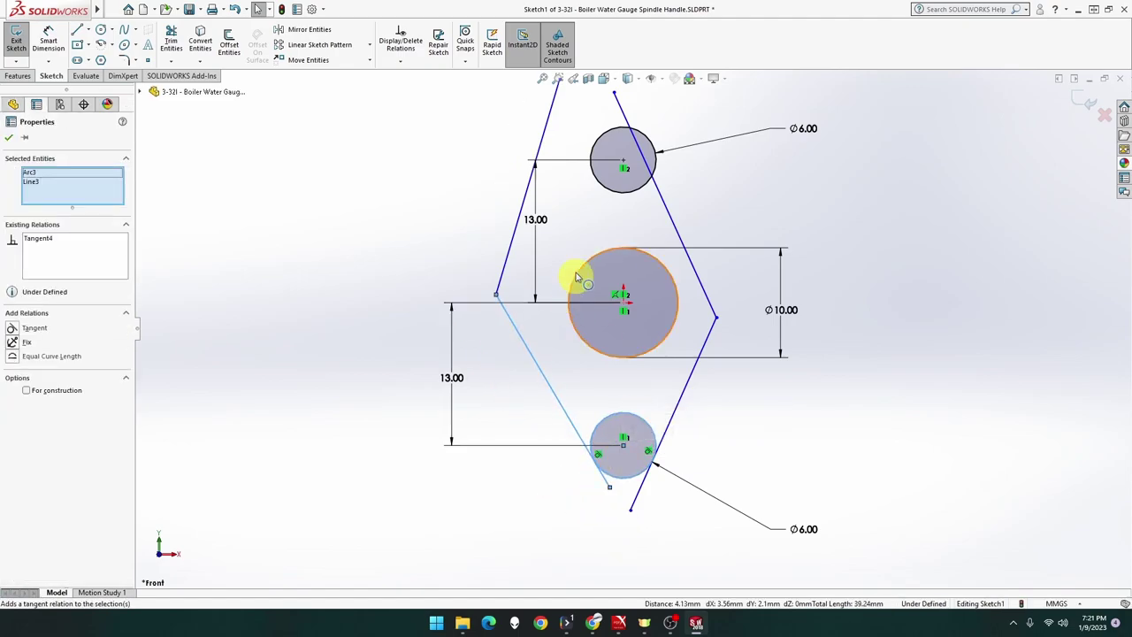
pyautogui.click(517, 228)
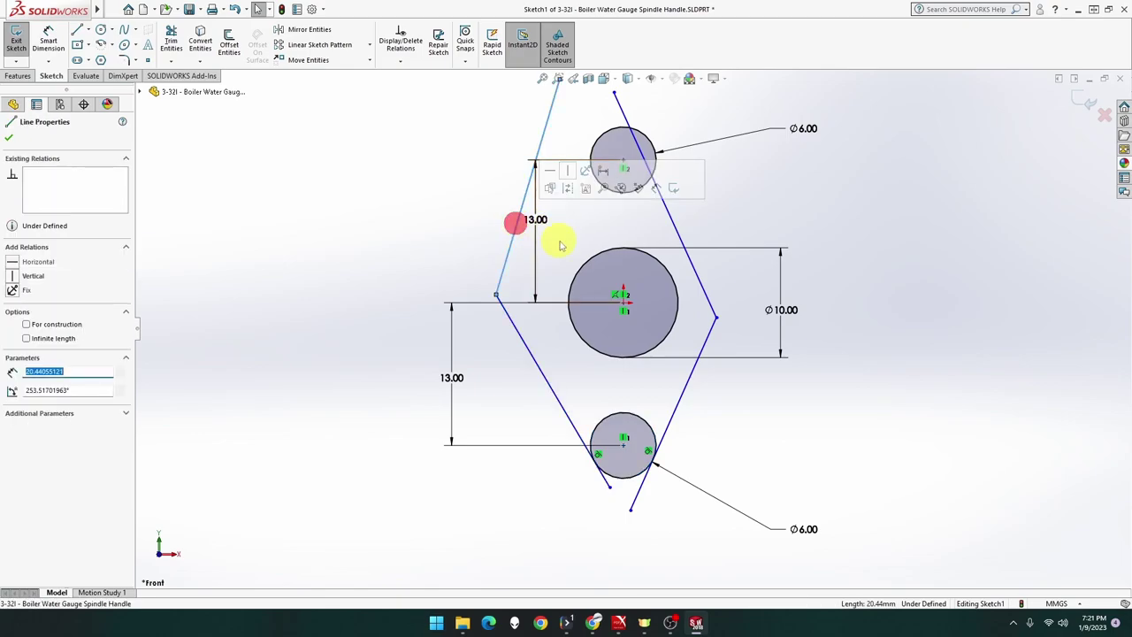
pyautogui.keyDown('ctrl'); pyautogui.click(588, 259); pyautogui.keyUp('ctrl')
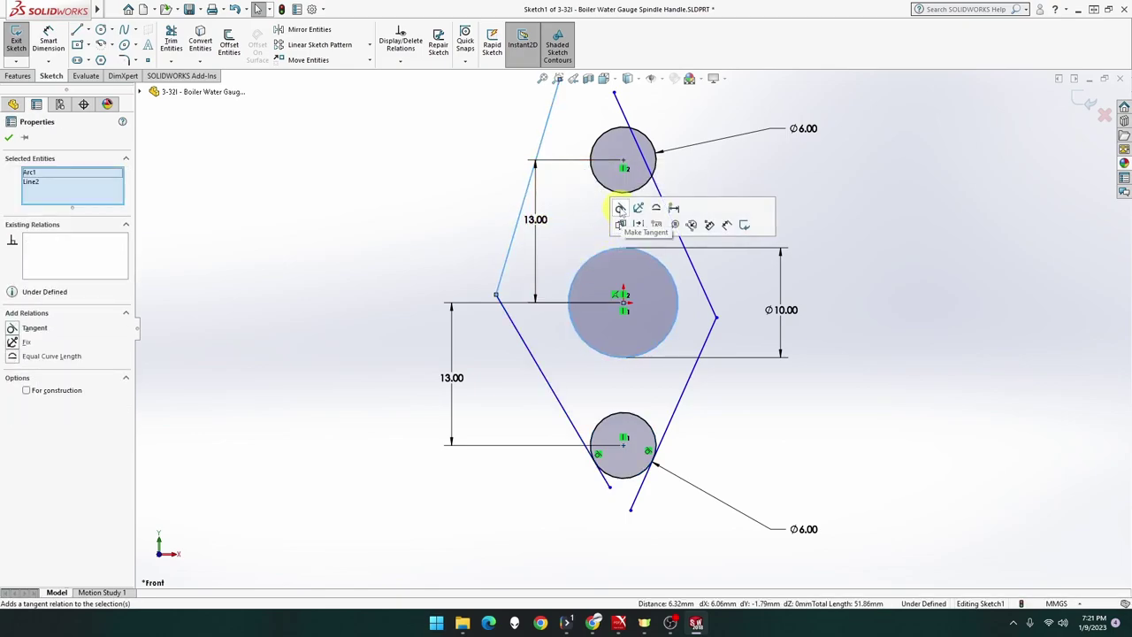
pyautogui.click(620, 207)
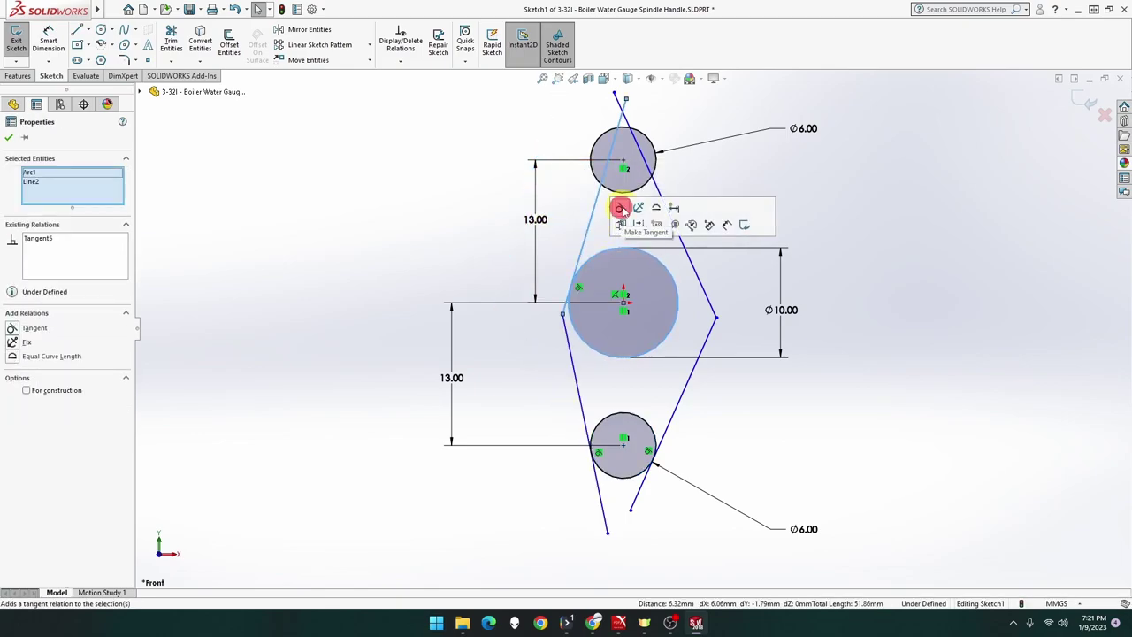
# Make the upper-left and upper-right lines tangent to the upper circle
pyautogui.keyDown('ctrl'); pyautogui.click(590, 172); pyautogui.keyUp('ctrl')
pyautogui.click(534, 142)
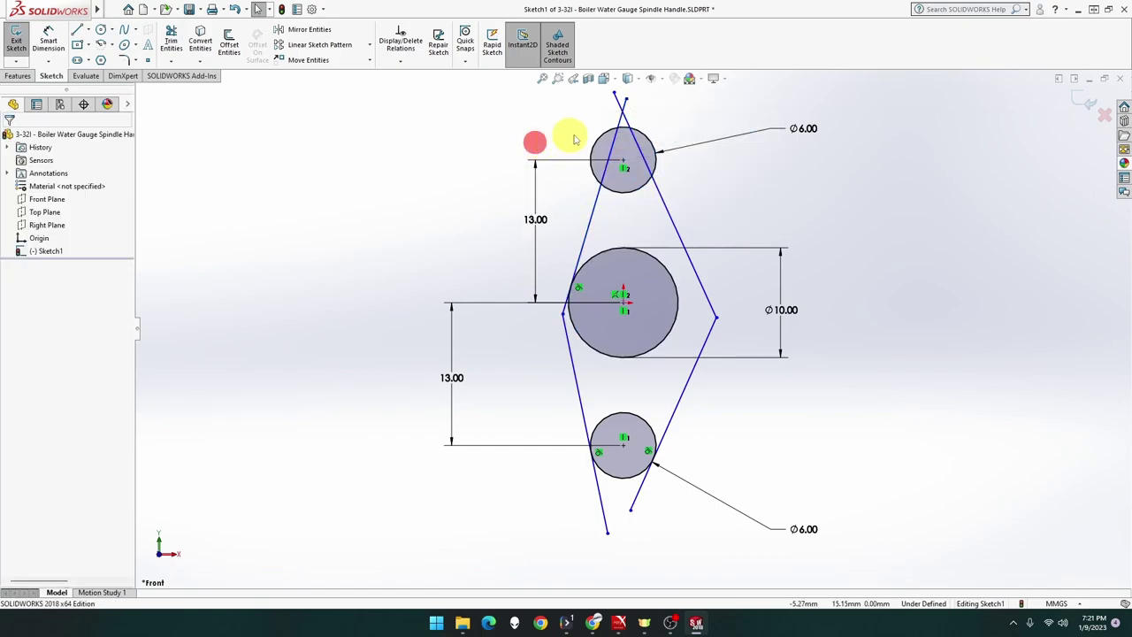
pyautogui.click(596, 151)
pyautogui.keyDown('ctrl'); pyautogui.click(592, 193); pyautogui.keyUp('ctrl')
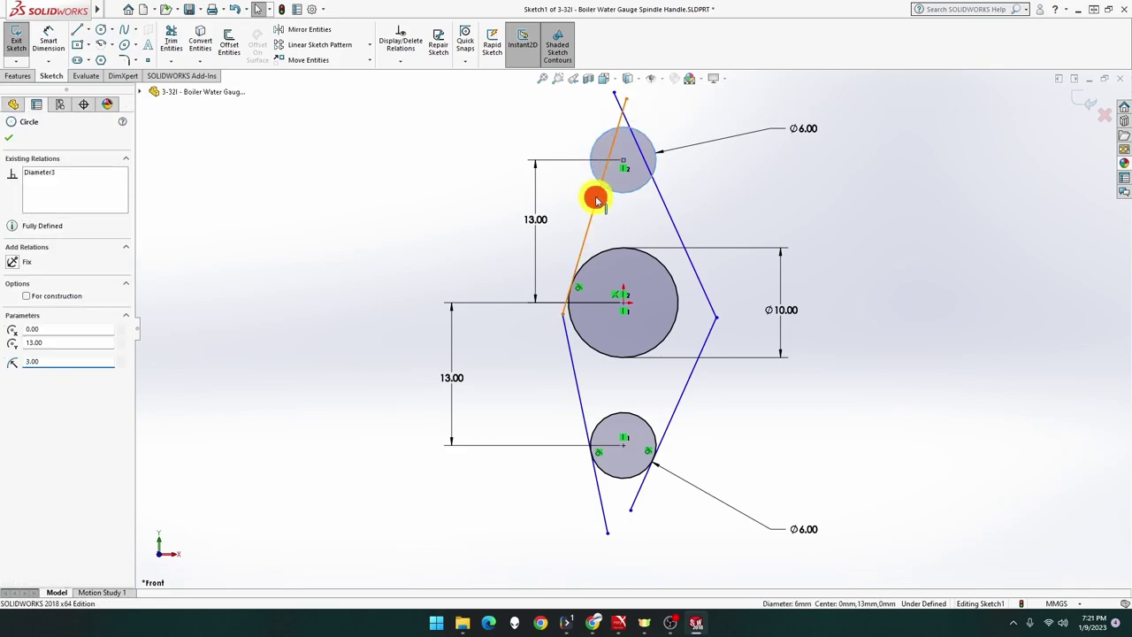
pyautogui.click(628, 162)
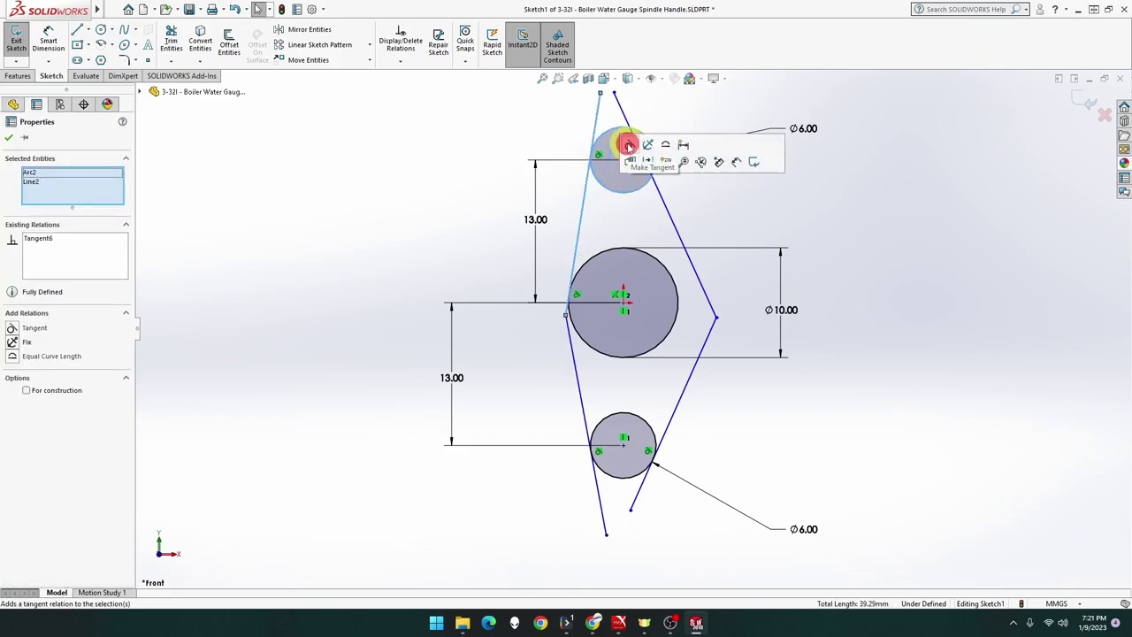
pyautogui.click(671, 222)
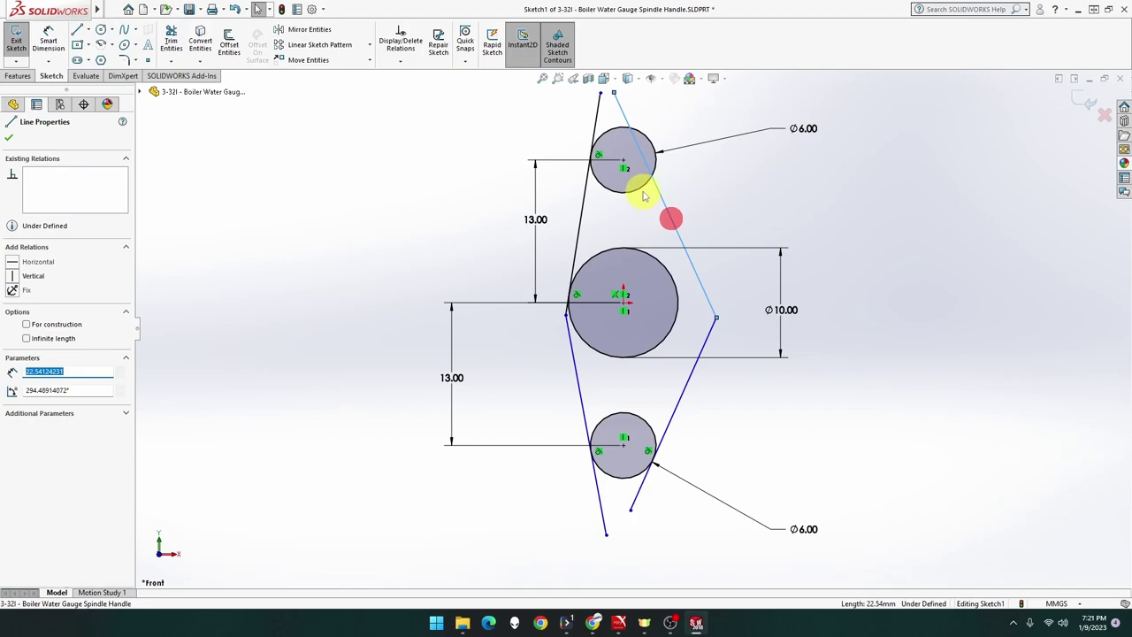
pyautogui.keyDown('ctrl'); pyautogui.click(640, 186); pyautogui.keyUp('ctrl')
pyautogui.click(674, 136)
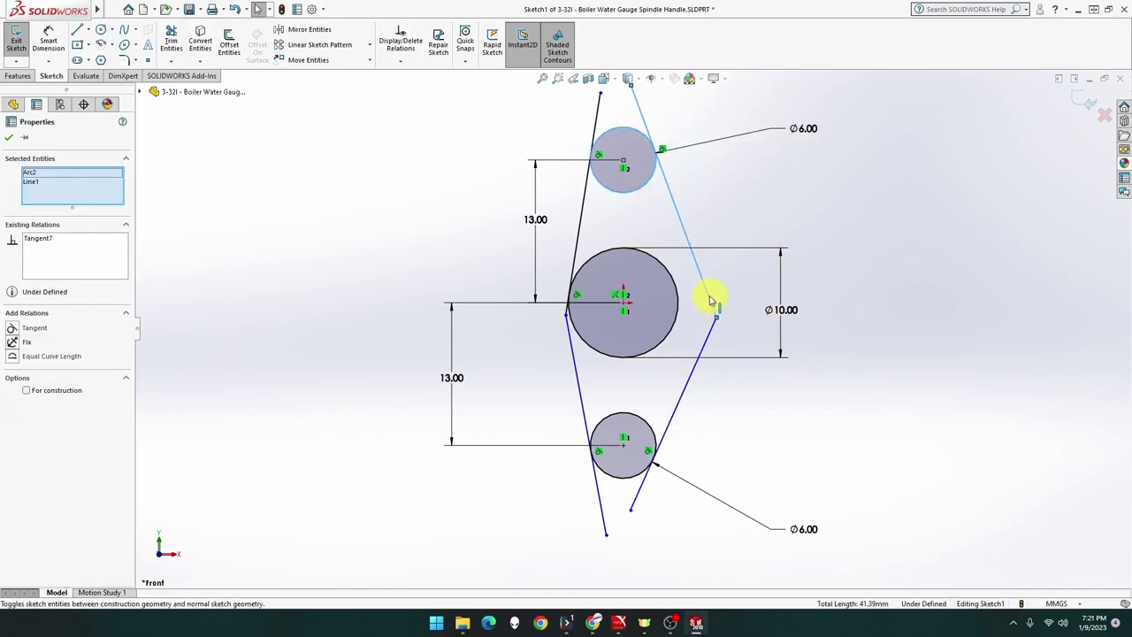
# Make the upper-right and lower-right lines tangent to the middle circle
pyautogui.keyDown('ctrl'); pyautogui.click(674, 286); pyautogui.keyUp('ctrl')
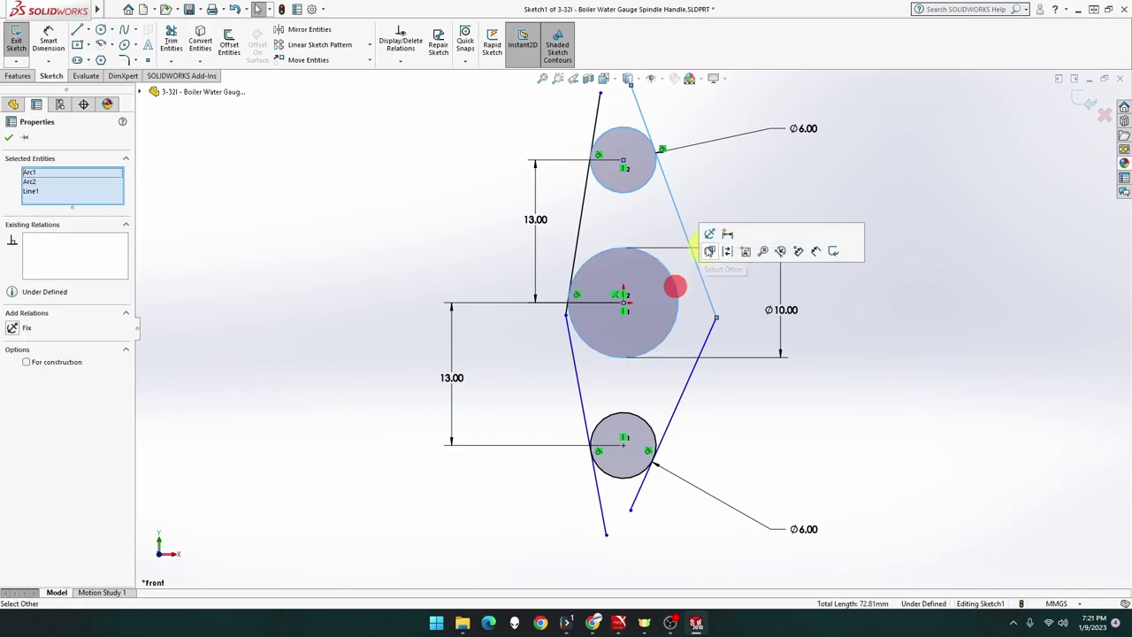
pyautogui.click(678, 285)
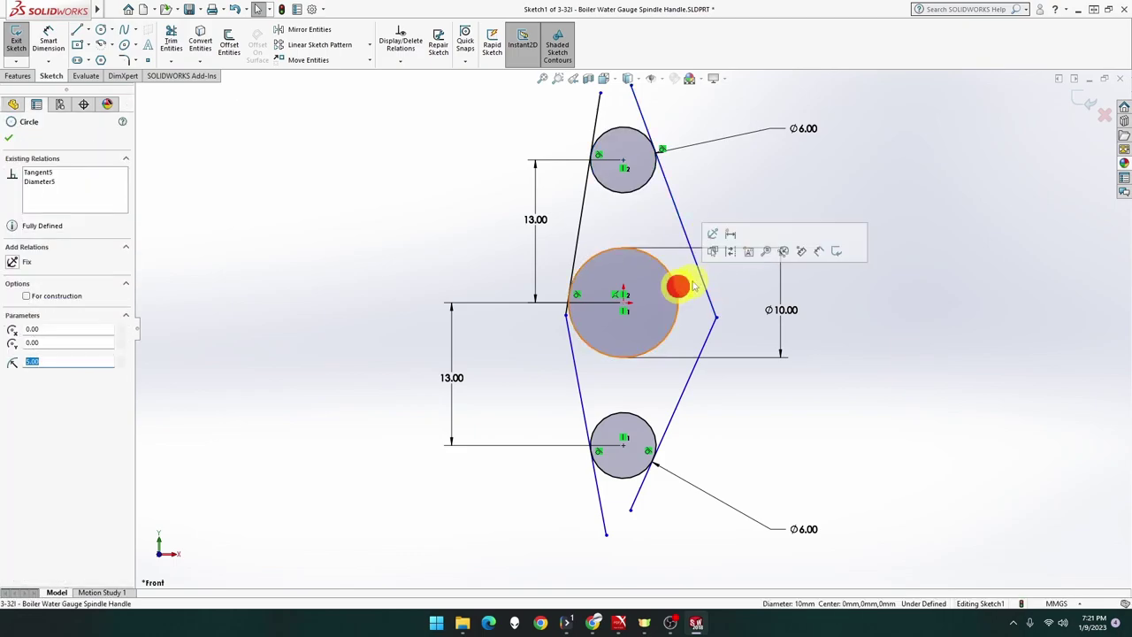
pyautogui.keyDown('ctrl'); pyautogui.click(700, 278); pyautogui.keyUp('ctrl')
pyautogui.click(732, 226)
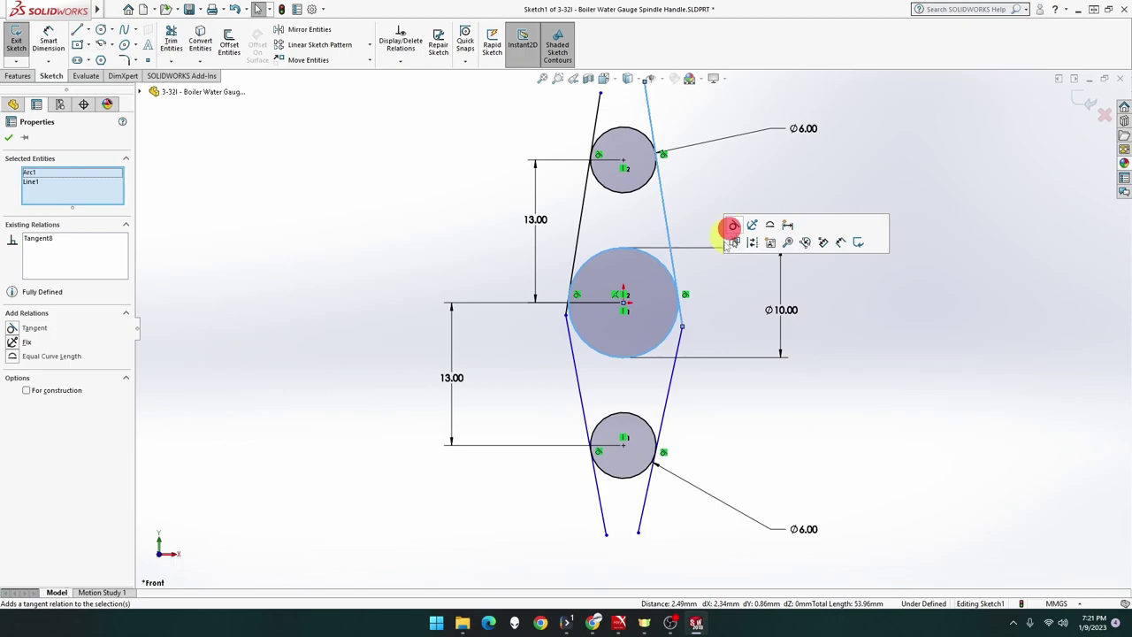
pyautogui.click(682, 393)
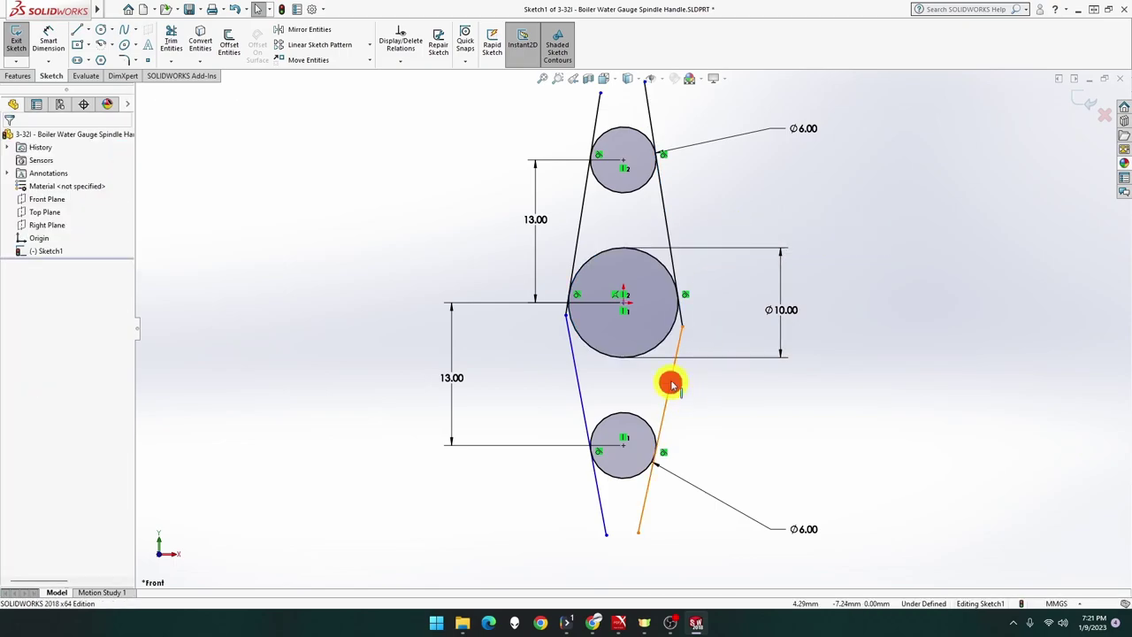
pyautogui.click(672, 383)
pyautogui.keyDown('ctrl'); pyautogui.click(663, 341); pyautogui.keyUp('ctrl')
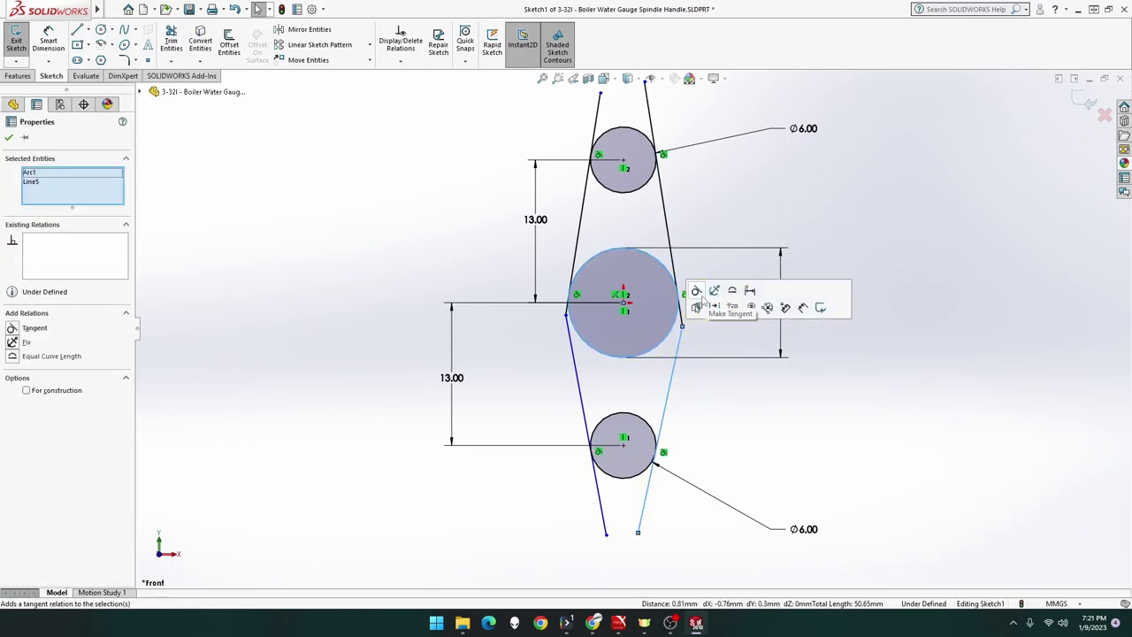
pyautogui.click(696, 291)
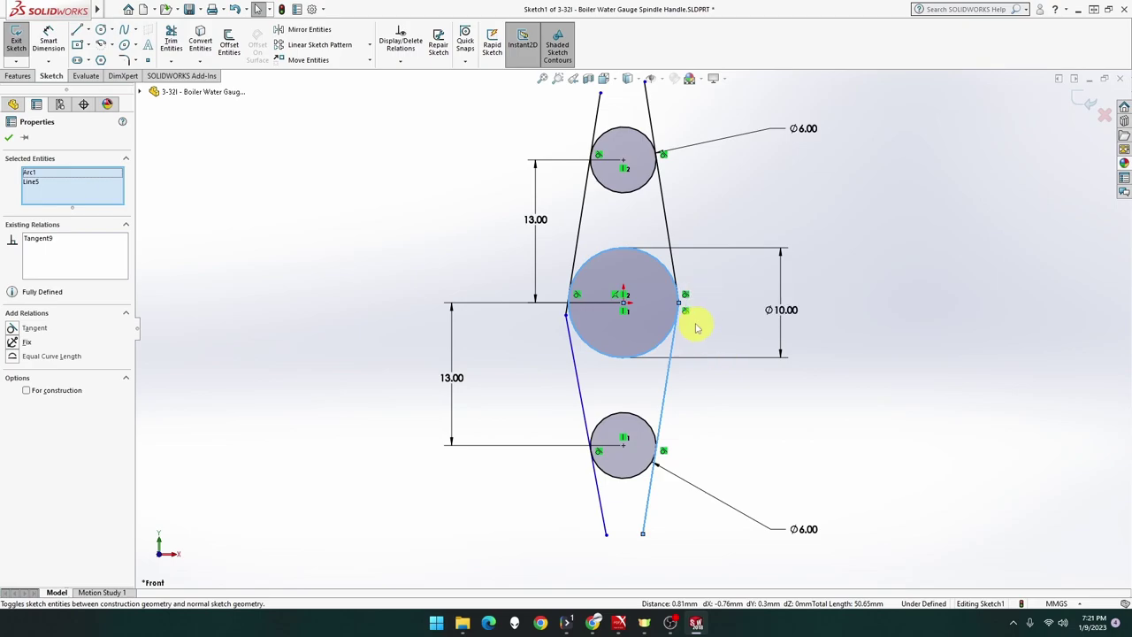
pyautogui.click(692, 314)
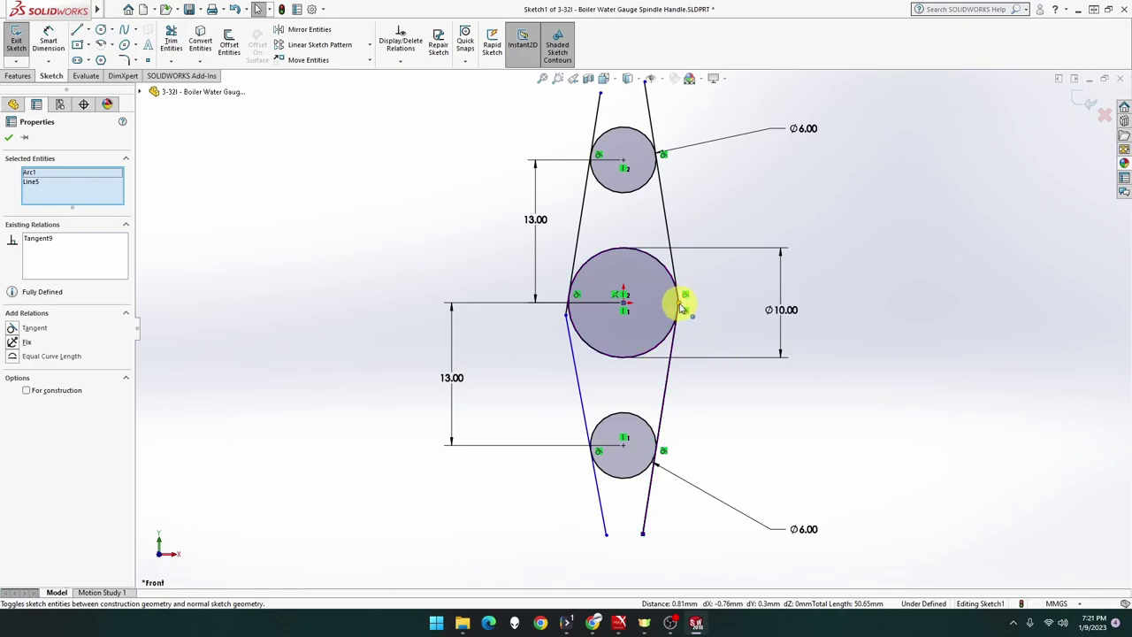
pyautogui.click(680, 304)
# Try Trim Entities, undoing an accidental trim of the bottom circle's lower arc
pyautogui.scroll(-2, 698, 321)
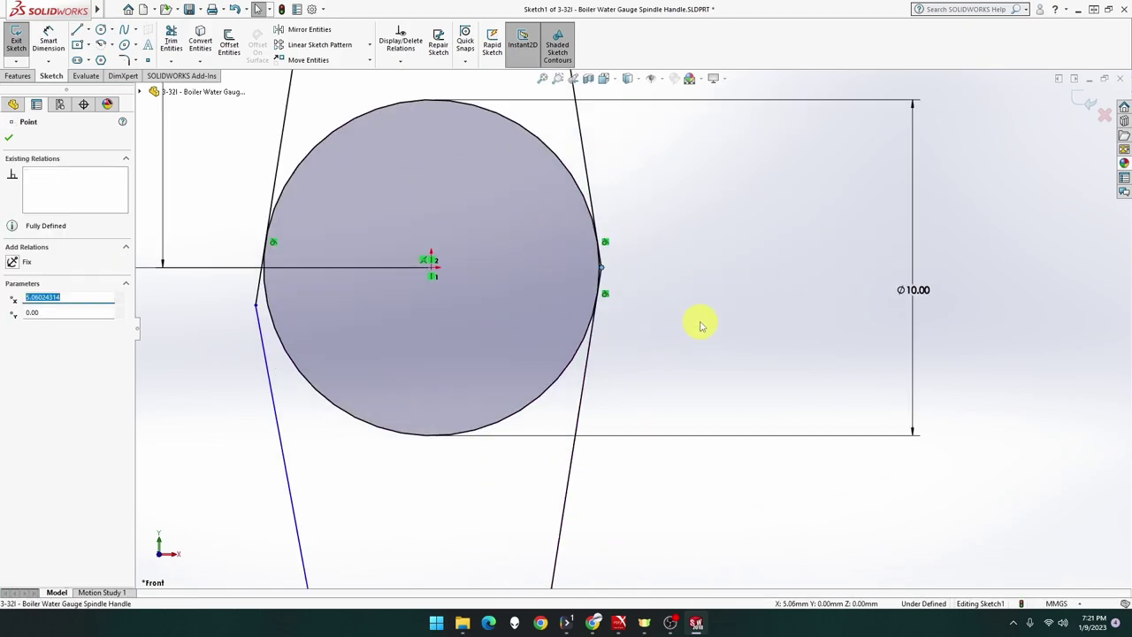
pyautogui.scroll(-1, 698, 321)
pyautogui.scroll(-1, 566, 281)
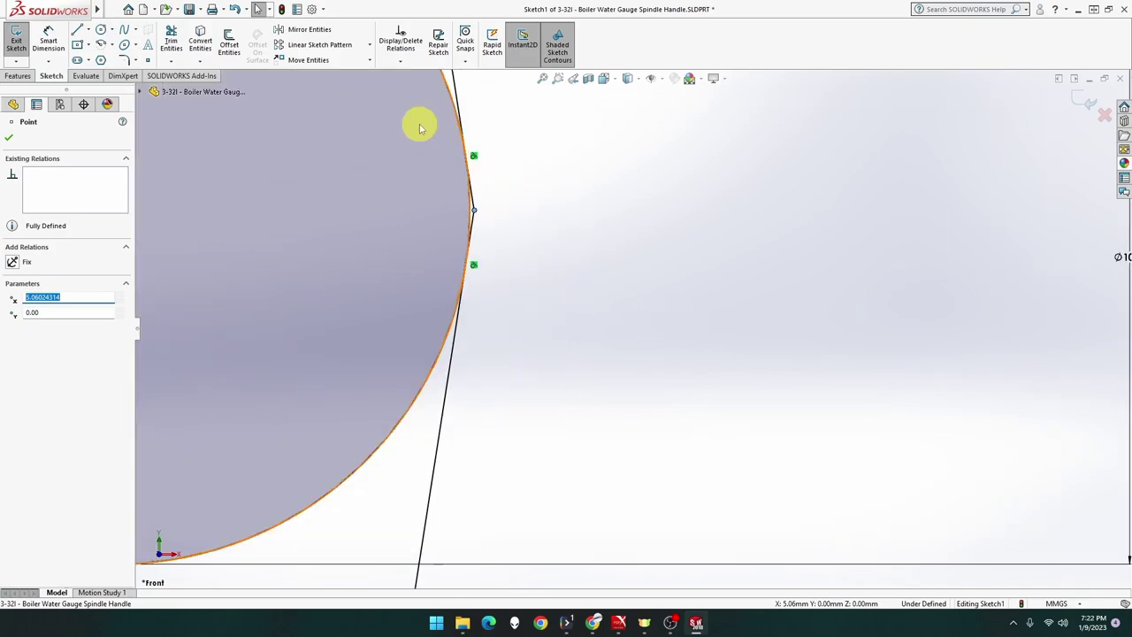
pyautogui.click(170, 41)
pyautogui.click(512, 190)
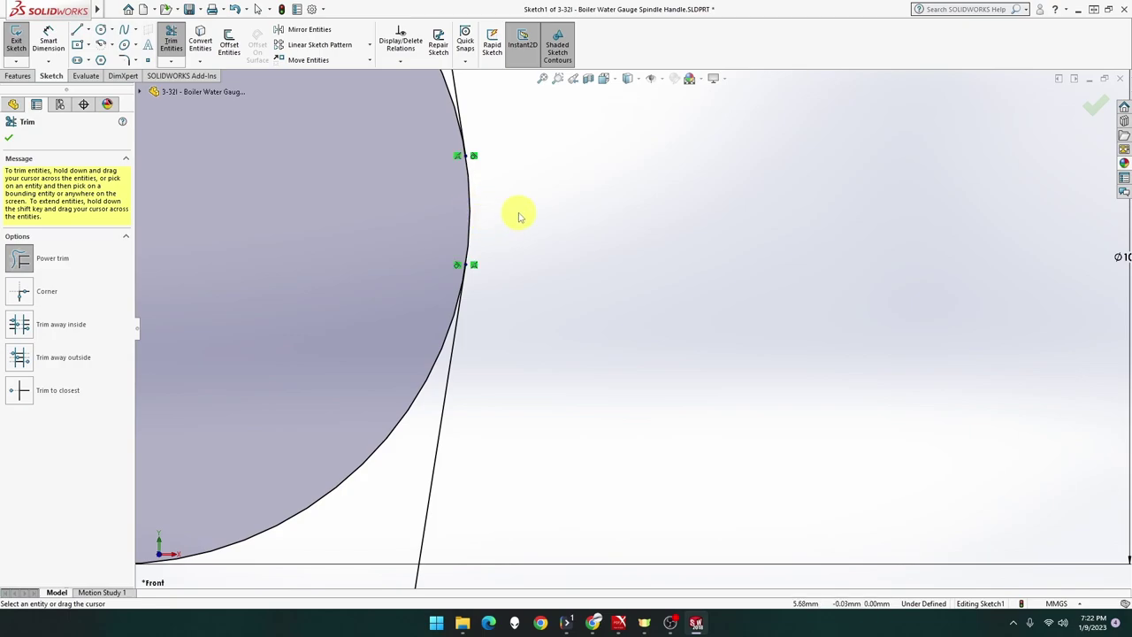
pyautogui.scroll(5, 518, 215)
pyautogui.moveTo(581, 579); pyautogui.dragTo(454, 569)
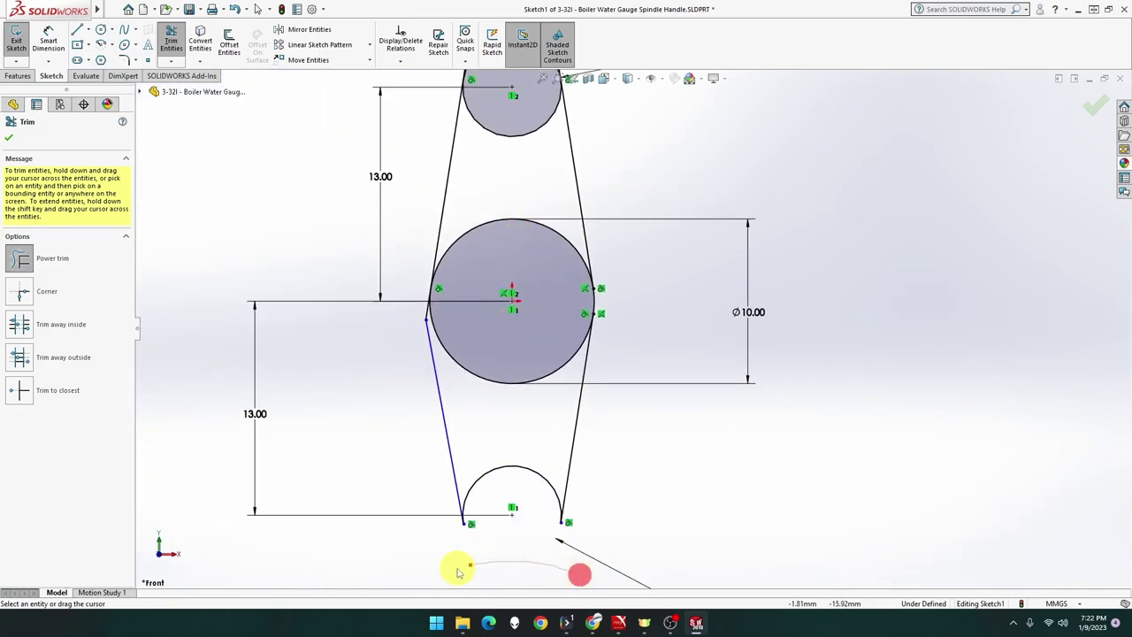
pyautogui.hotkey('ctrl', 'z')
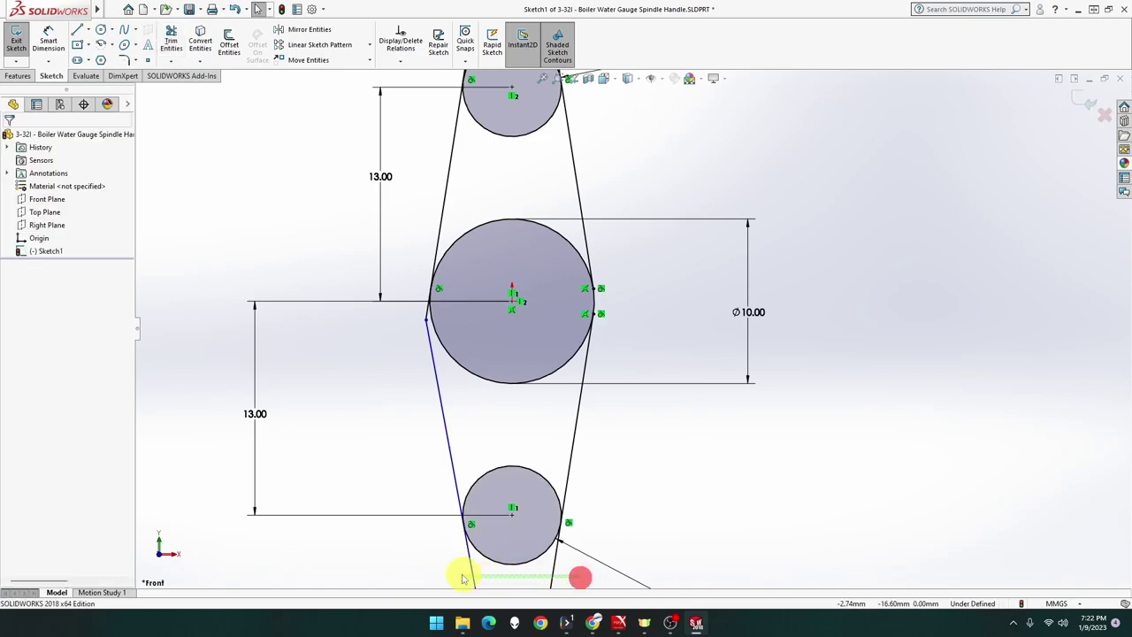
pyautogui.keyDown('ctrl'); pyautogui.click(469, 574); pyautogui.keyUp('ctrl')
# Make the left slanted line tangent to the Ø10 centre circle
pyautogui.scroll(-3, 441, 347)
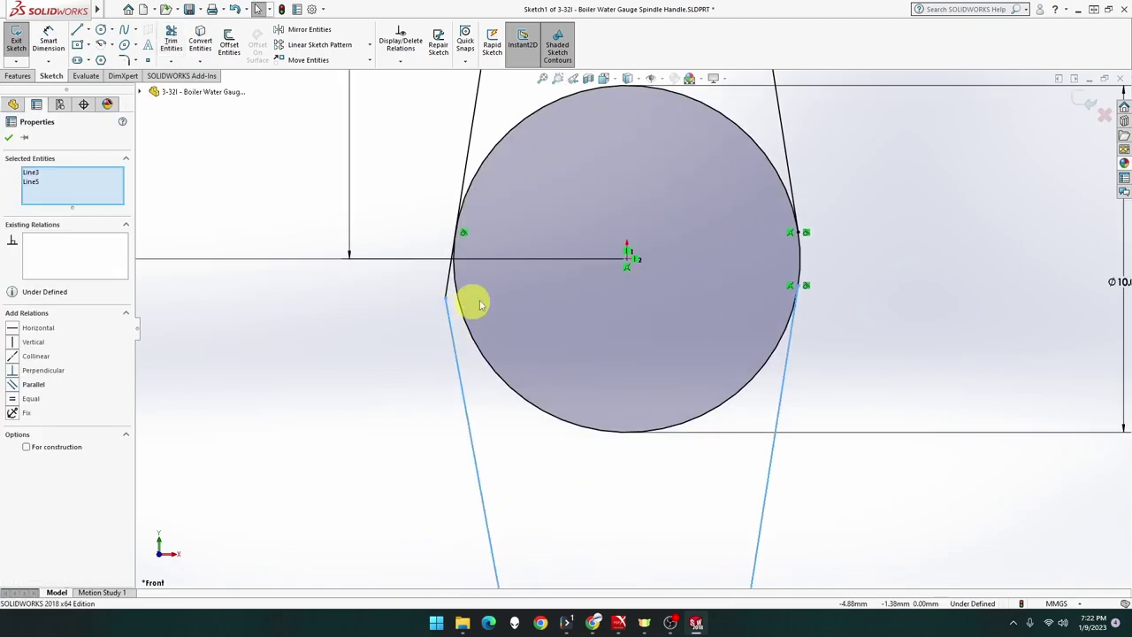
pyautogui.scroll(-2, 478, 305)
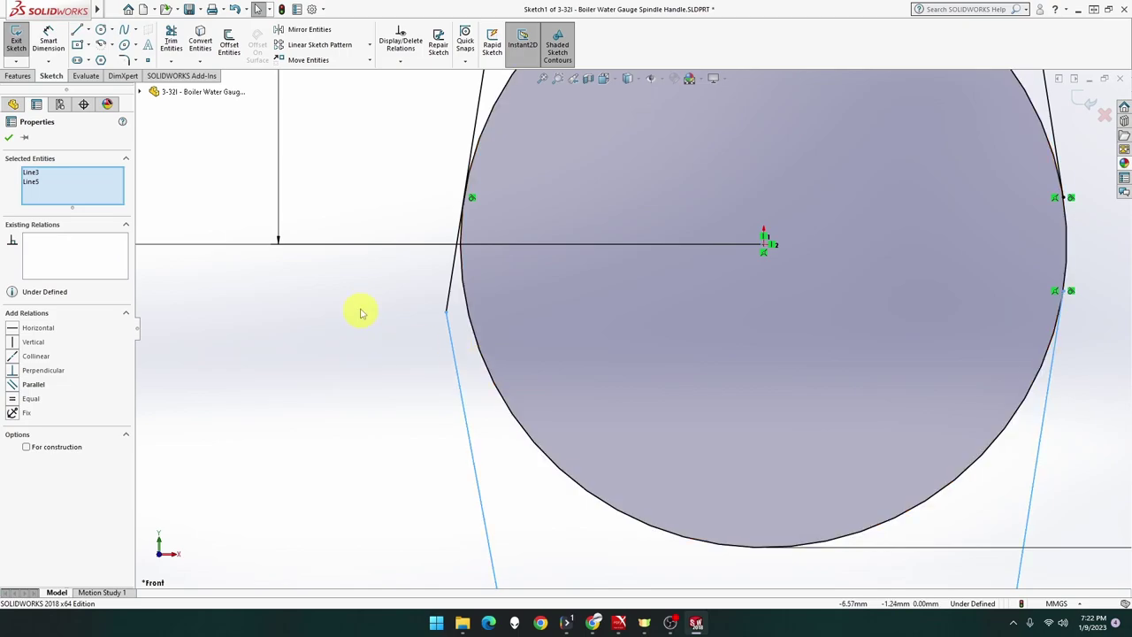
pyautogui.click(215, 243)
pyautogui.click(263, 328)
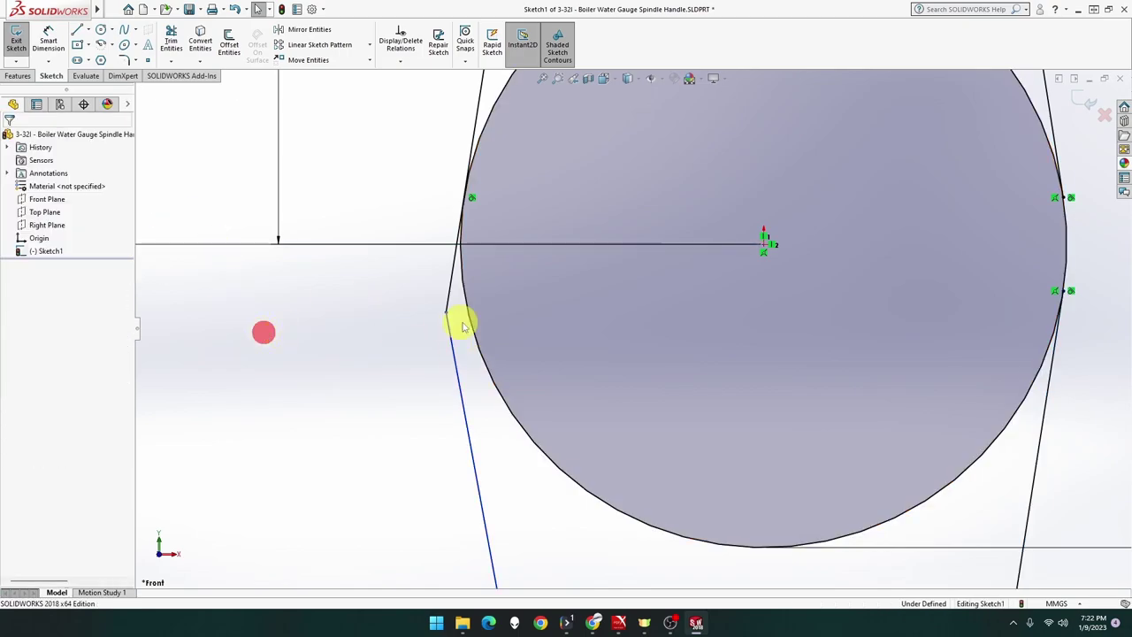
pyautogui.click(479, 342)
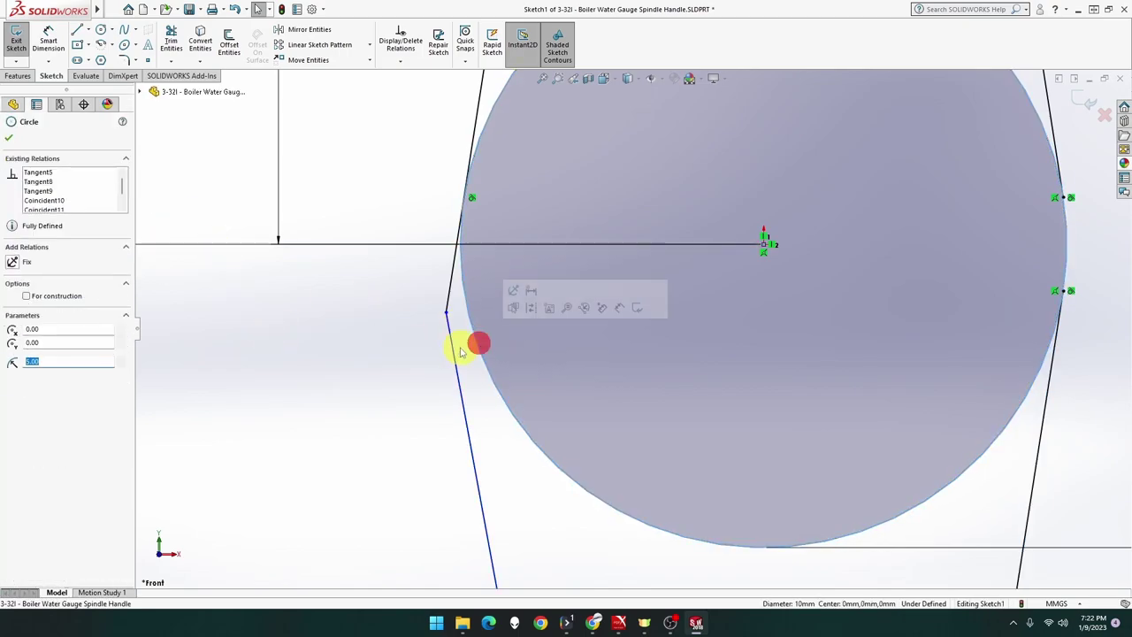
pyautogui.keyDown('ctrl'); pyautogui.click(456, 354); pyautogui.keyUp('ctrl')
pyautogui.click(489, 297)
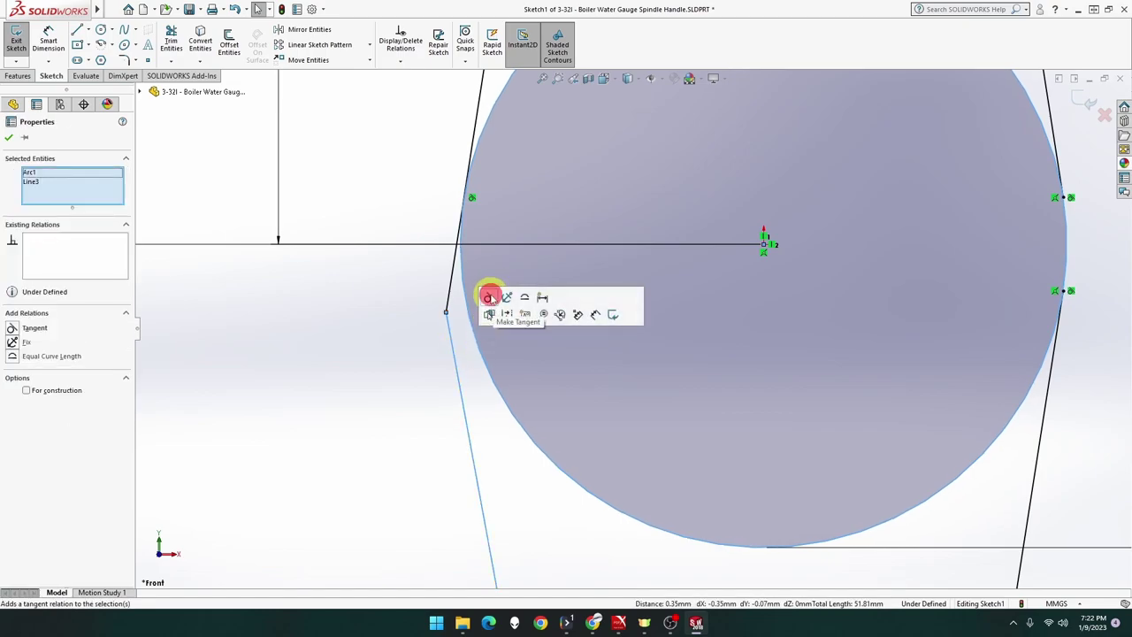
pyautogui.scroll(-3, 492, 227)
pyautogui.scroll(-1, 468, 222)
pyautogui.scroll(-1, 433, 214)
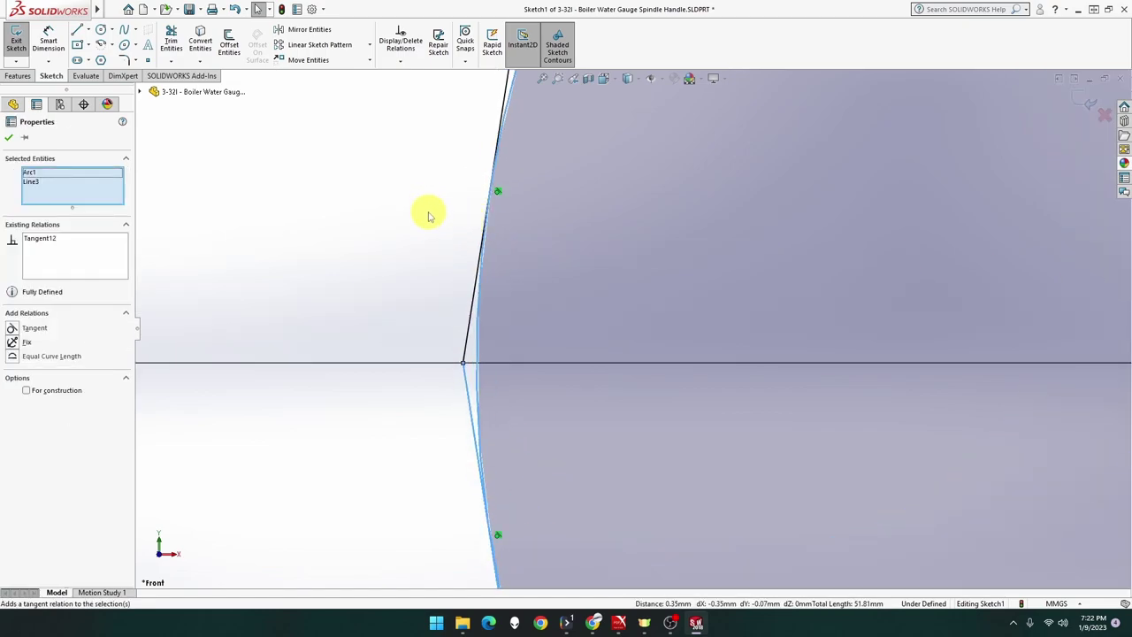
pyautogui.click(428, 212)
# Trim away the leftover line stub at the centre circle and fit the sketch in view
pyautogui.click(171, 42)
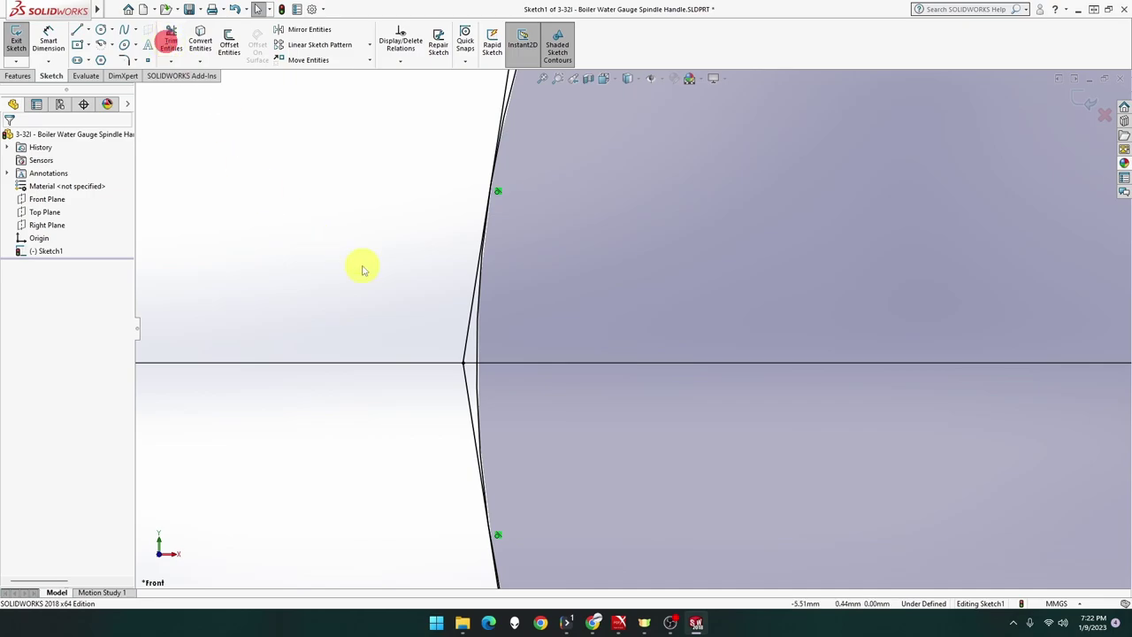
pyautogui.moveTo(372, 271); pyautogui.dragTo(449, 334)
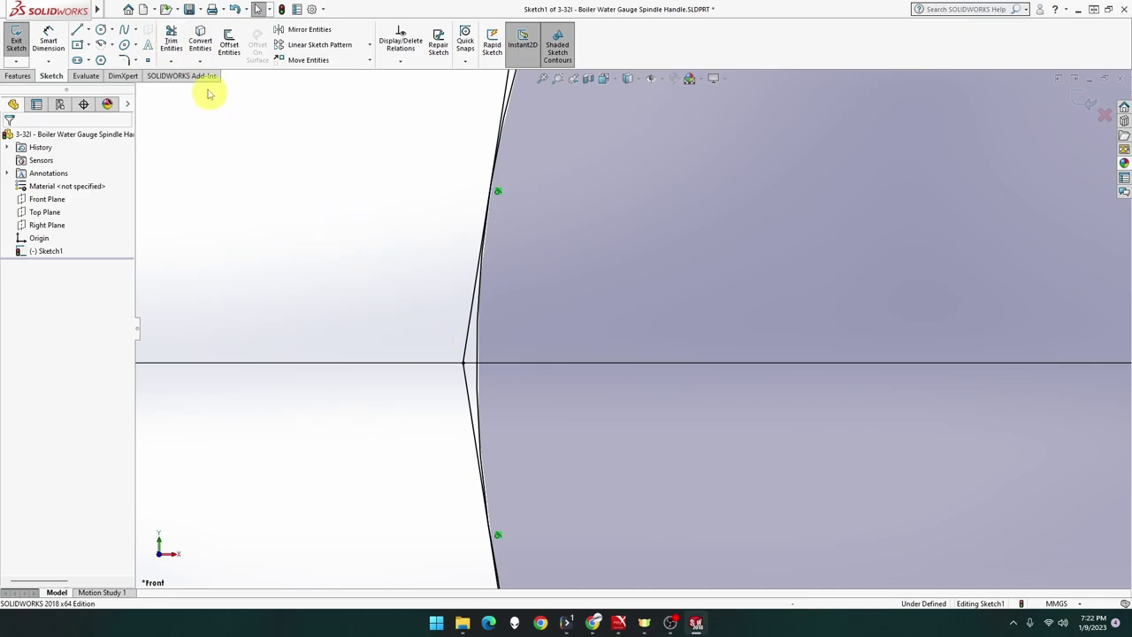
pyautogui.click(173, 49)
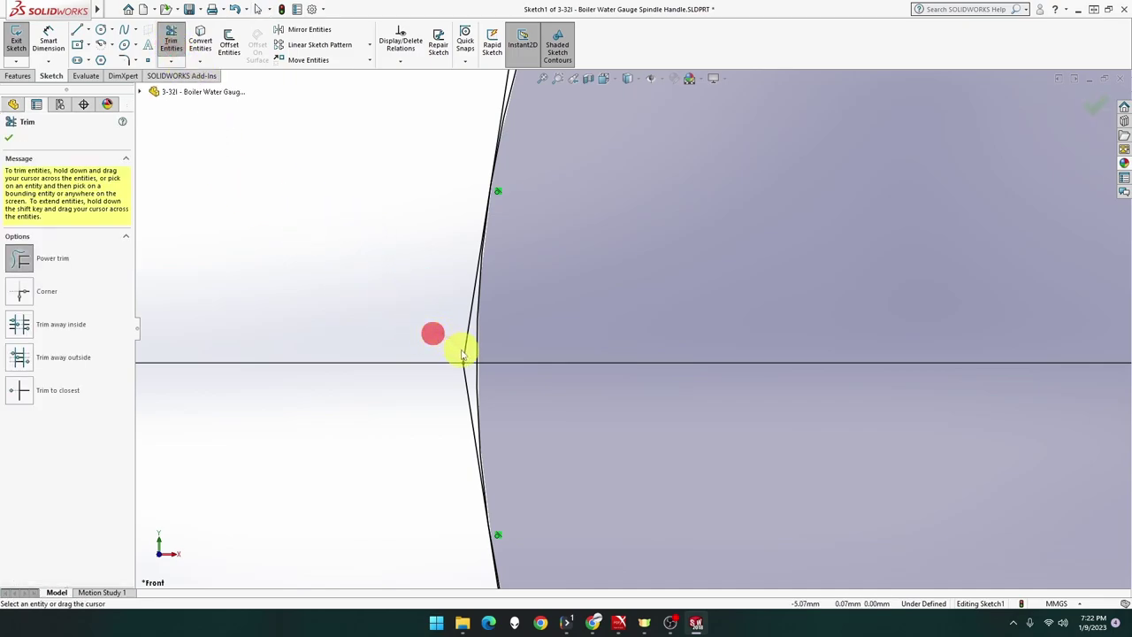
pyautogui.moveTo(469, 365); pyautogui.dragTo(465, 377)
pyautogui.press('f')
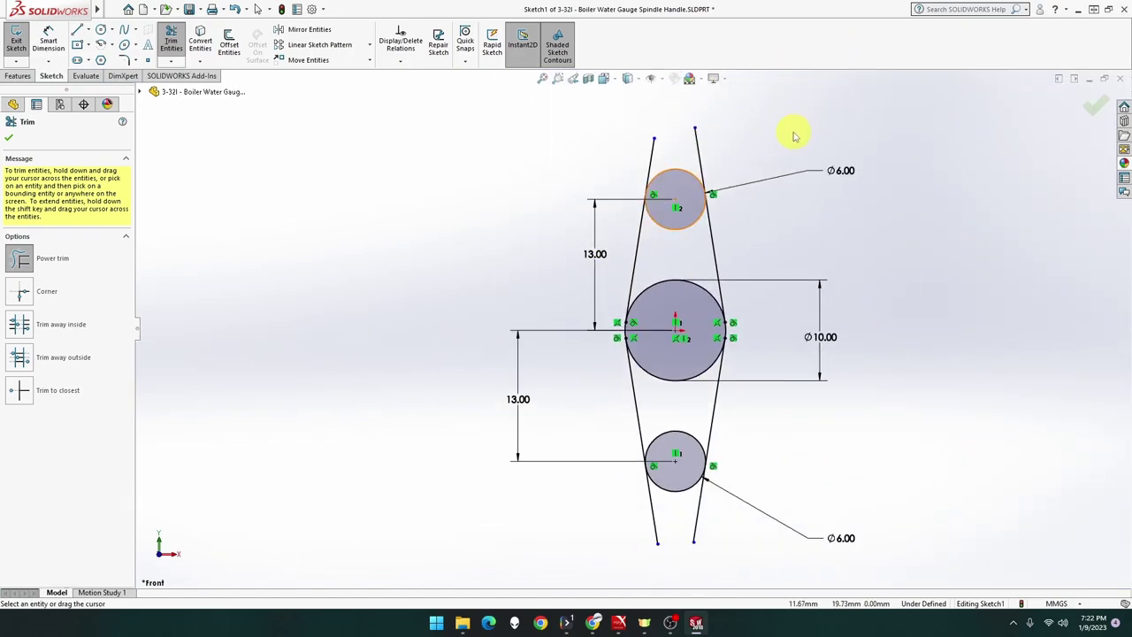
# Power-trim the line stubs at the top and bottom and the inner arcs between the three circles
pyautogui.moveTo(794, 135); pyautogui.dragTo(619, 146)
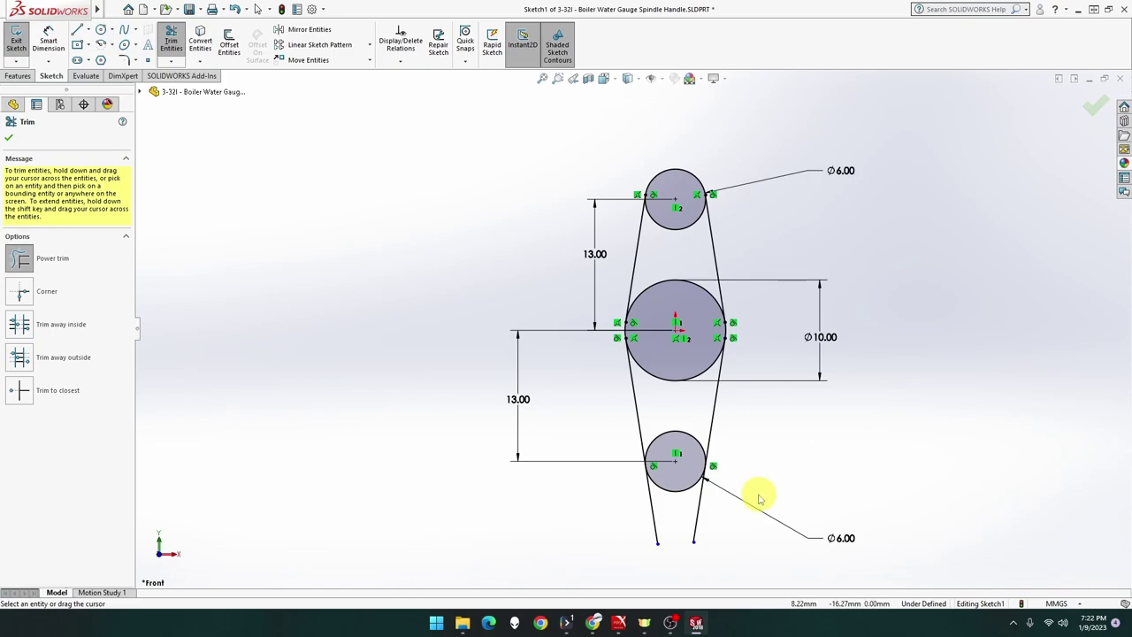
pyautogui.moveTo(733, 529); pyautogui.dragTo(641, 522)
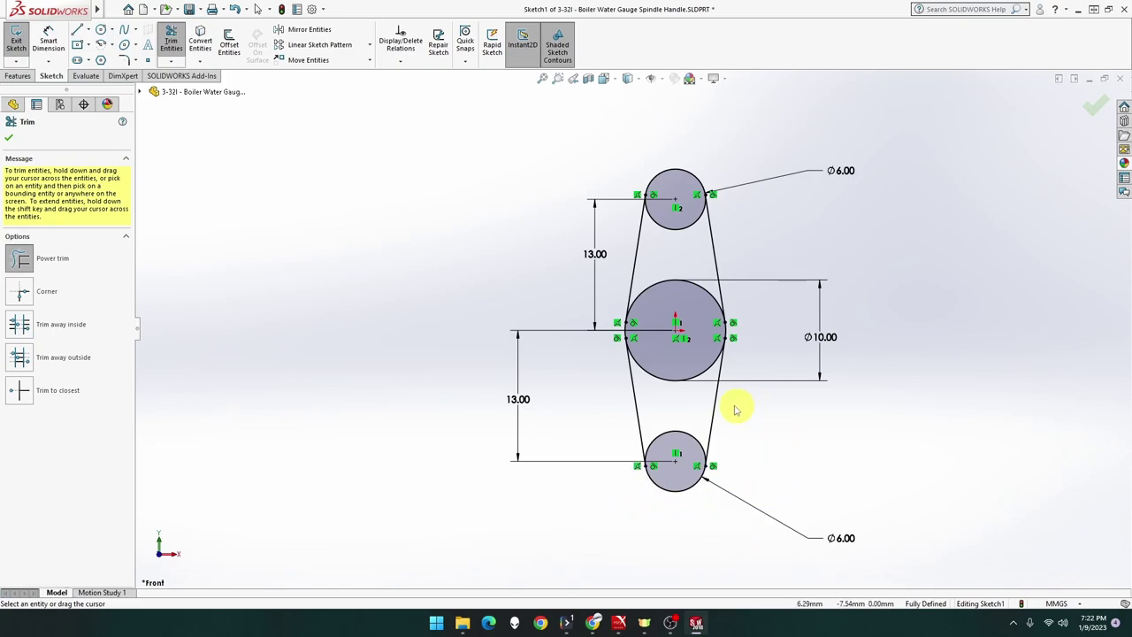
pyautogui.moveTo(689, 415)
pyautogui.mouseDown()
pyautogui.moveTo(682, 436)
pyautogui.moveTo(682, 376)
pyautogui.mouseUp()
pyautogui.moveTo(695, 305); pyautogui.dragTo(682, 223)
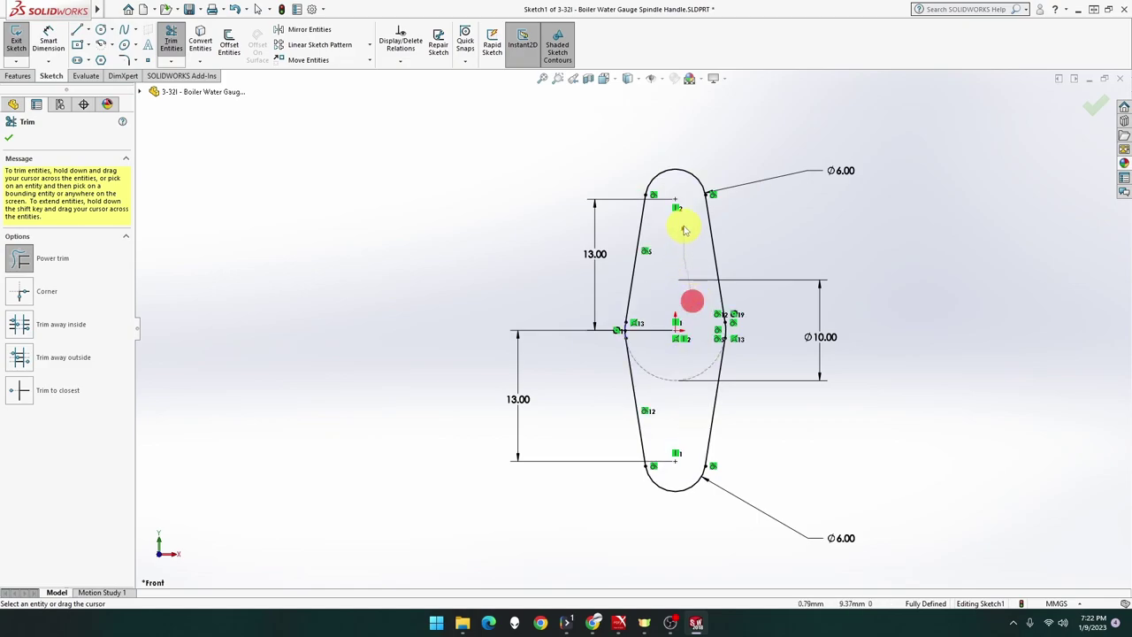
pyautogui.scroll(-2, 771, 336)
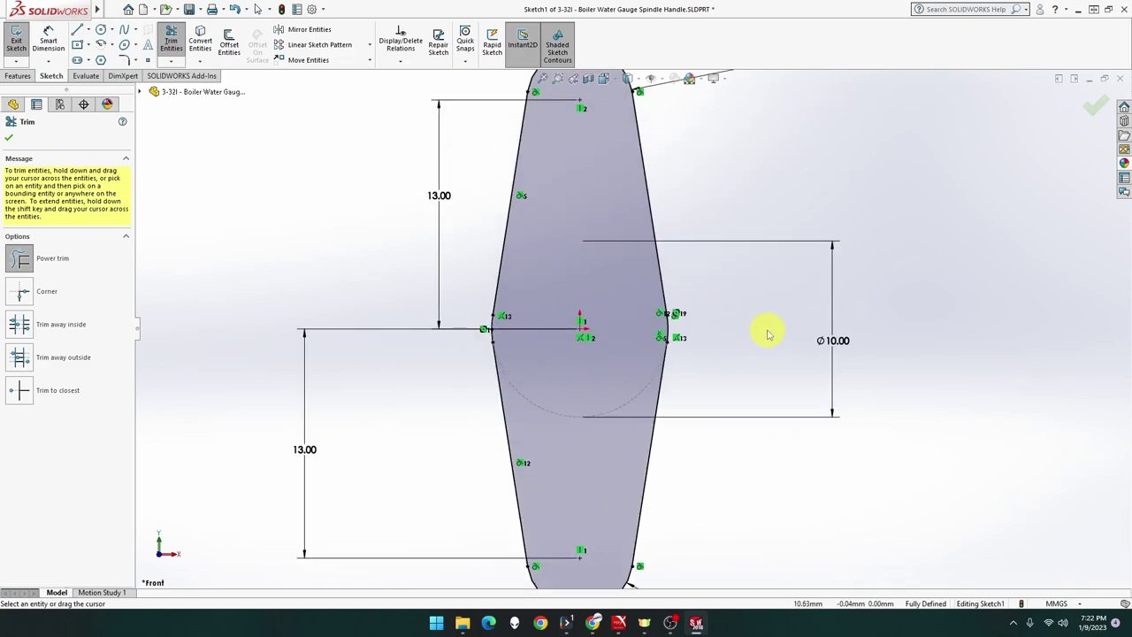
pyautogui.press('f')
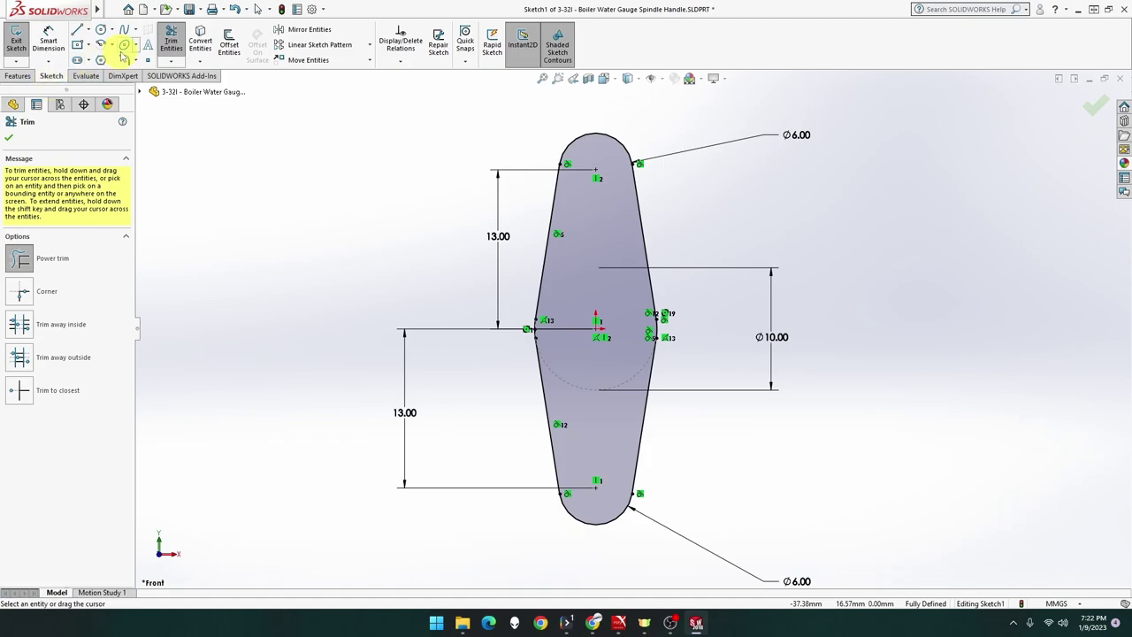
pyautogui.click(168, 44)
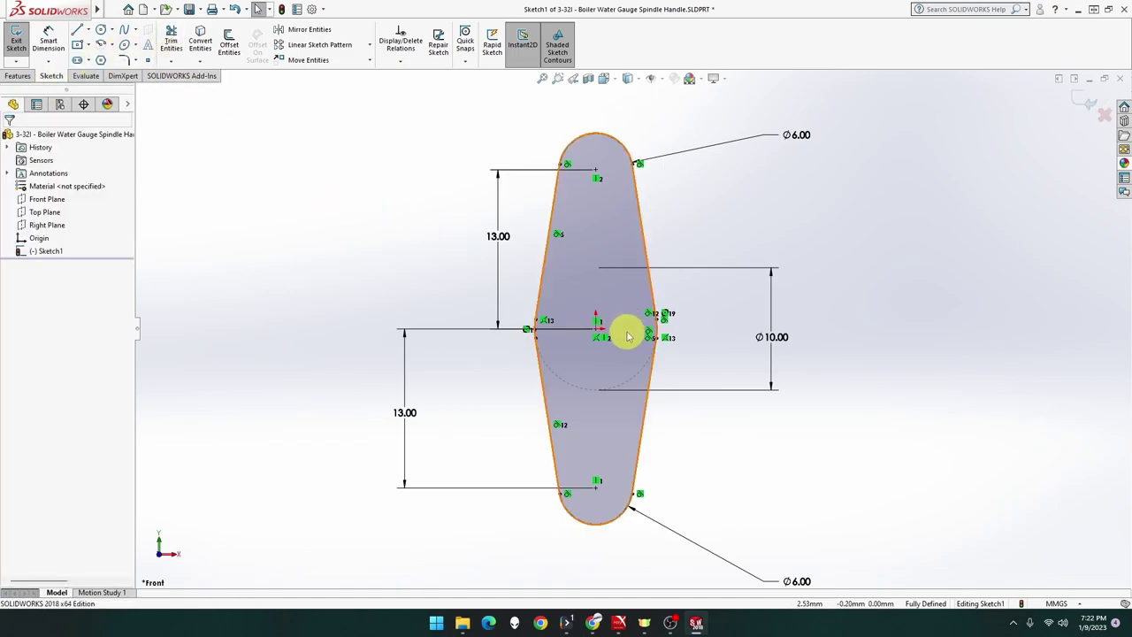
# Draw a circle centred on the origin and dimension its diameter to 5 mm
pyautogui.click(100, 29)
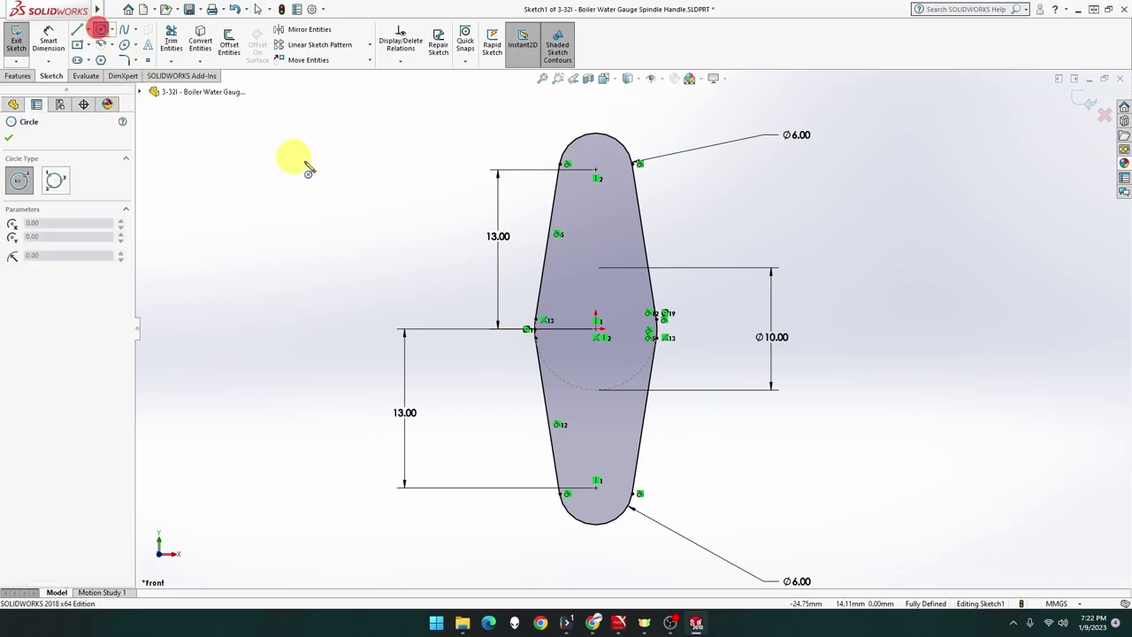
pyautogui.click(596, 329)
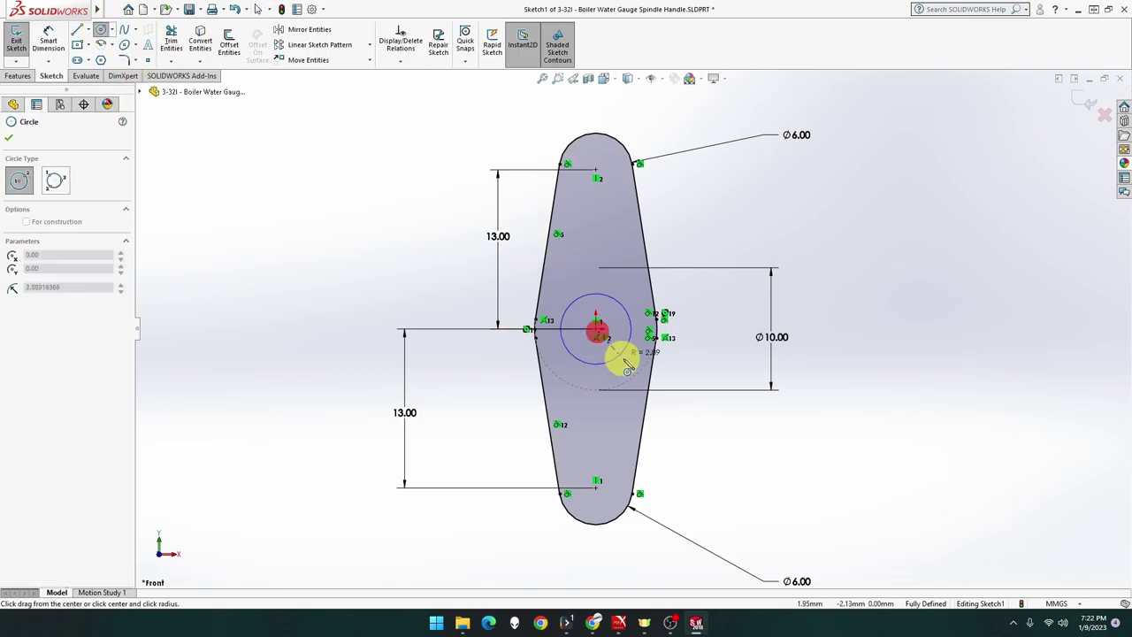
pyautogui.click(631, 369)
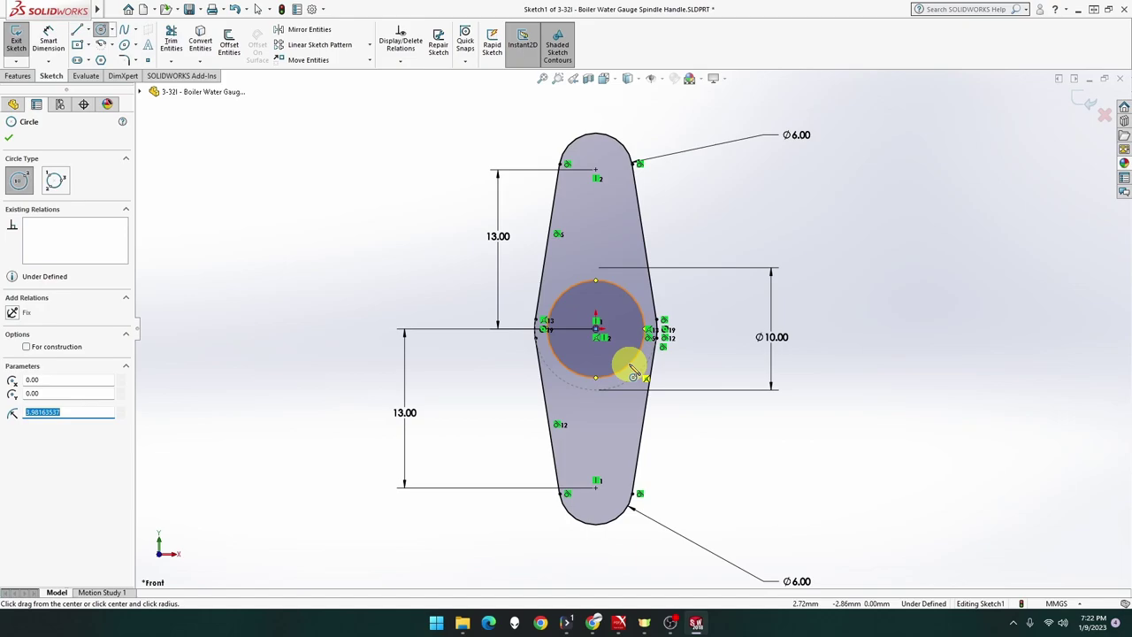
pyautogui.click(49, 43)
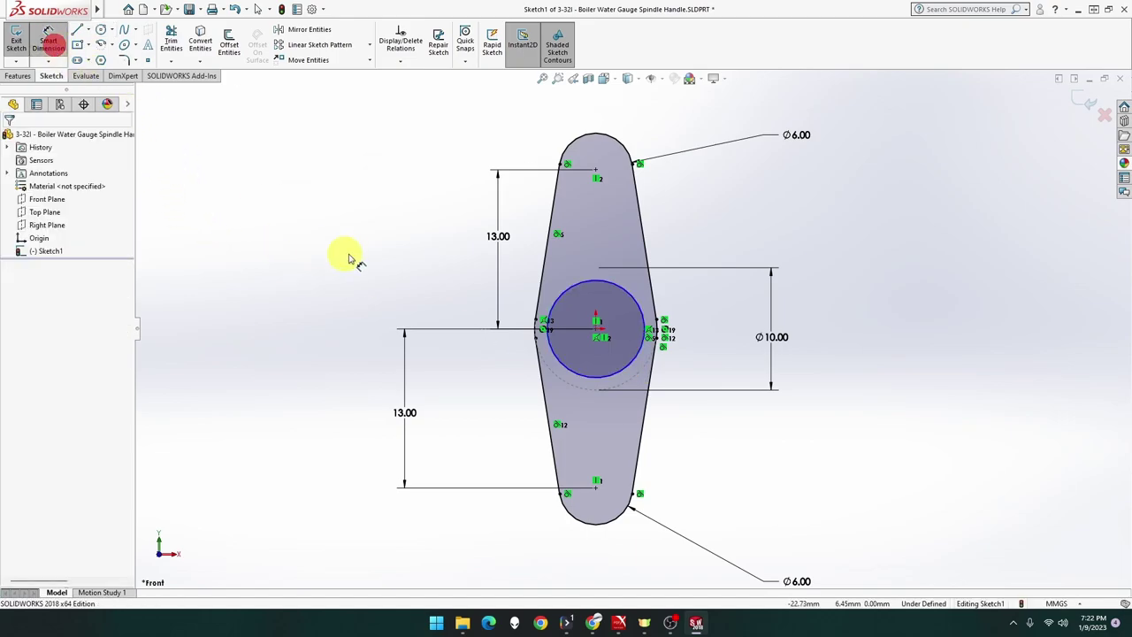
pyautogui.click(614, 299)
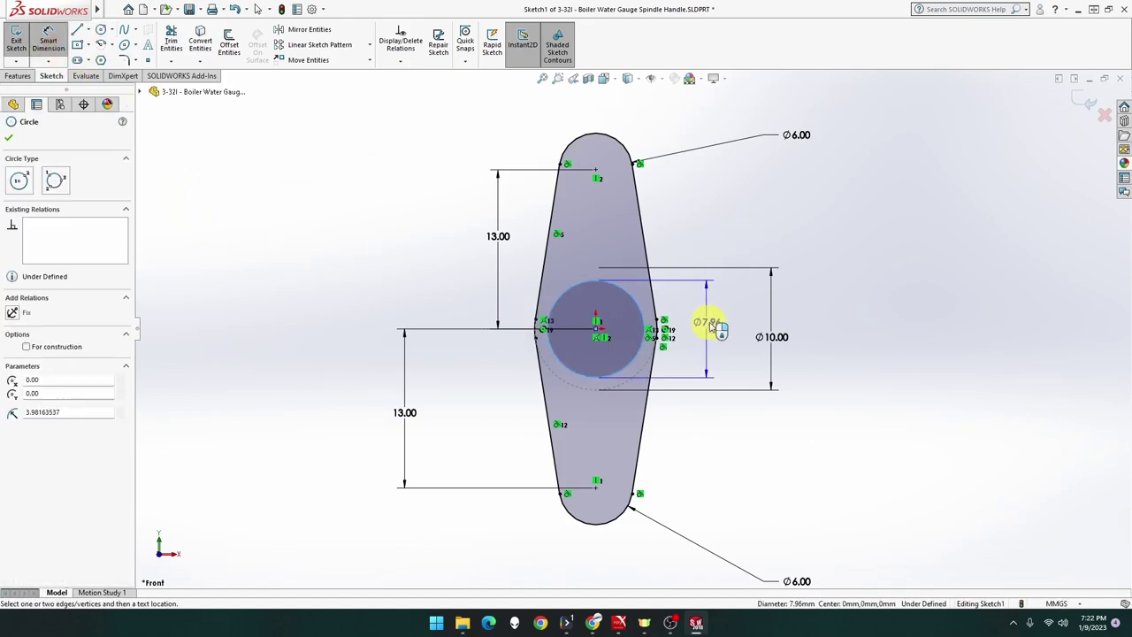
pyautogui.click(718, 328)
pyautogui.write('5')
pyautogui.press('Return')
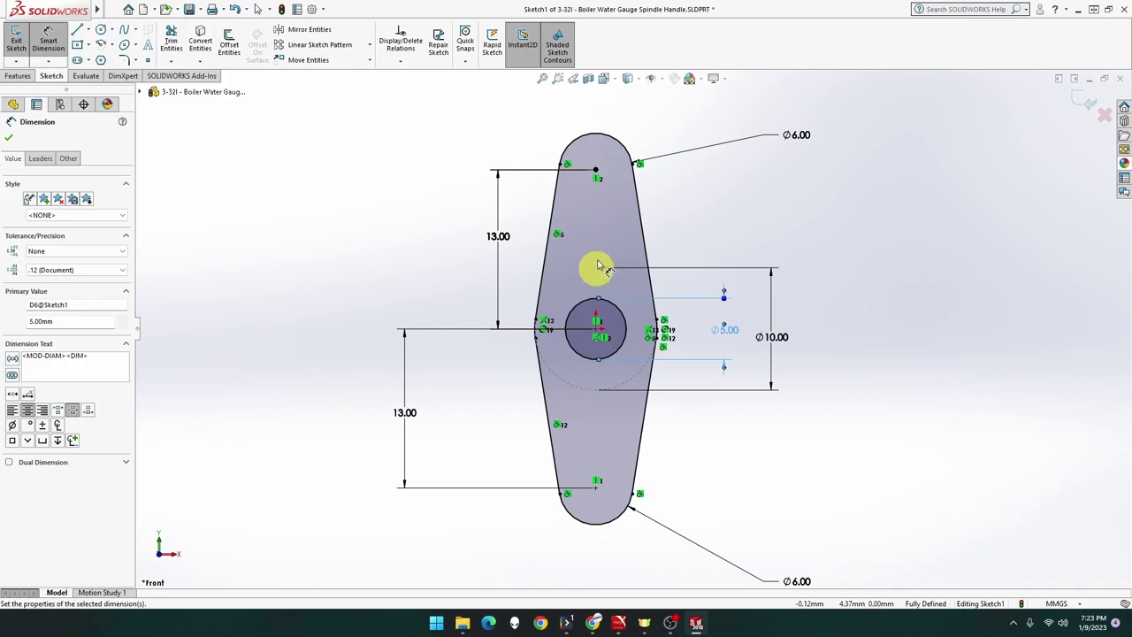
# Extrude the handle sketch 4 mm with Extruded Boss/Base
pyautogui.click(20, 76)
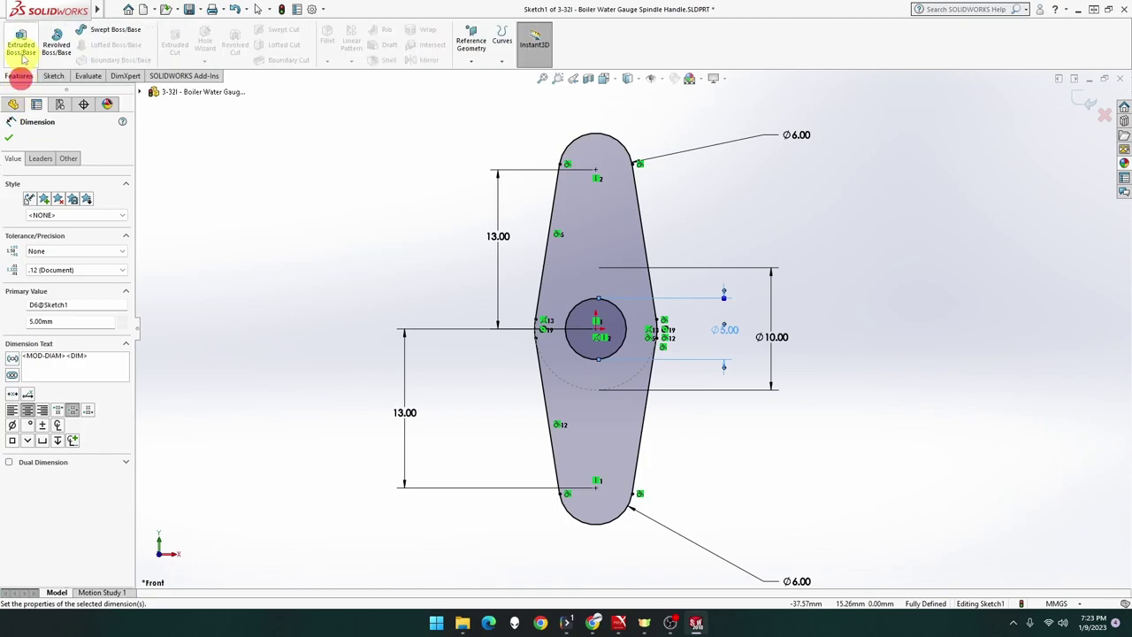
pyautogui.click(22, 49)
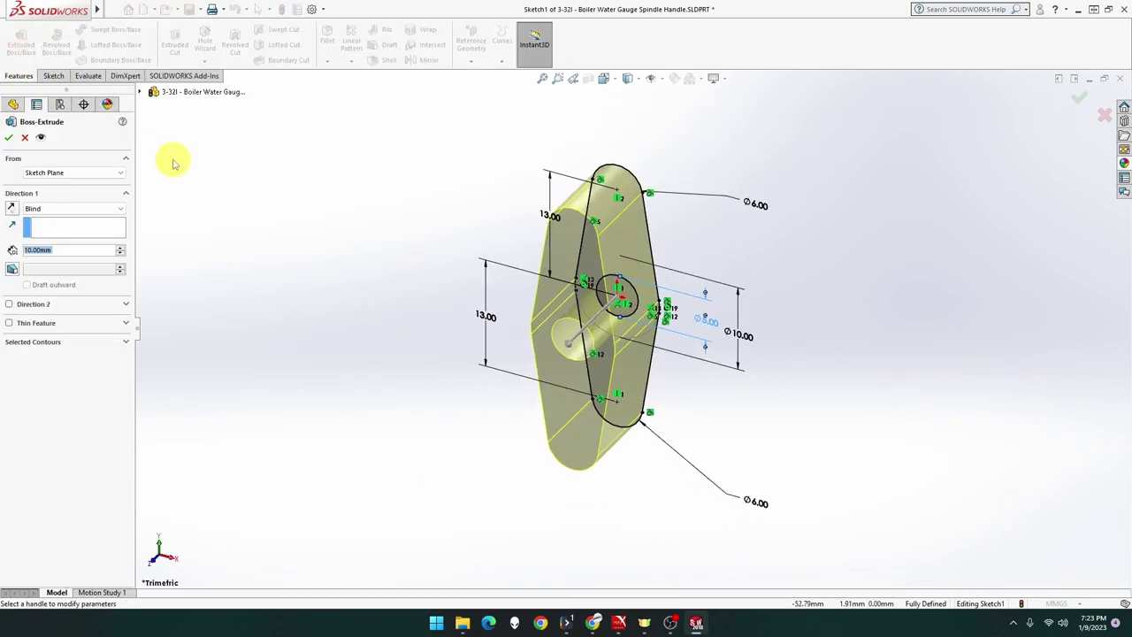
pyautogui.write('4')
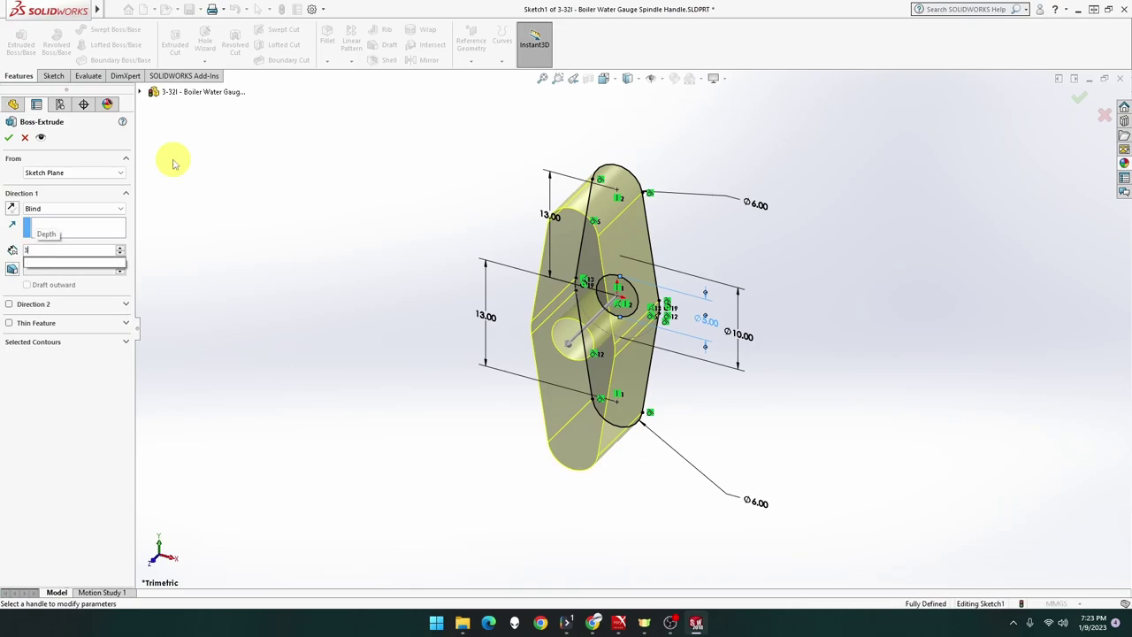
pyautogui.press('Return')
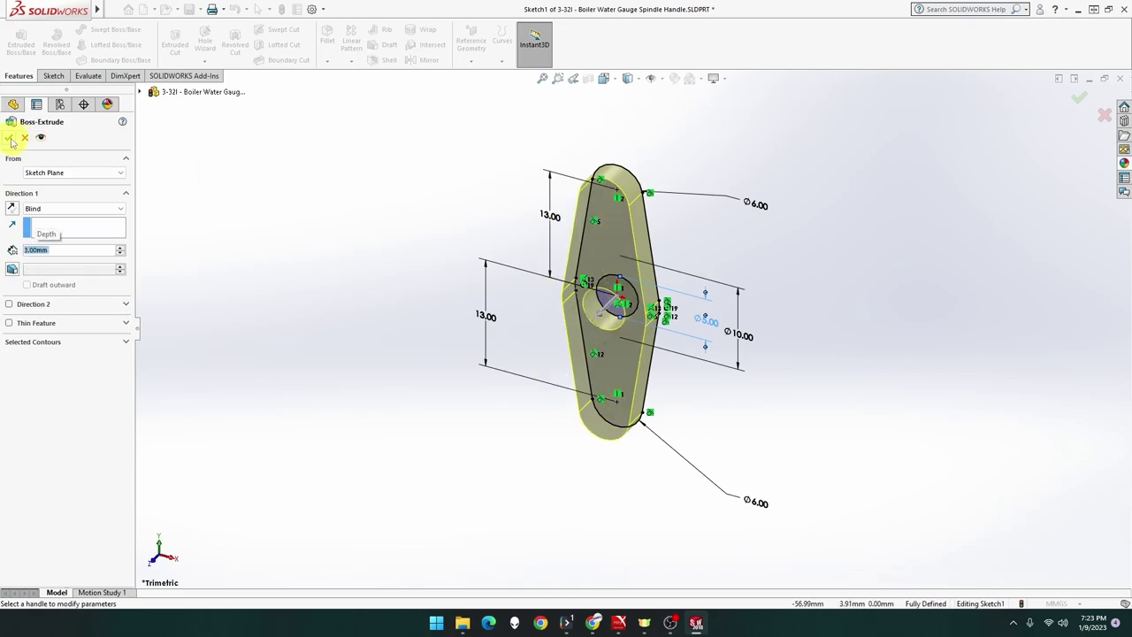
pyautogui.click(9, 138)
pyautogui.moveTo(407, 270)
pyautogui.mouseDown(button='middle')
pyautogui.moveTo(339, 271)
pyautogui.moveTo(473, 268)
pyautogui.moveTo(471, 248)
pyautogui.mouseUp(button='middle')
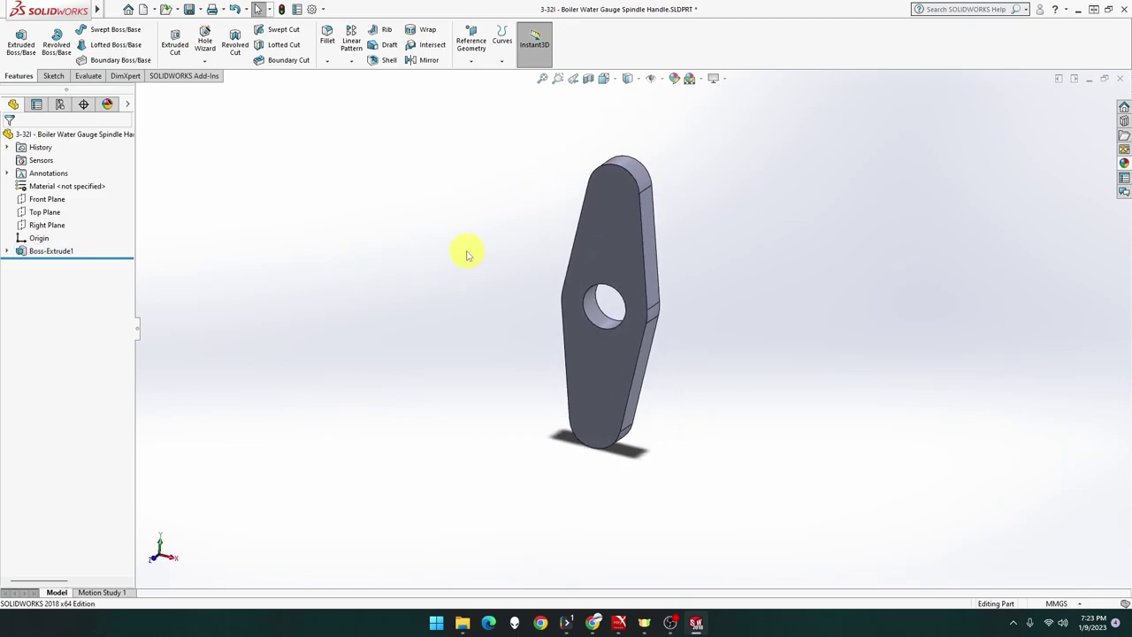
# Apply a brass appearance to the whole part
pyautogui.click(1123, 165)
pyautogui.moveTo(976, 398); pyautogui.dragTo(633, 253)
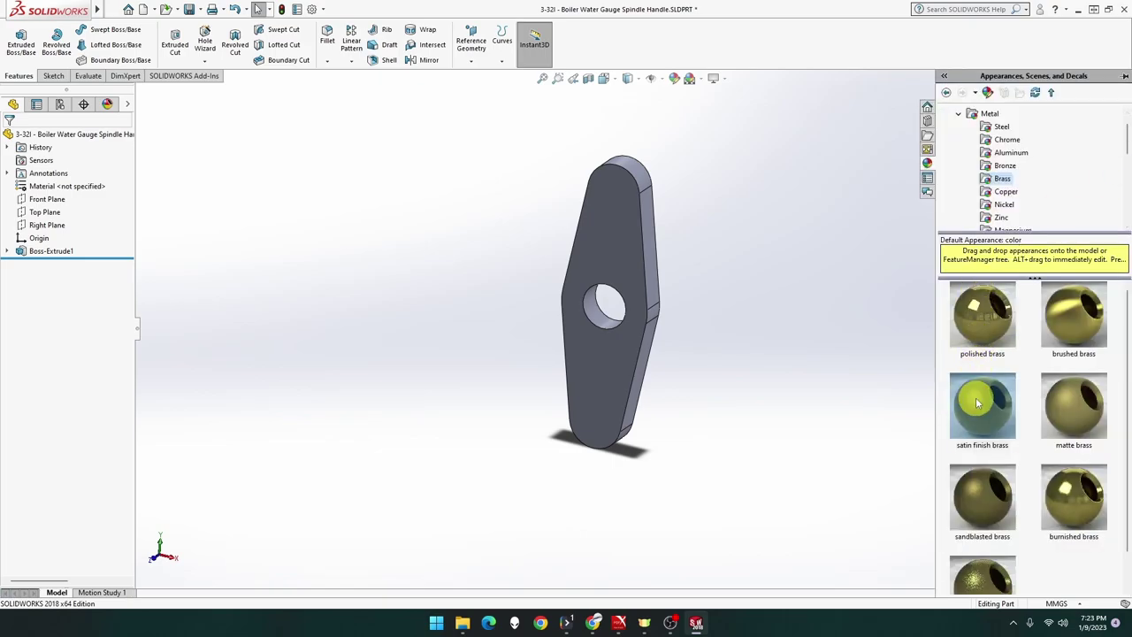
pyautogui.click(637, 242)
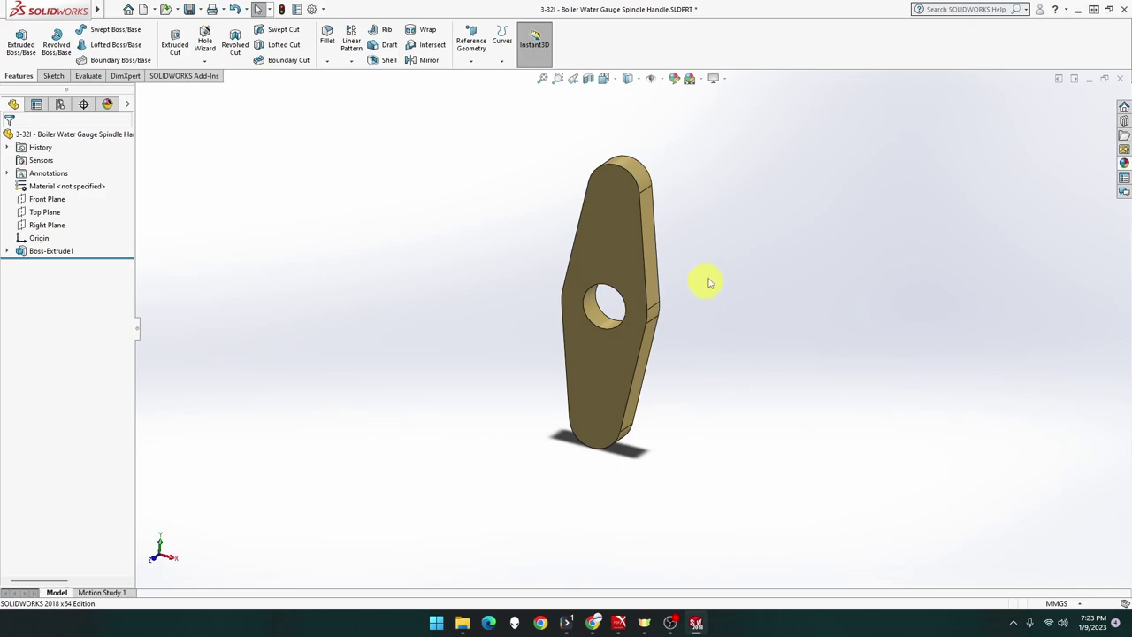
pyautogui.scroll(-2, 631, 303)
pyautogui.scroll(-2, 561, 324)
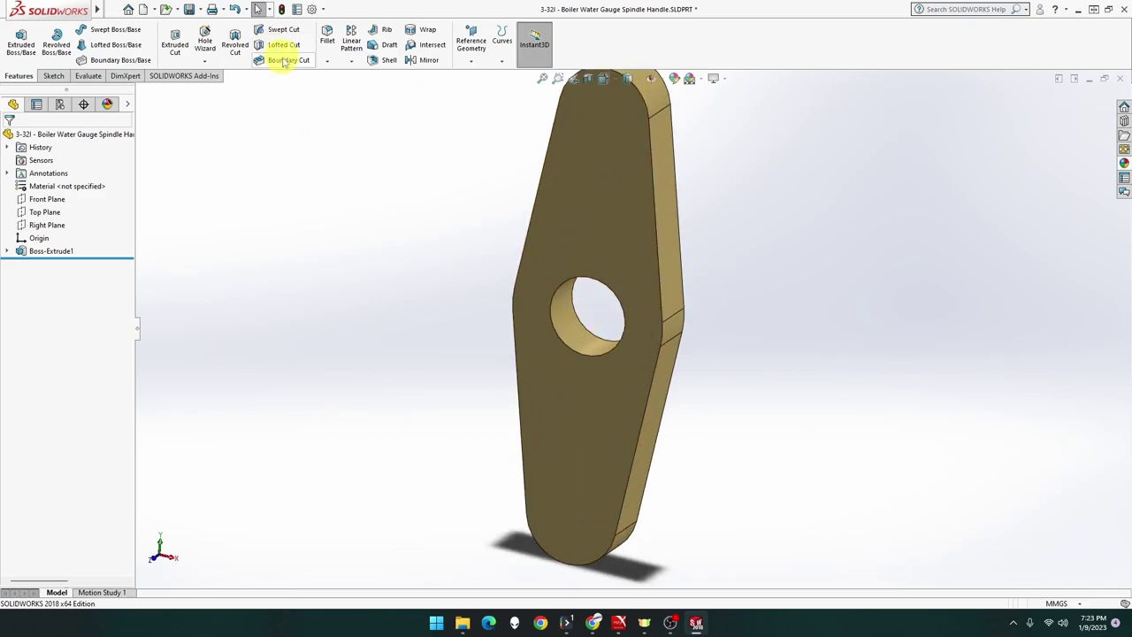
# Start a Thread feature on the centre hole and choose size M5x0.8
pyautogui.click(205, 60)
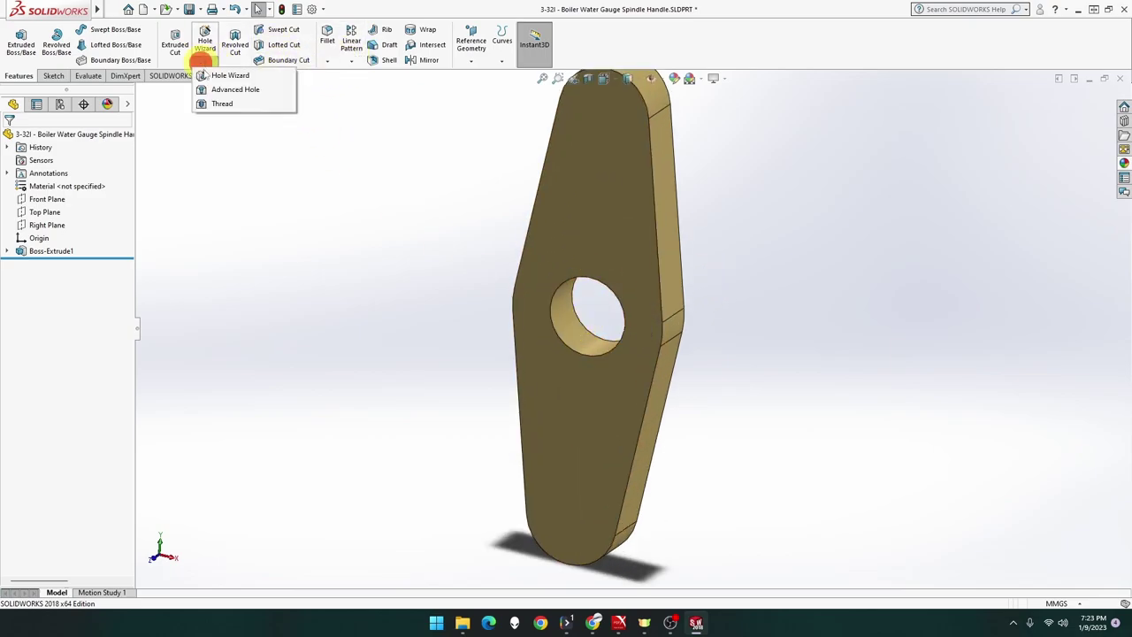
pyautogui.click(211, 104)
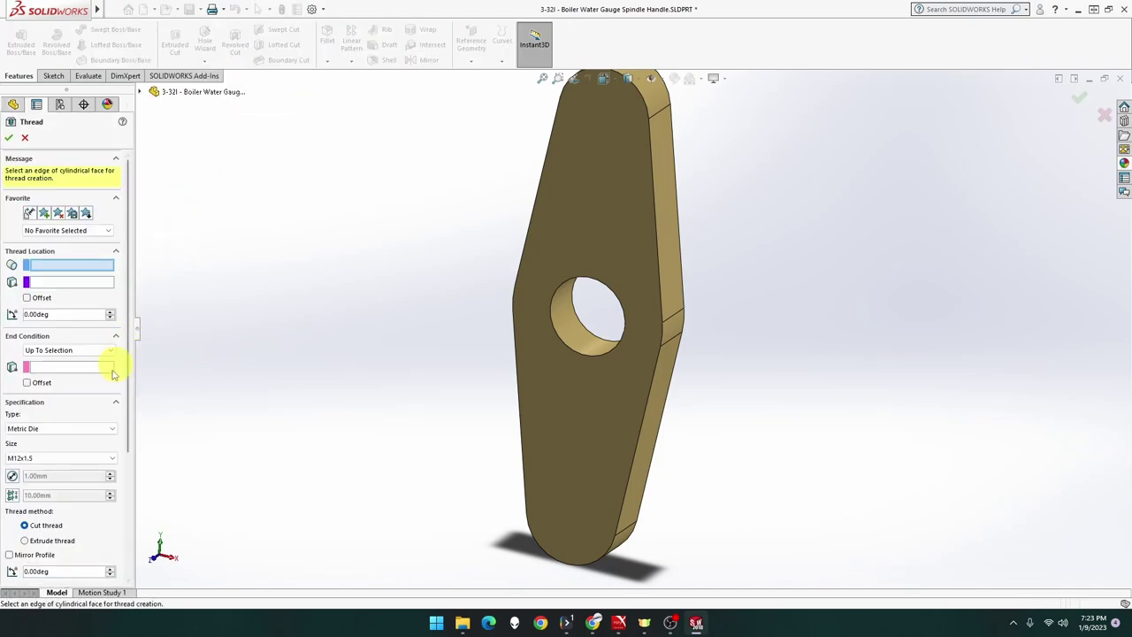
pyautogui.click(71, 457)
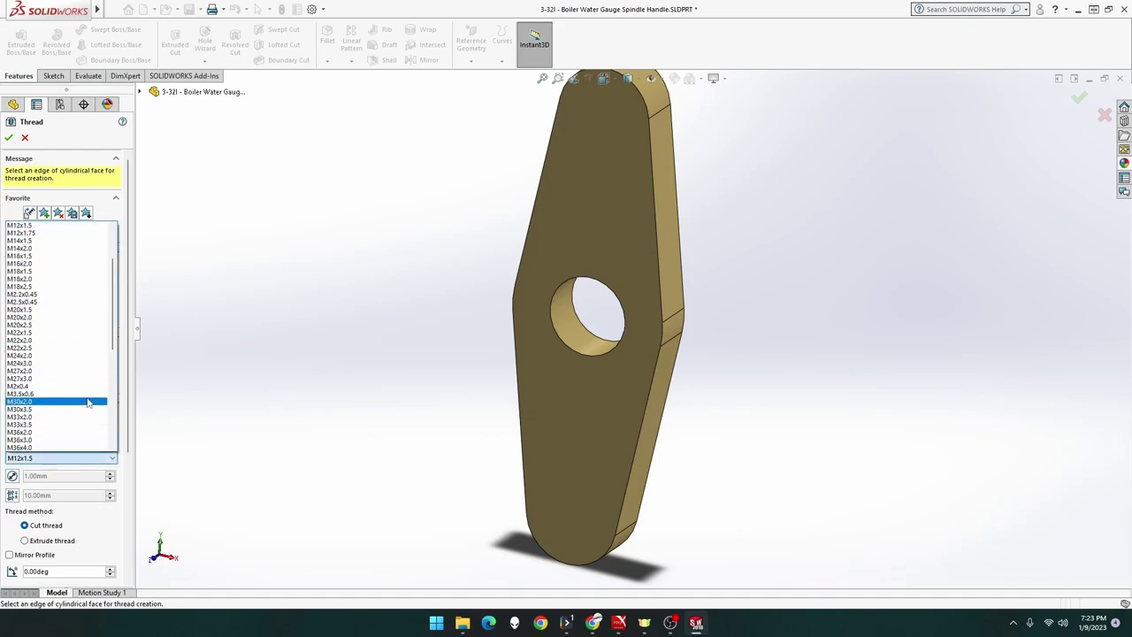
pyautogui.scroll(-3, 75, 390)
pyautogui.scroll(-3, 62, 415)
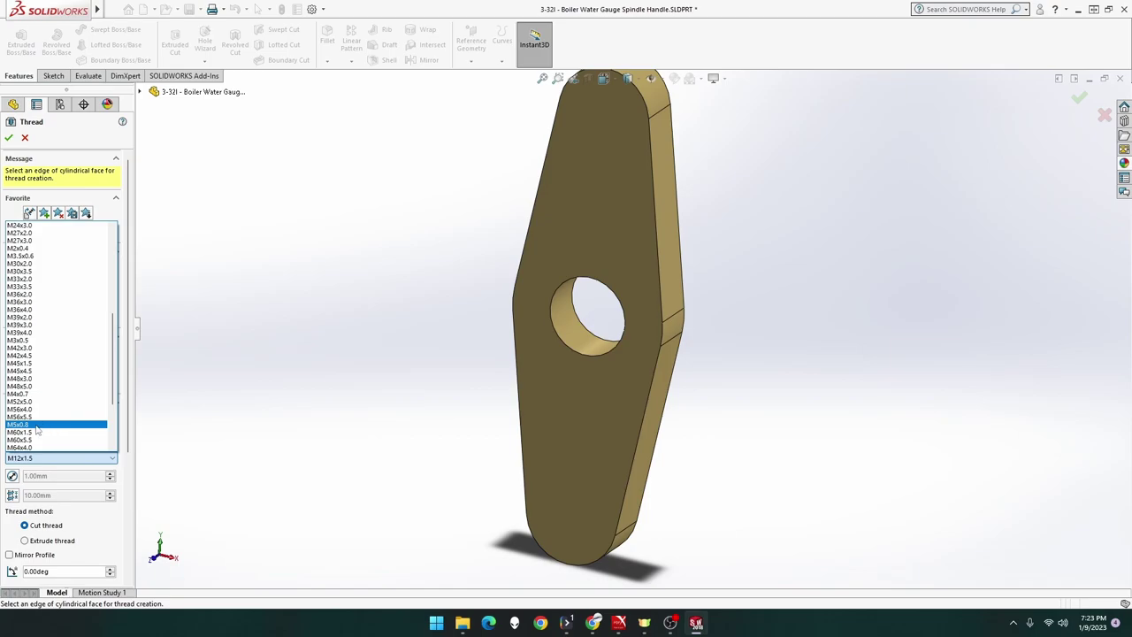
pyautogui.click(35, 425)
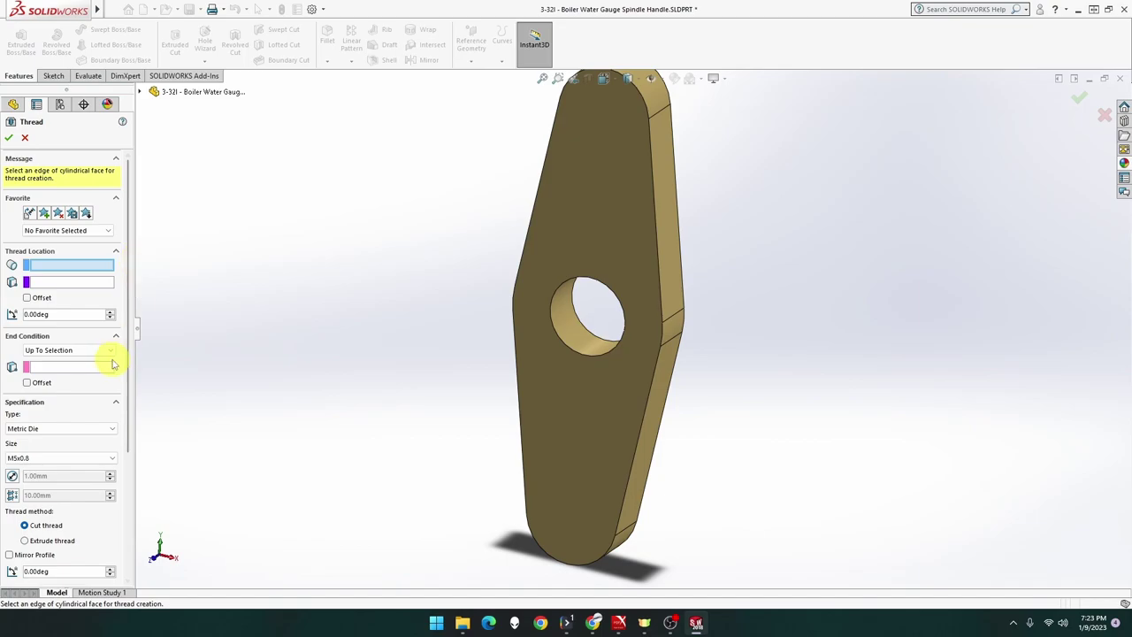
# Run the extruded thread from the hole's start edge to its far edge, trimmed at both faces
pyautogui.click(586, 330)
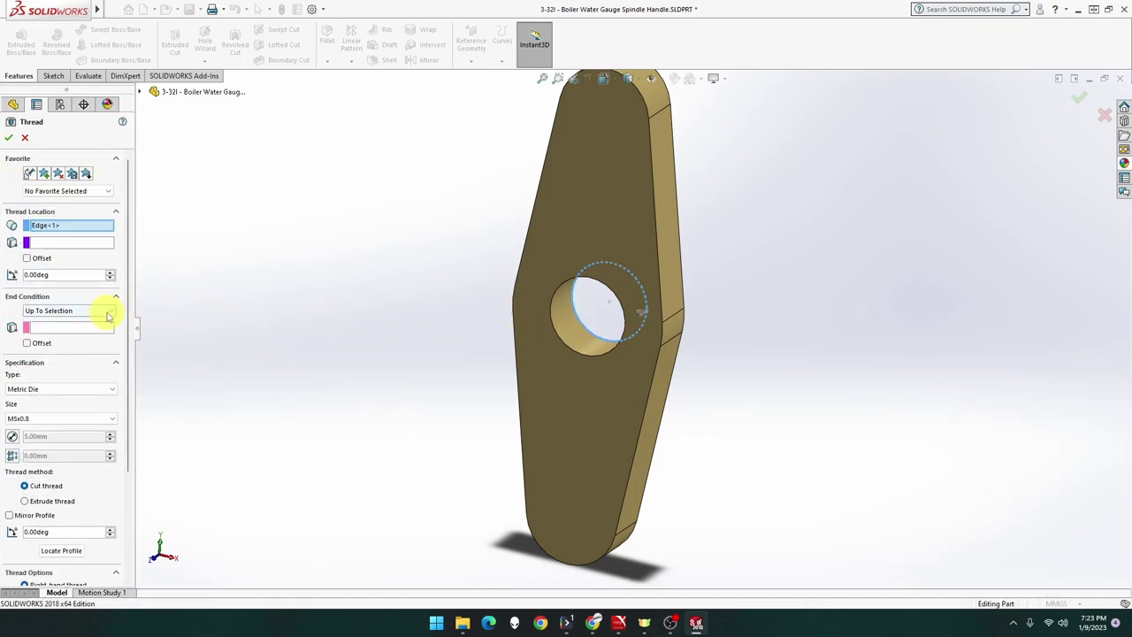
pyautogui.click(83, 326)
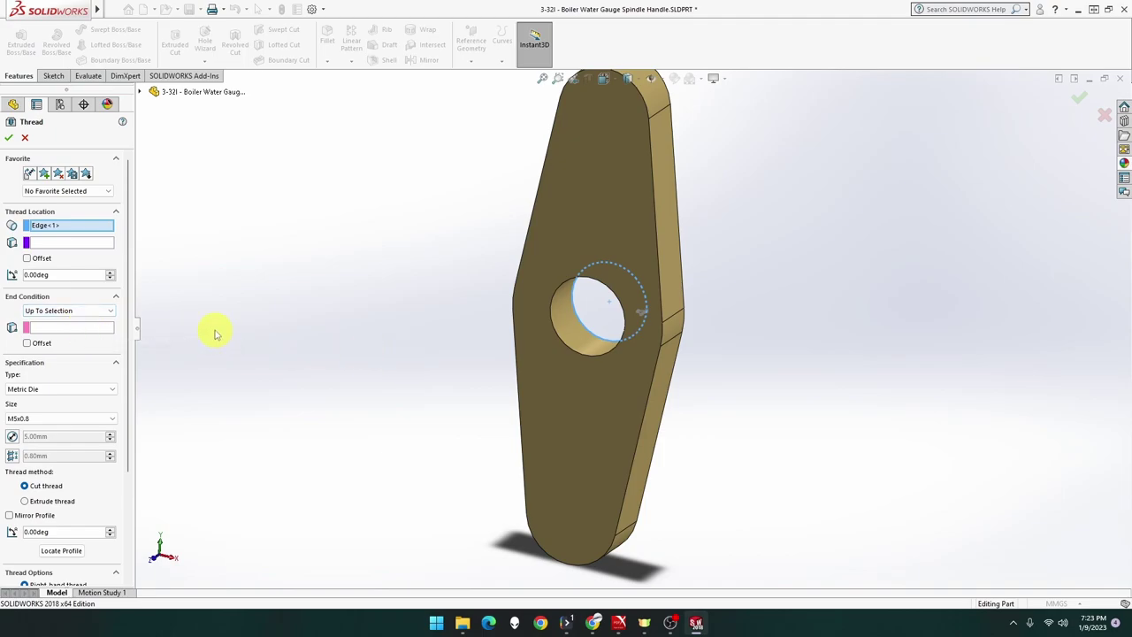
pyautogui.click(64, 329)
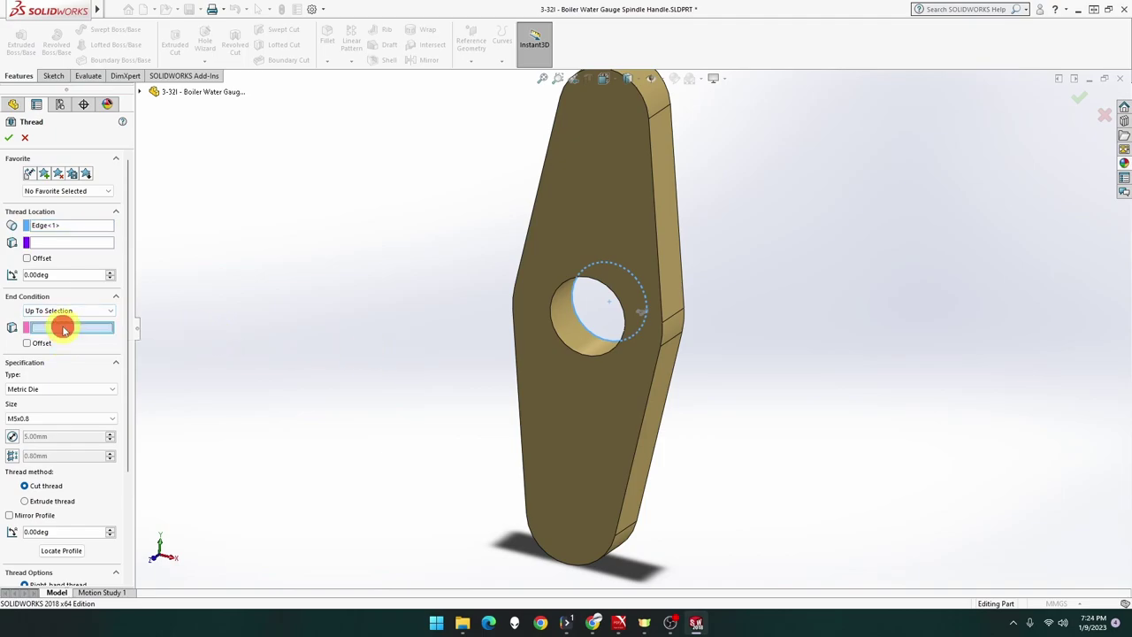
pyautogui.click(563, 341)
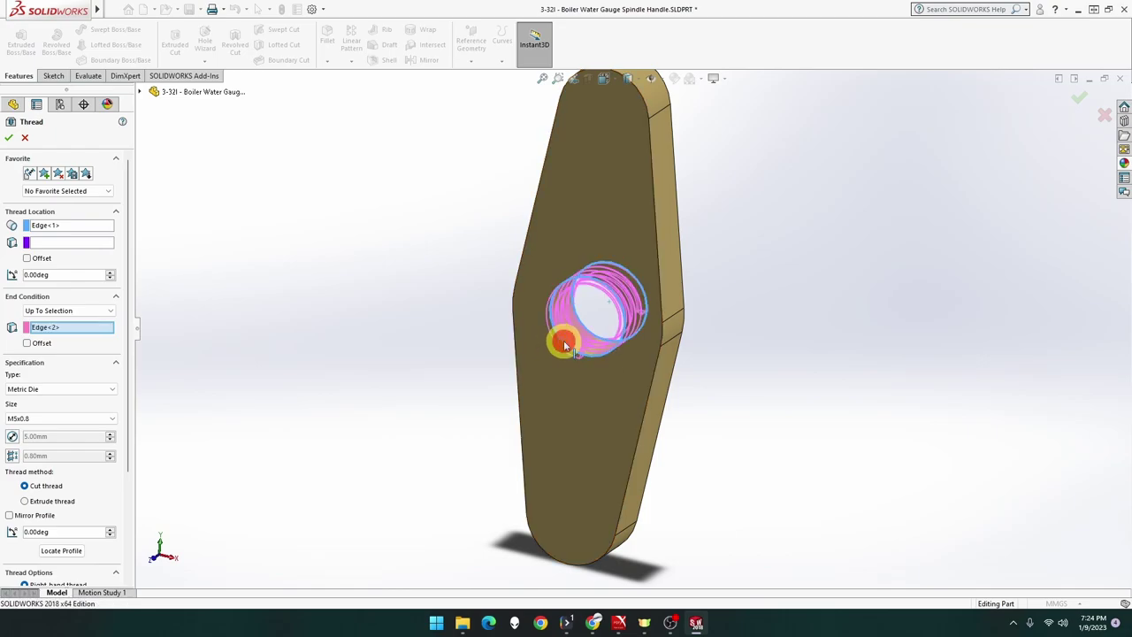
pyautogui.click(63, 502)
pyautogui.scroll(-3, 78, 500)
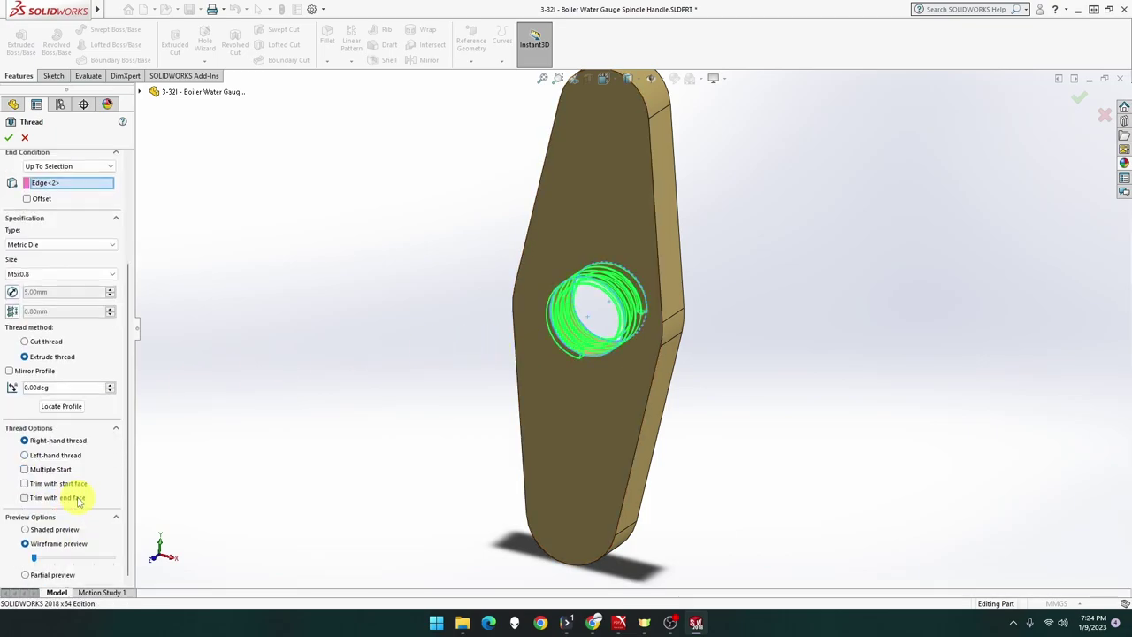
pyautogui.click(64, 497)
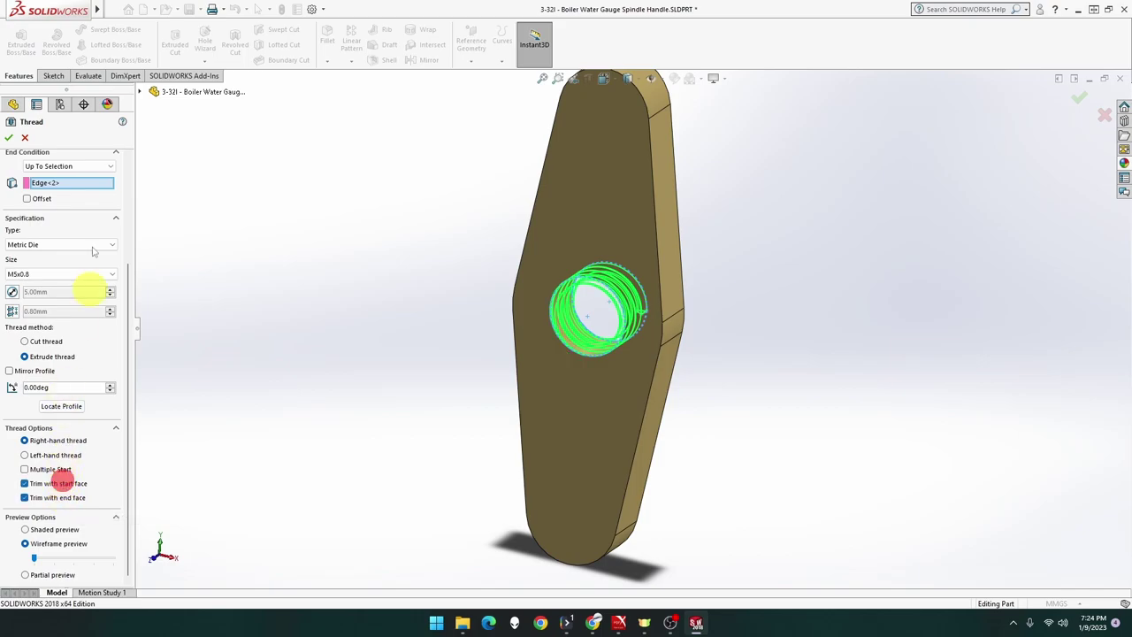
pyautogui.click(9, 140)
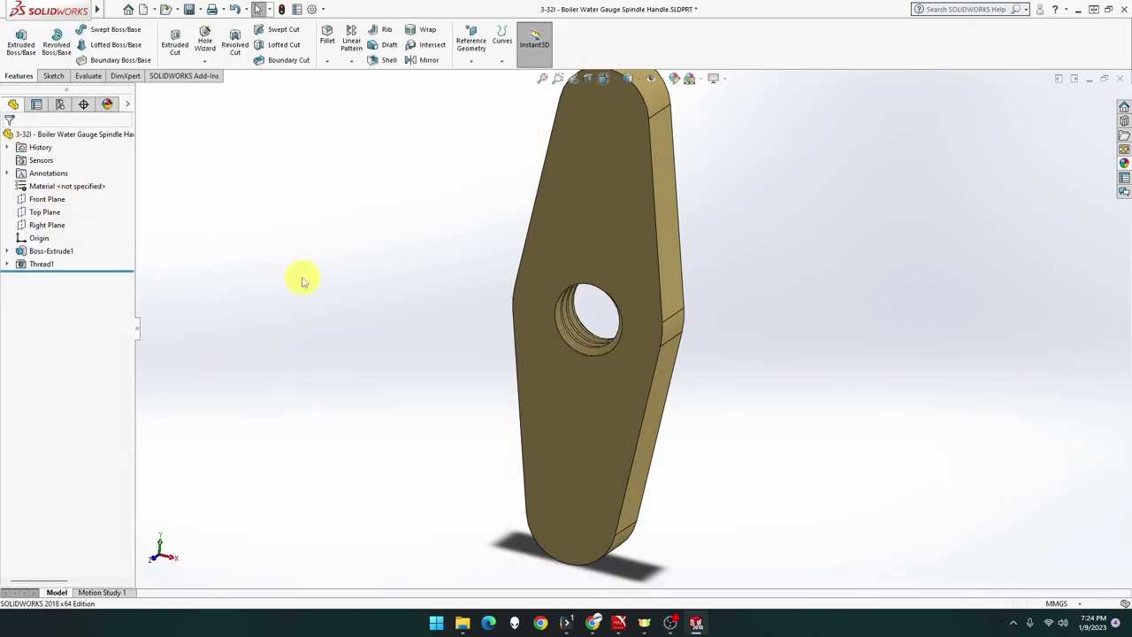
# Turn the view normal to the handle's front face and open a new sketch on it
pyautogui.scroll(-4, 557, 346)
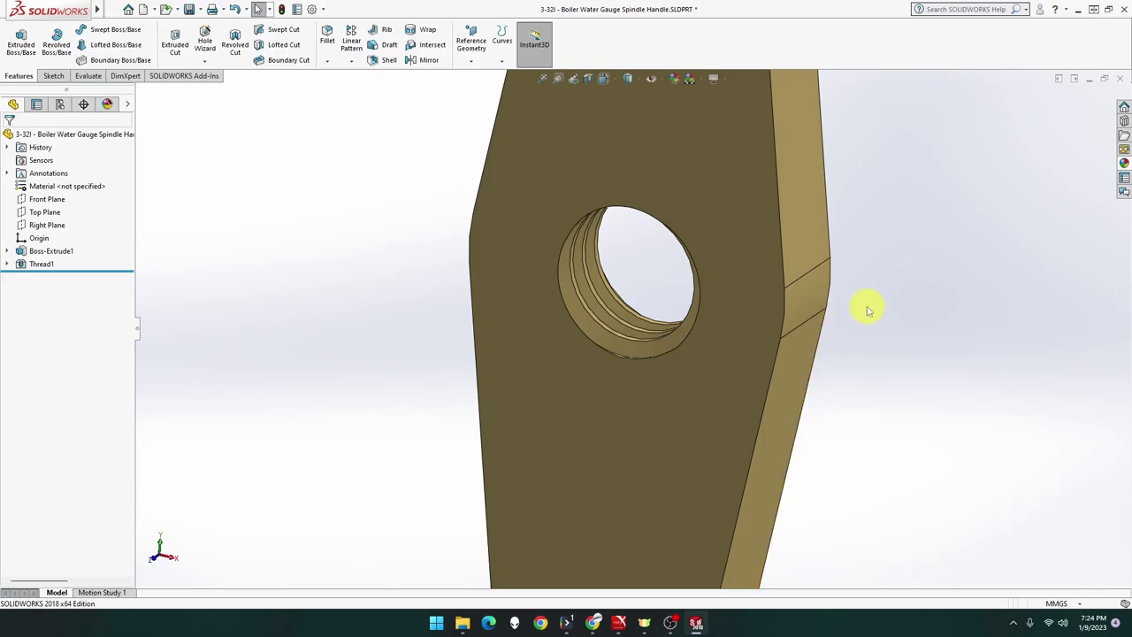
pyautogui.moveTo(889, 311)
pyautogui.mouseDown(button='middle')
pyautogui.moveTo(761, 316)
pyautogui.moveTo(874, 316)
pyautogui.mouseUp(button='middle')
pyautogui.press('f')
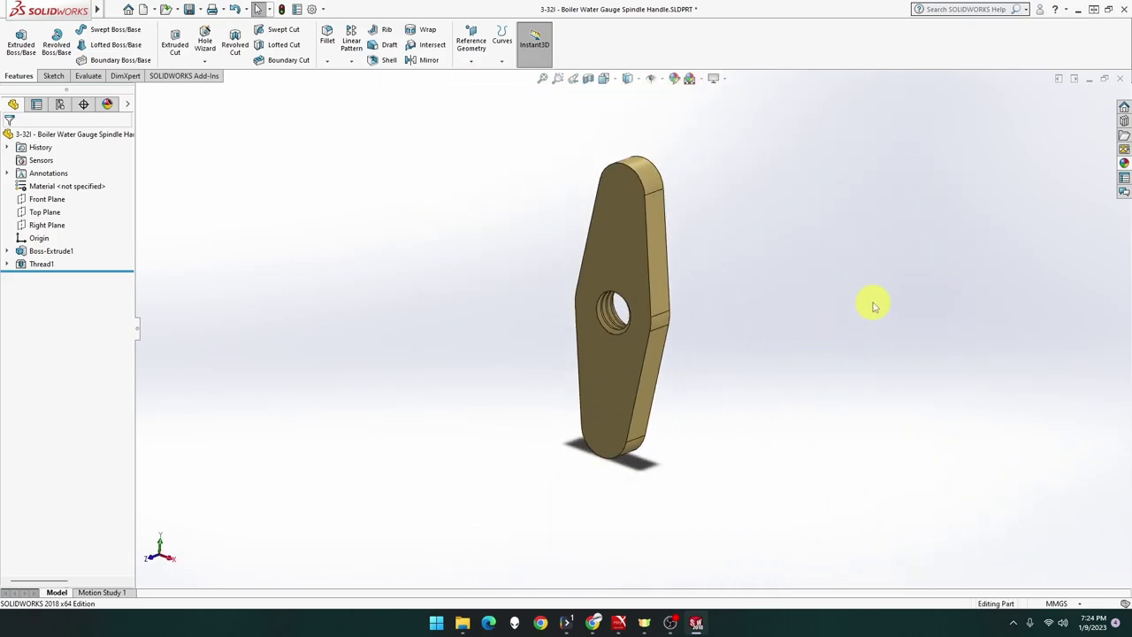
pyautogui.rightClick(612, 239)
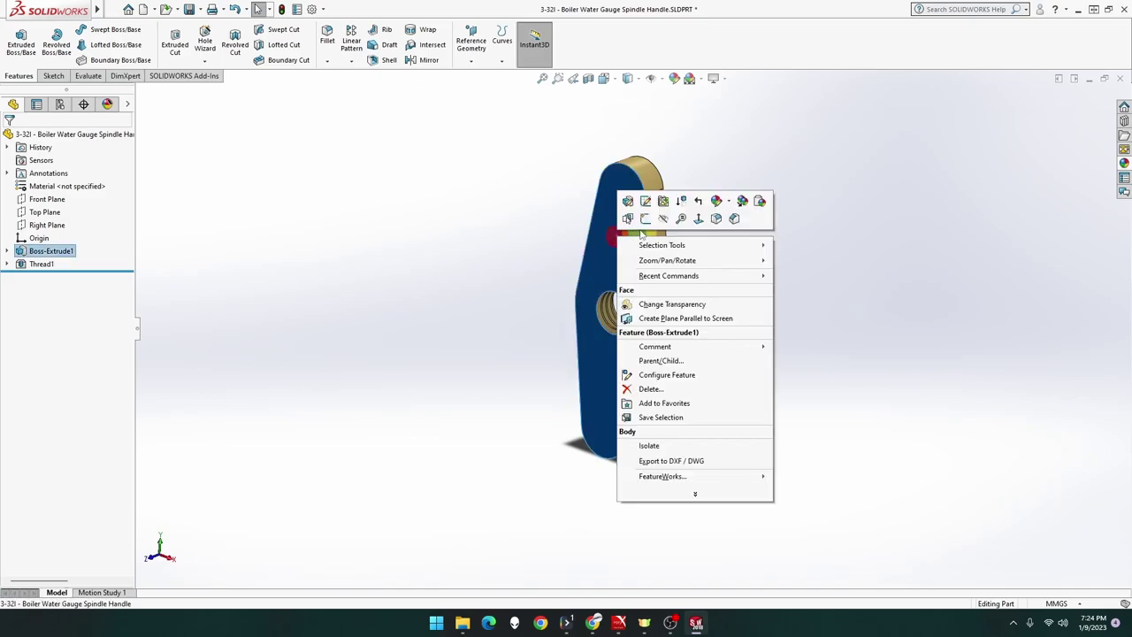
pyautogui.click(696, 219)
pyautogui.rightClick(620, 234)
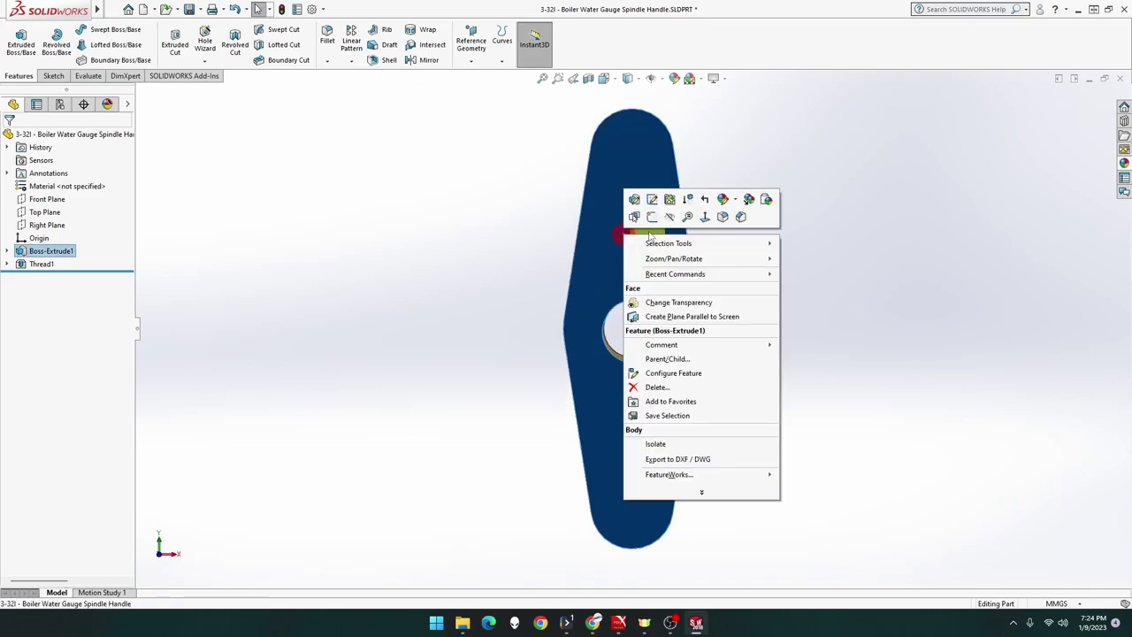
pyautogui.click(651, 217)
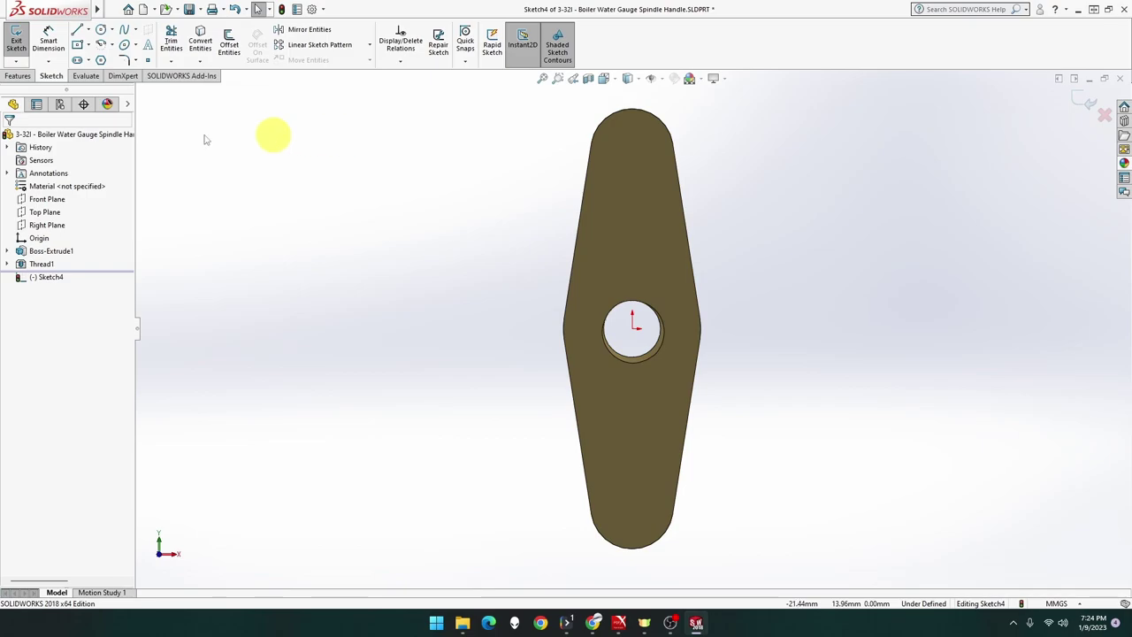
# Draw two small circles centred on the top and bottom end arcs
pyautogui.click(101, 30)
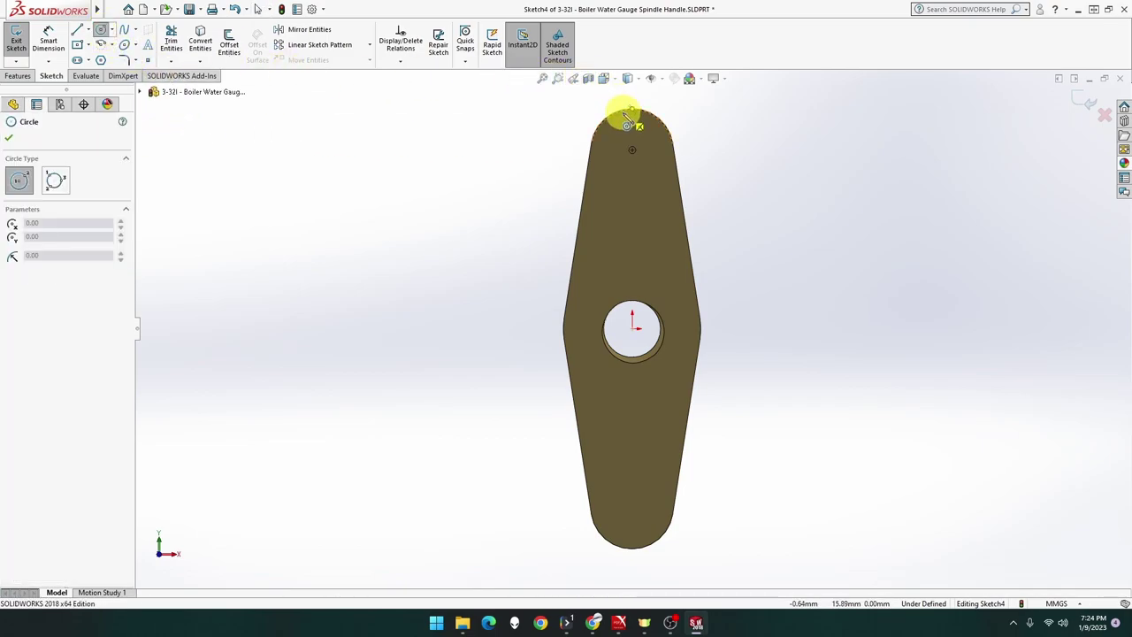
pyautogui.moveTo(631, 150); pyautogui.dragTo(646, 165)
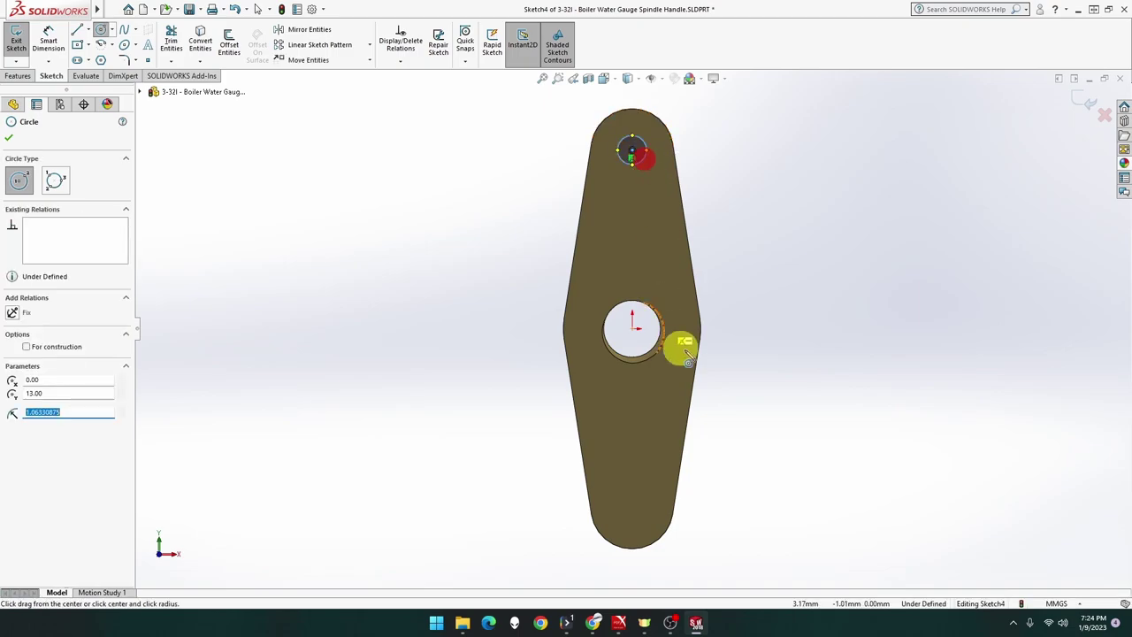
pyautogui.click(631, 507)
pyautogui.click(648, 521)
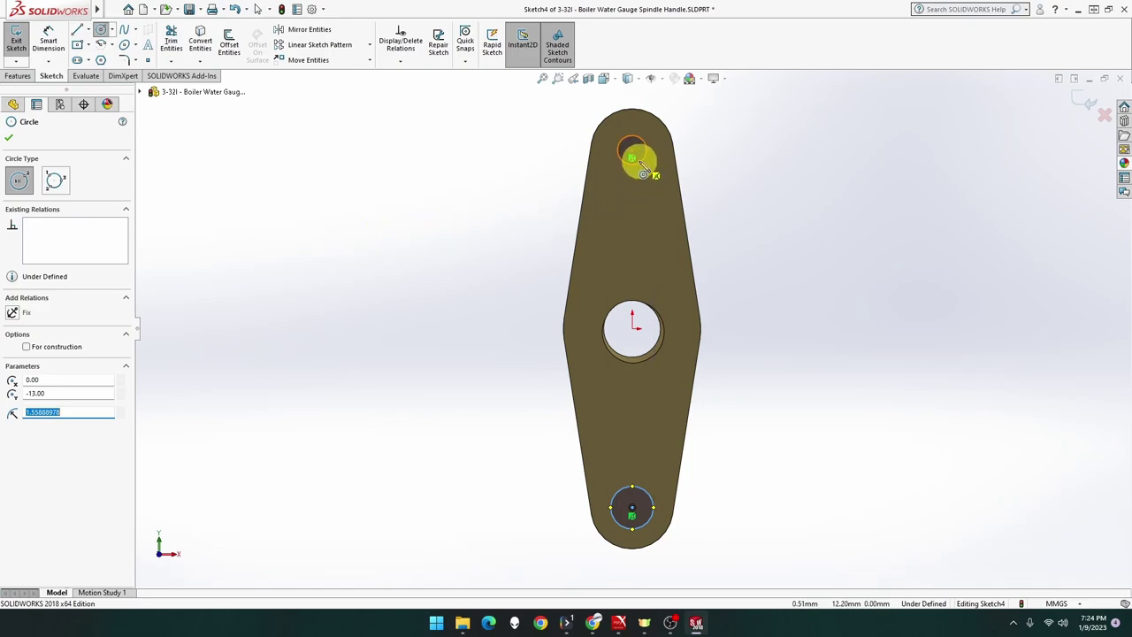
pyautogui.click(632, 150)
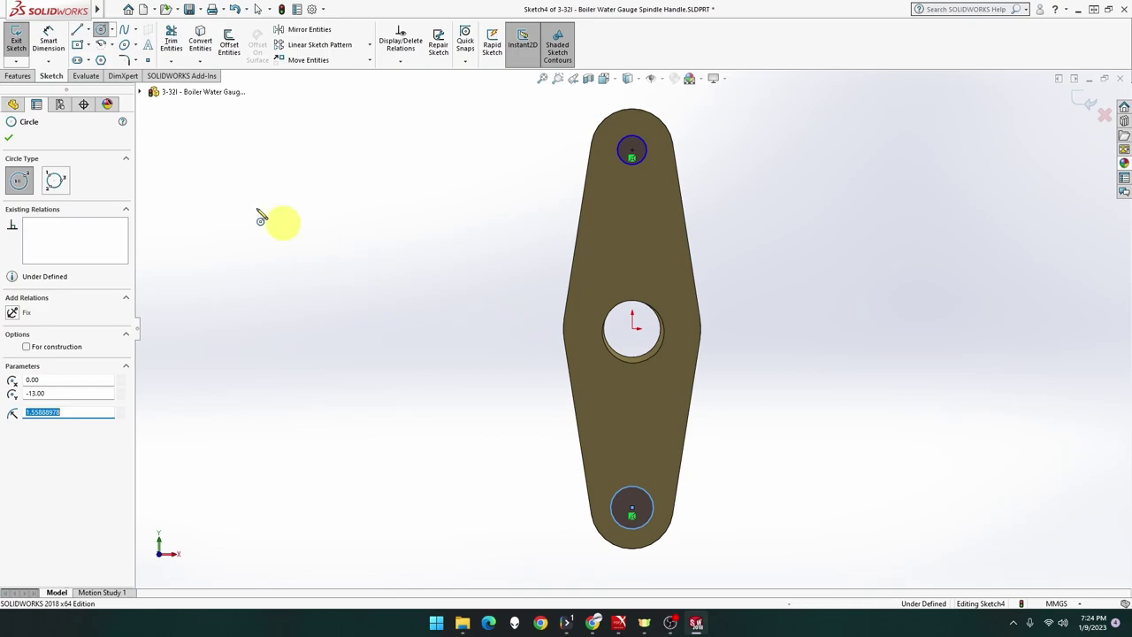
pyautogui.click(48, 51)
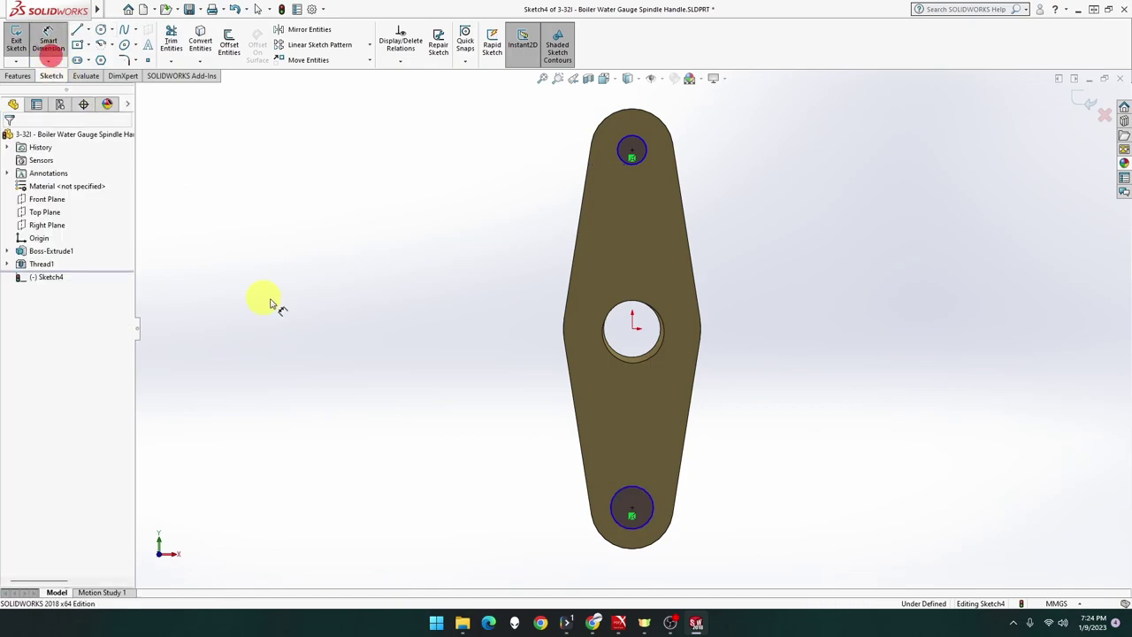
# Dimension the bottom and top end circles to Ø3 mm, fully defining Sketch4
pyautogui.click(648, 498)
pyautogui.click(771, 471)
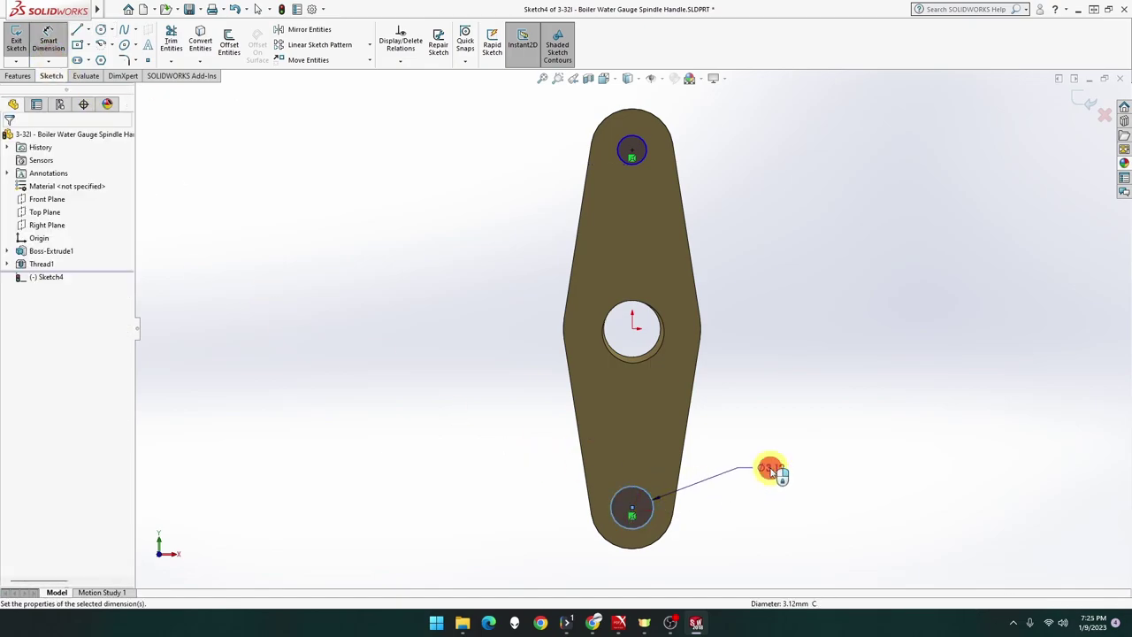
pyautogui.write('3.00mm')
pyautogui.press('Return')
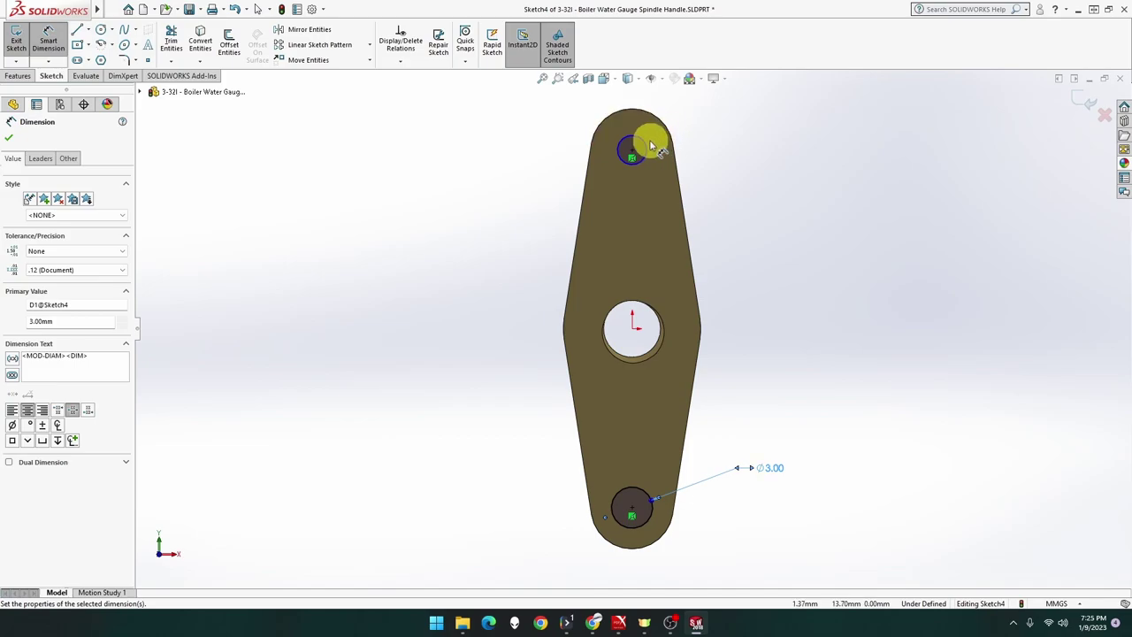
pyautogui.click(646, 140)
pyautogui.click(732, 120)
pyautogui.press('Return')
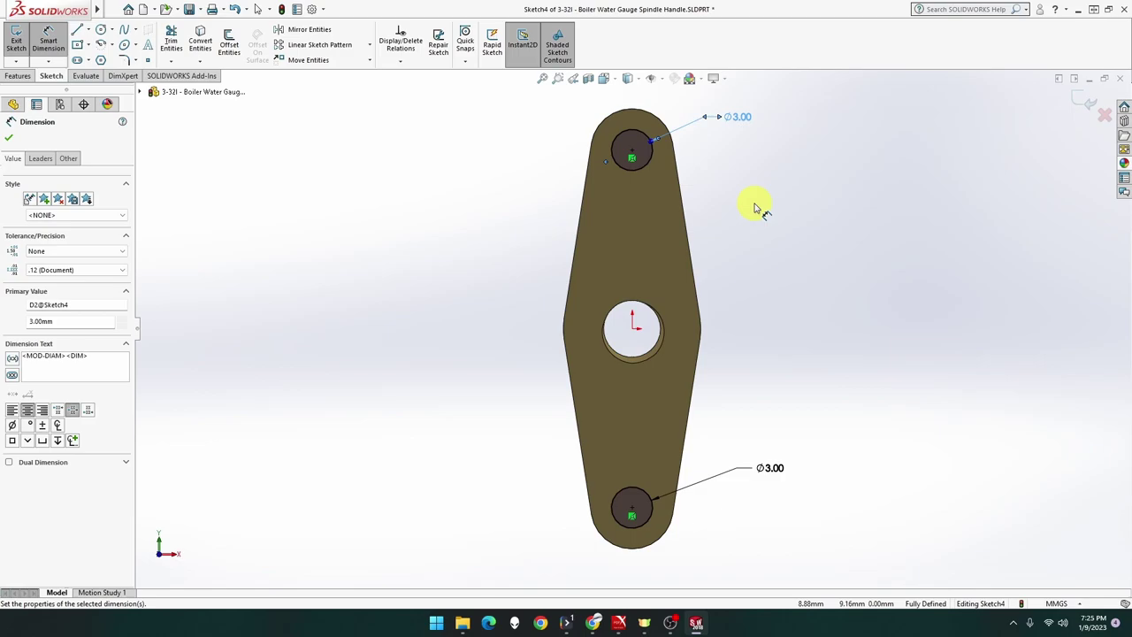
pyautogui.moveTo(756, 210); pyautogui.dragTo(493, 171, button='middle')
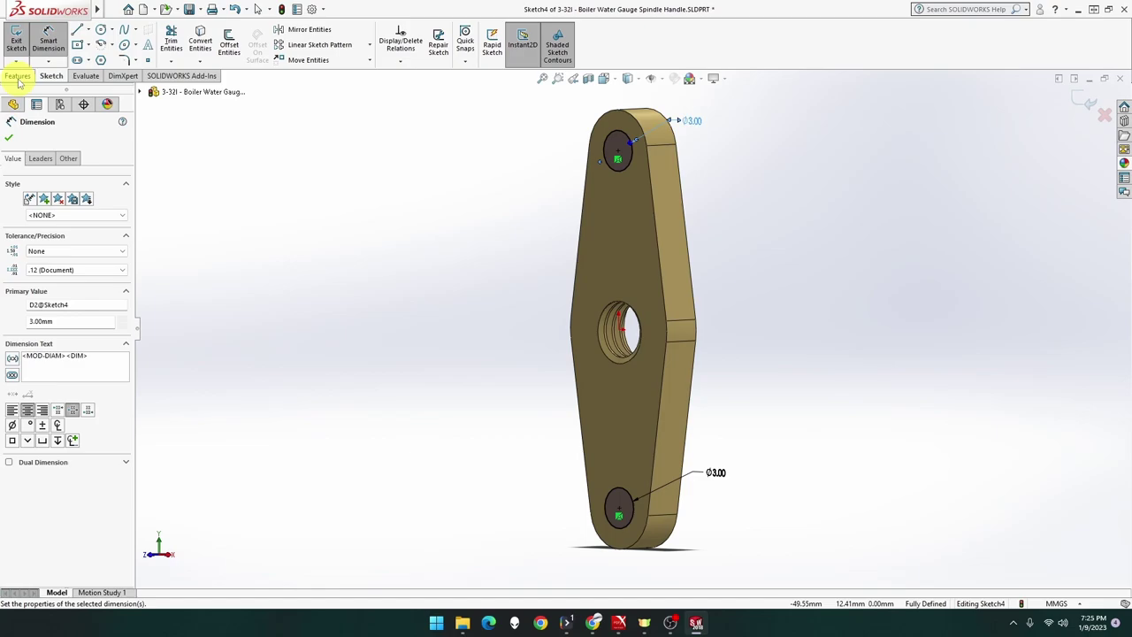
# Extrude the two Ø3 circles 5.5 mm blind into pins and inspect the result
pyautogui.click(18, 78)
pyautogui.click(20, 43)
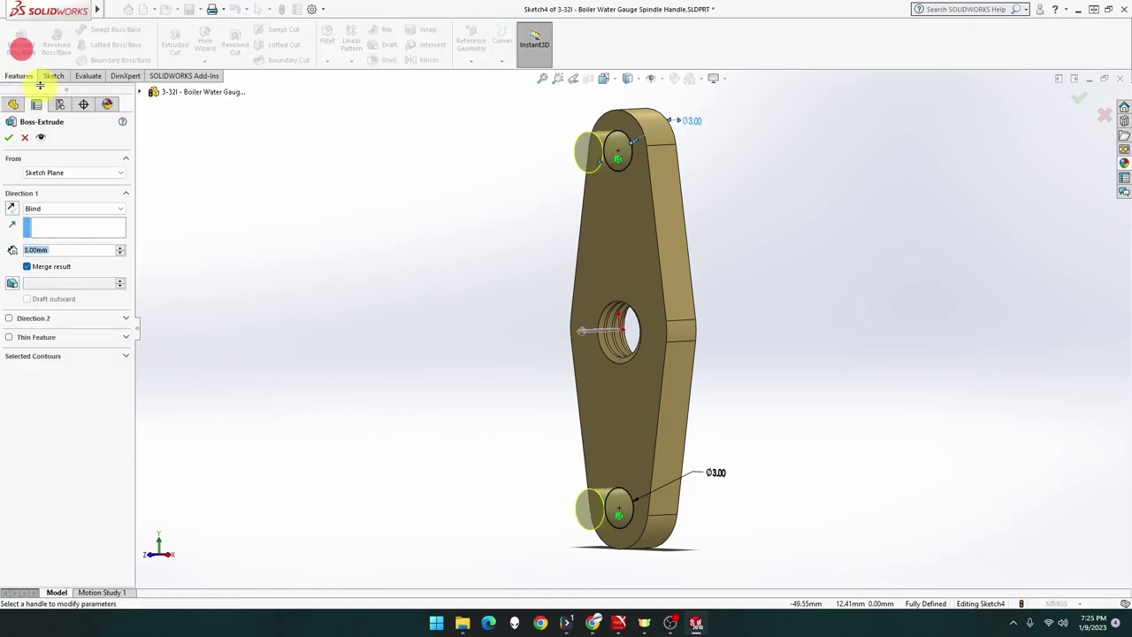
pyautogui.write('5.5')
pyautogui.press('Return')
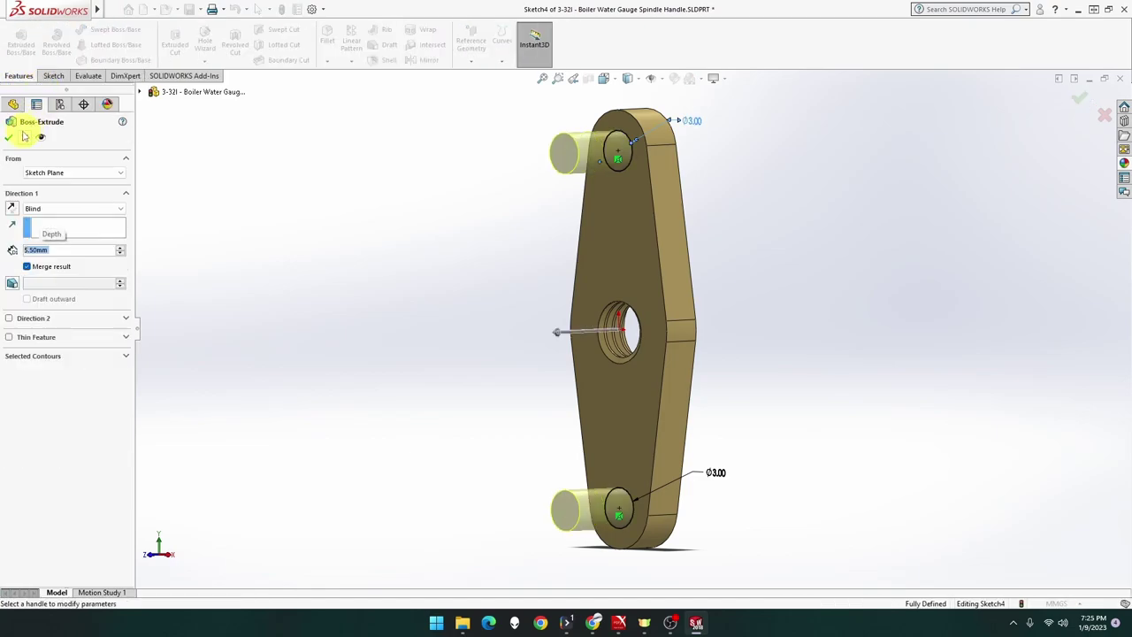
pyautogui.click(10, 137)
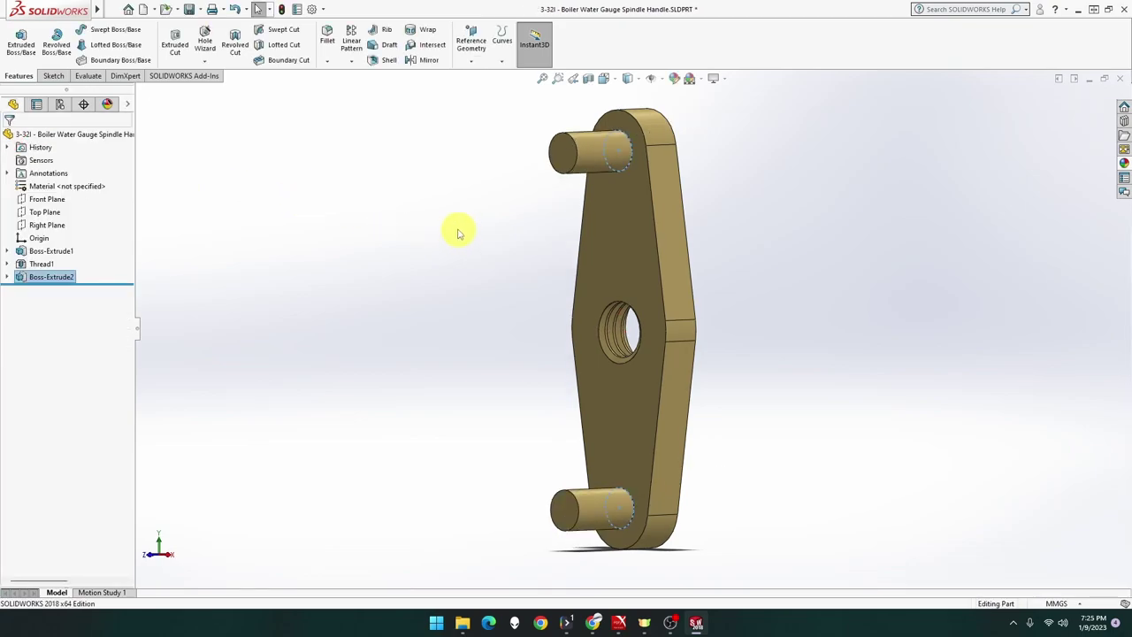
pyautogui.moveTo(458, 232); pyautogui.dragTo(486, 217, button='middle')
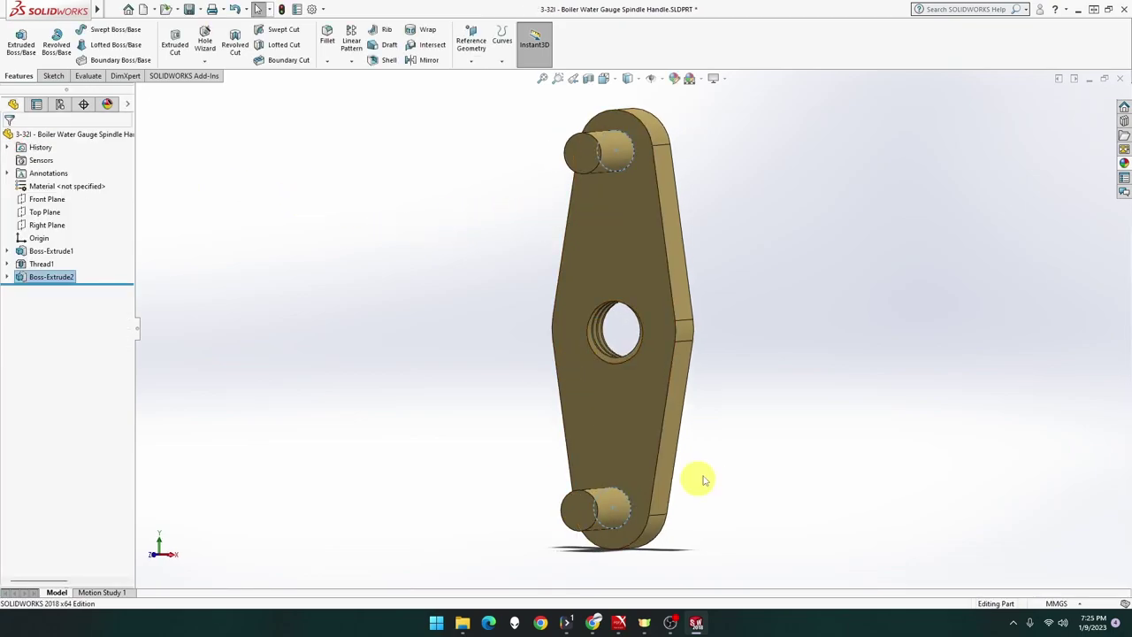
pyautogui.click(736, 461)
pyautogui.scroll(-3, 685, 385)
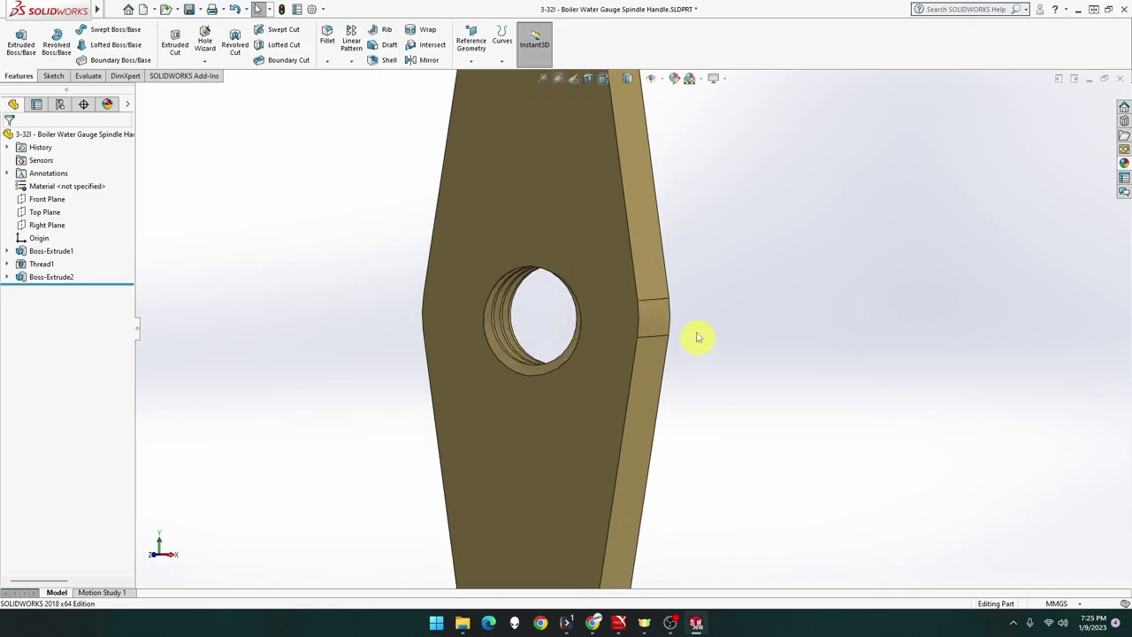
pyautogui.scroll(3, 693, 333)
pyautogui.scroll(-3, 657, 220)
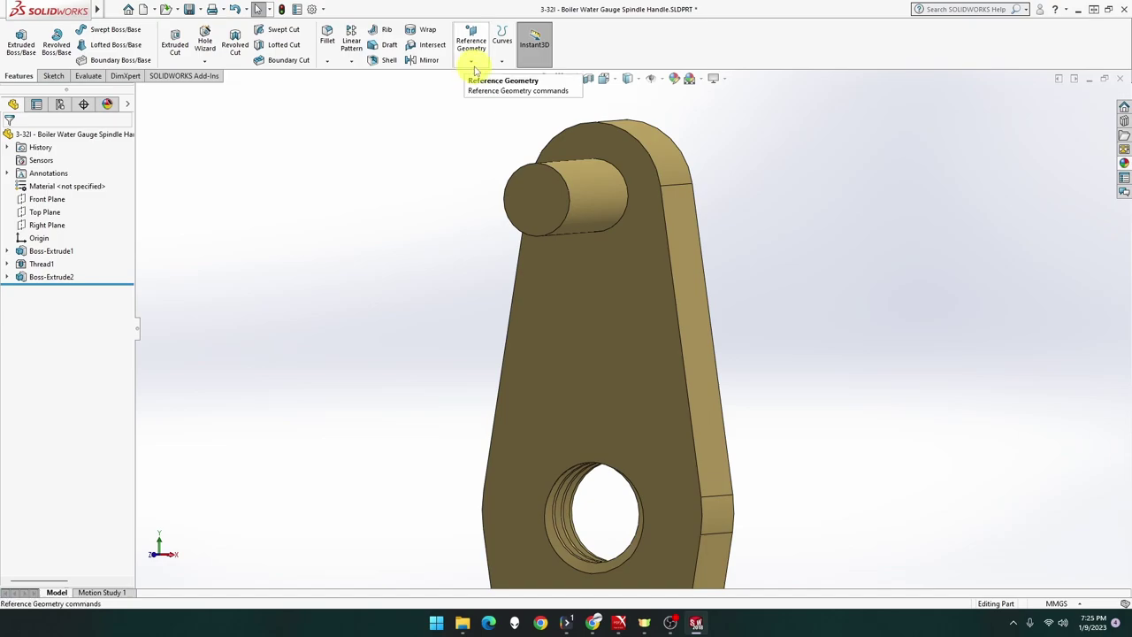
pyautogui.click(471, 67)
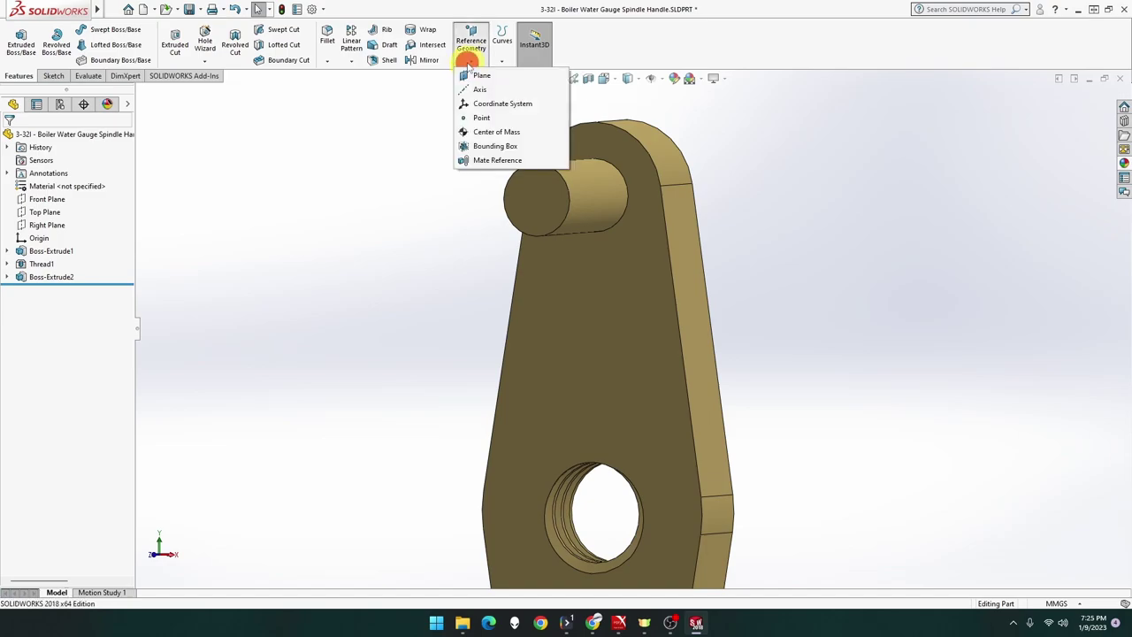
pyautogui.click(477, 75)
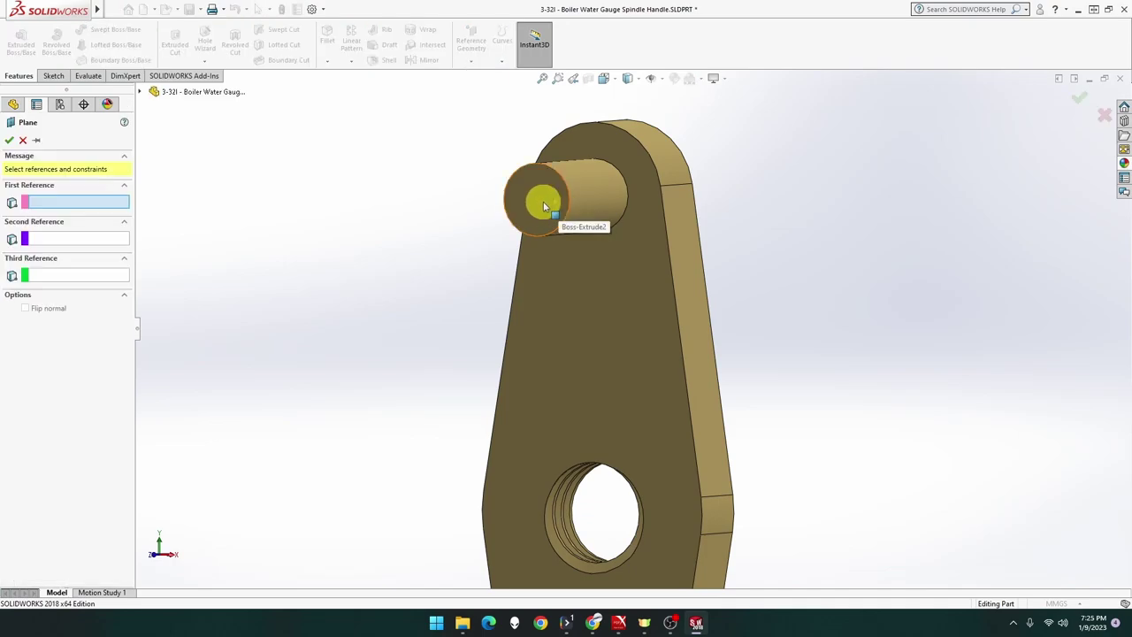
pyautogui.click(548, 205)
pyautogui.click(573, 207)
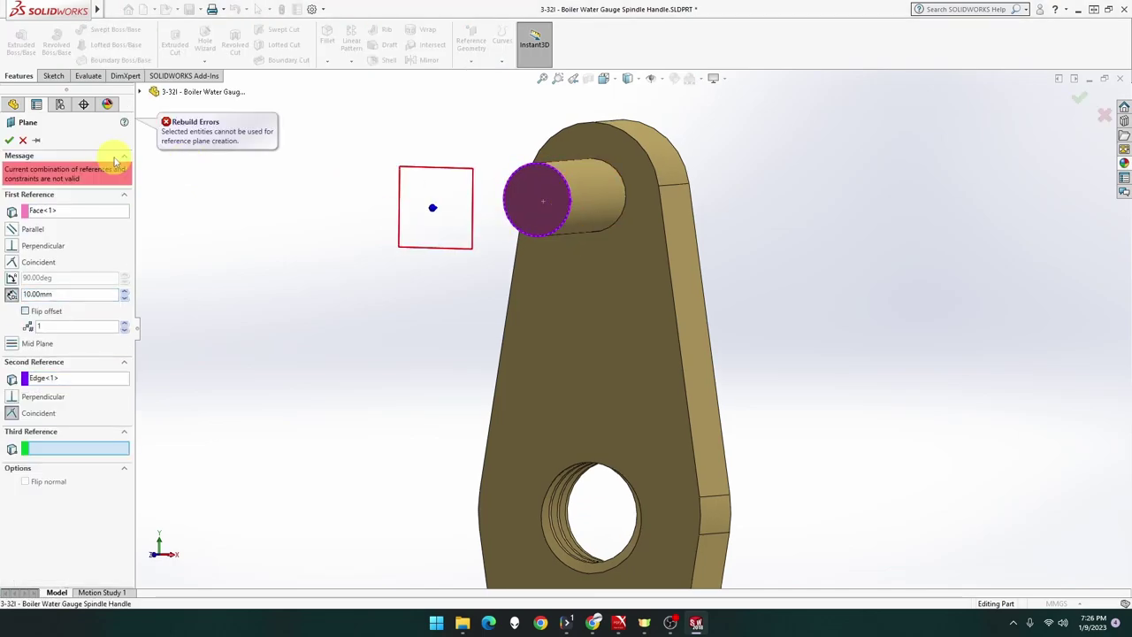
pyautogui.click(24, 140)
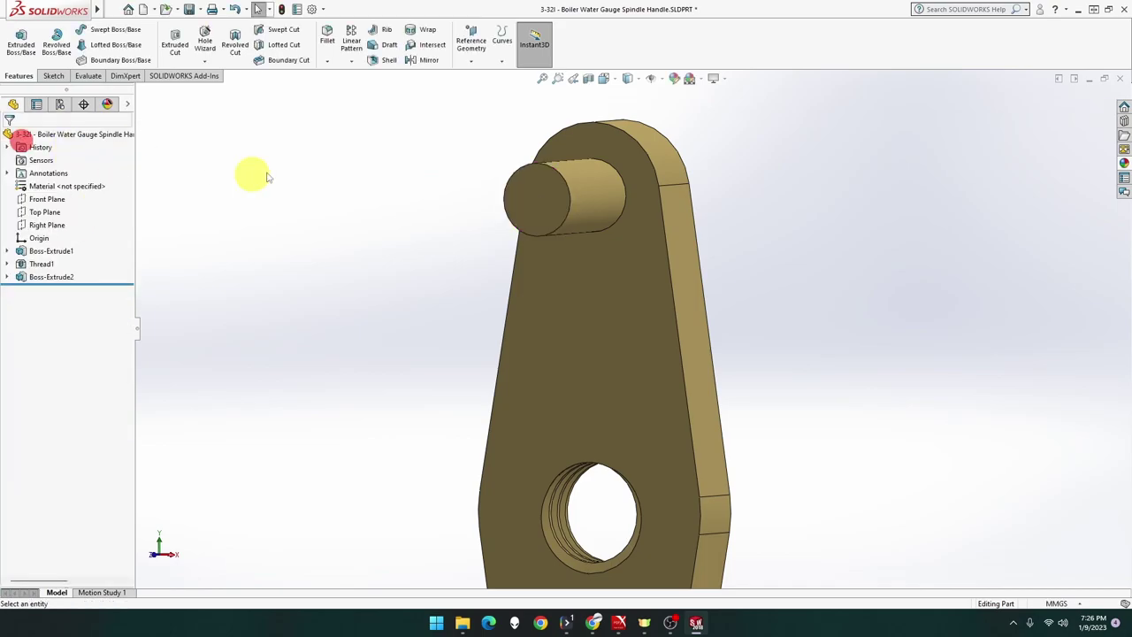
pyautogui.moveTo(398, 186)
pyautogui.mouseDown(button='middle')
pyautogui.moveTo(371, 179)
pyautogui.moveTo(382, 191)
pyautogui.mouseUp(button='middle')
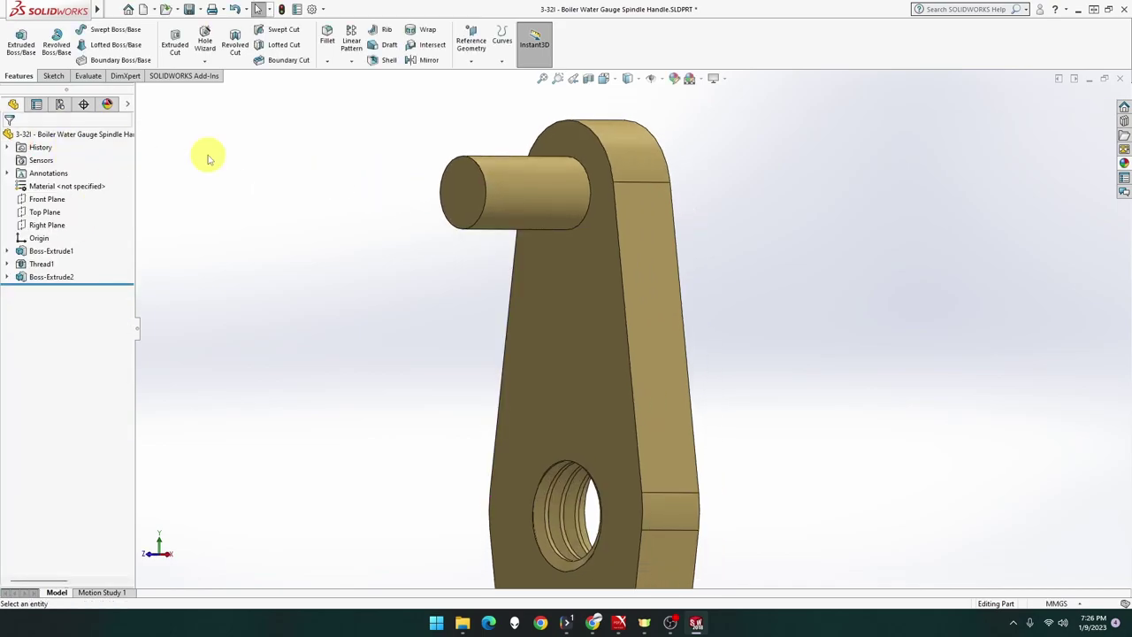
pyautogui.click(475, 61)
pyautogui.click(480, 76)
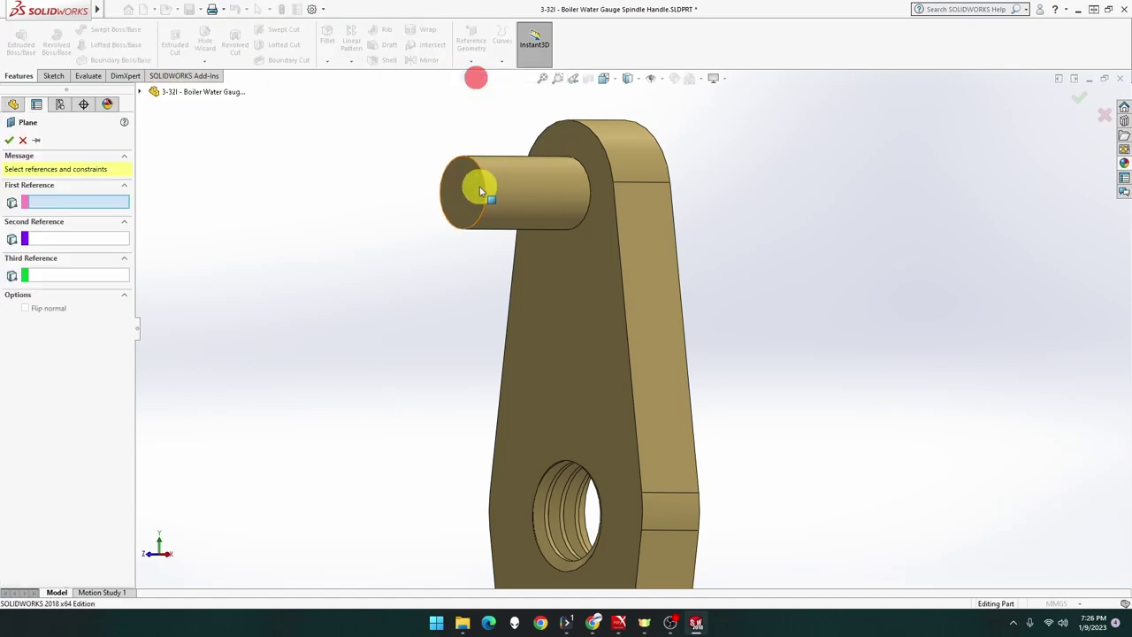
pyautogui.click(464, 201)
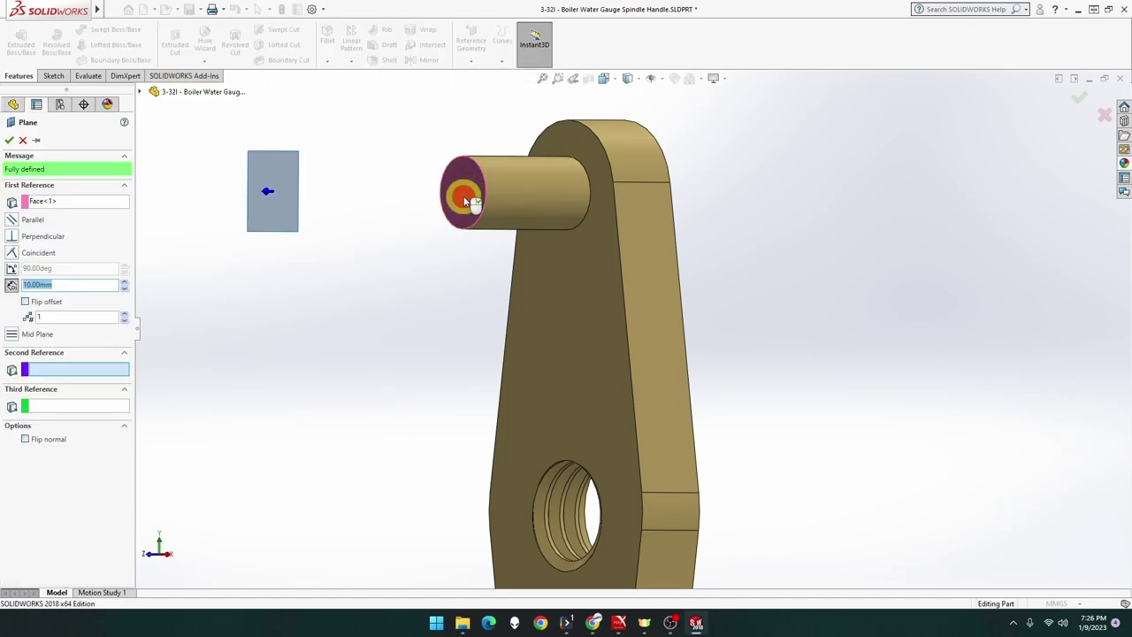
pyautogui.click(645, 228)
pyautogui.moveTo(654, 235); pyautogui.dragTo(686, 234, button='middle')
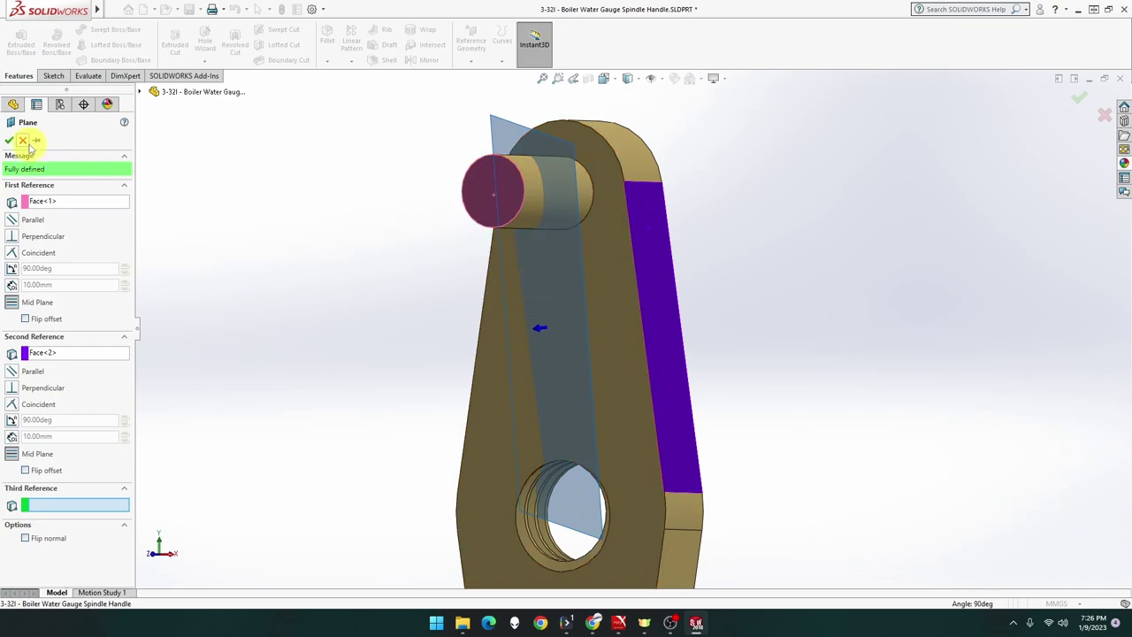
pyautogui.click(25, 141)
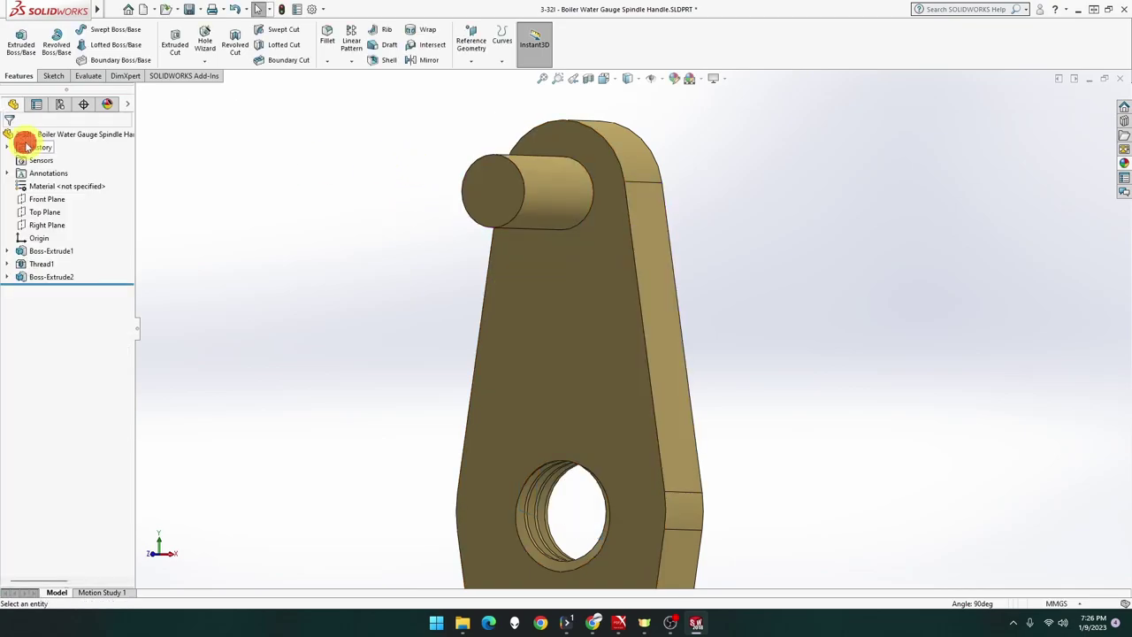
# Start and abandon a sketch on the Front Plane, then view the part normal to it
pyautogui.rightClick(52, 201)
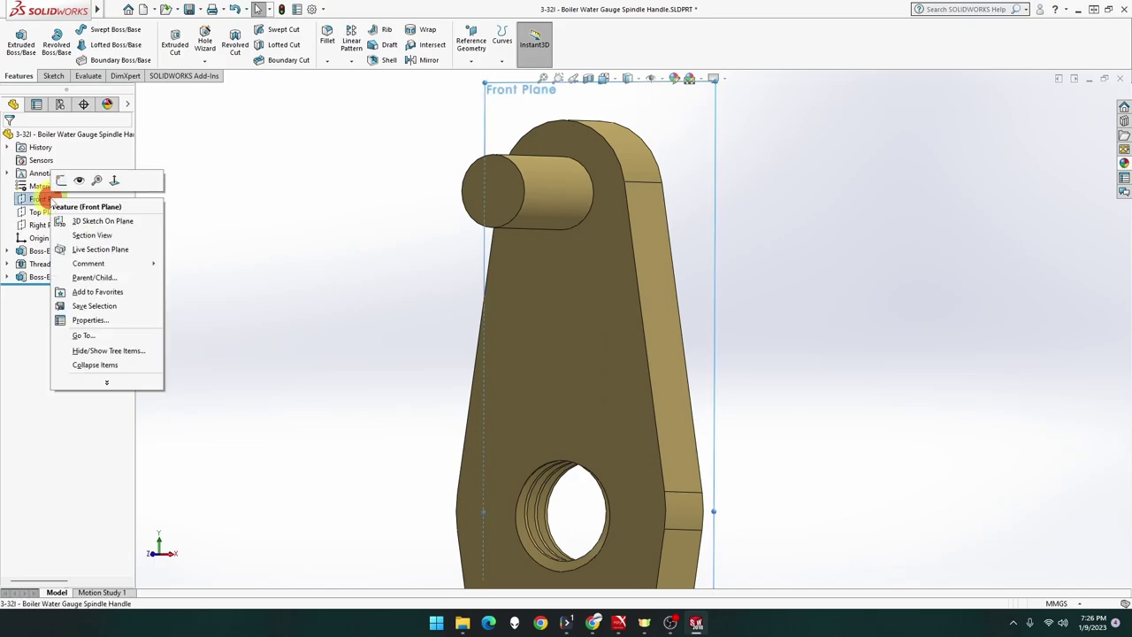
pyautogui.click(68, 182)
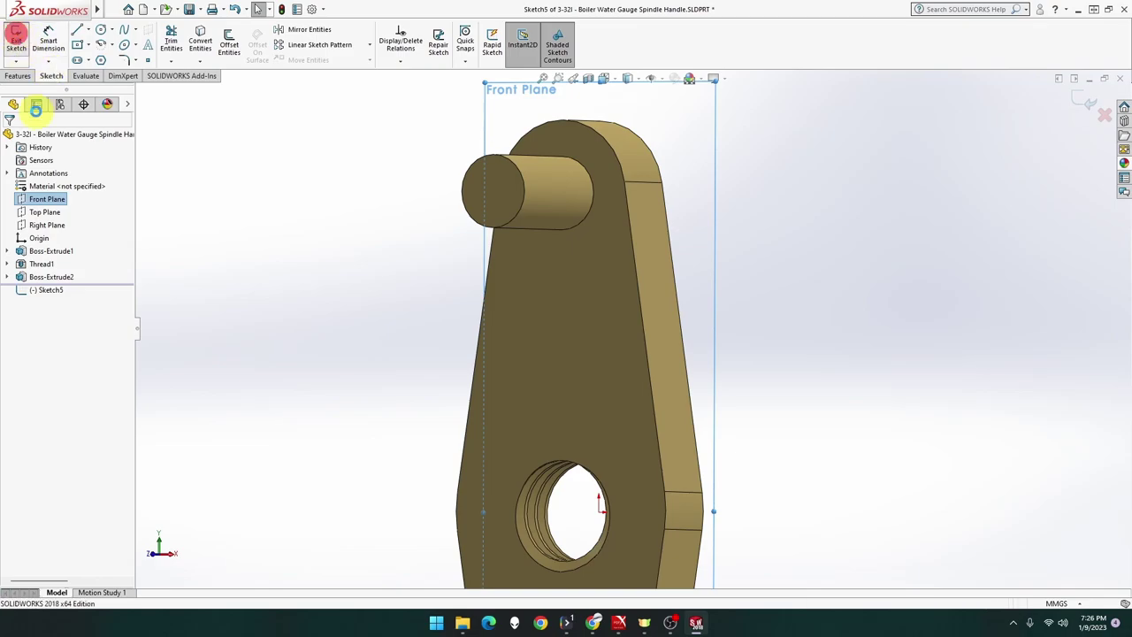
pyautogui.click(16, 40)
pyautogui.rightClick(48, 203)
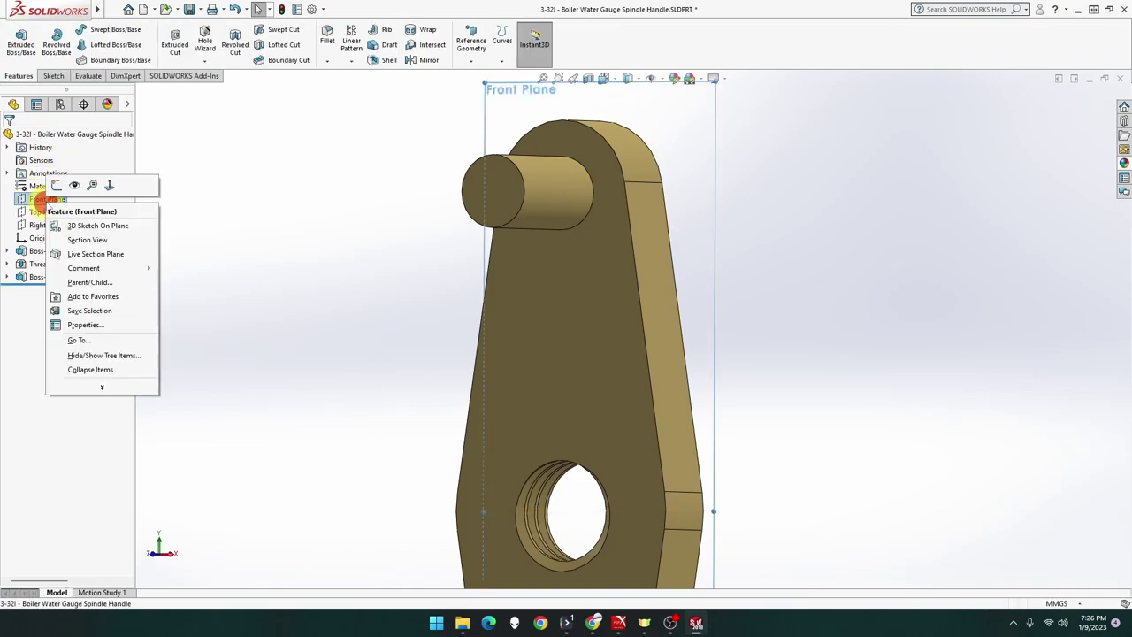
pyautogui.click(107, 185)
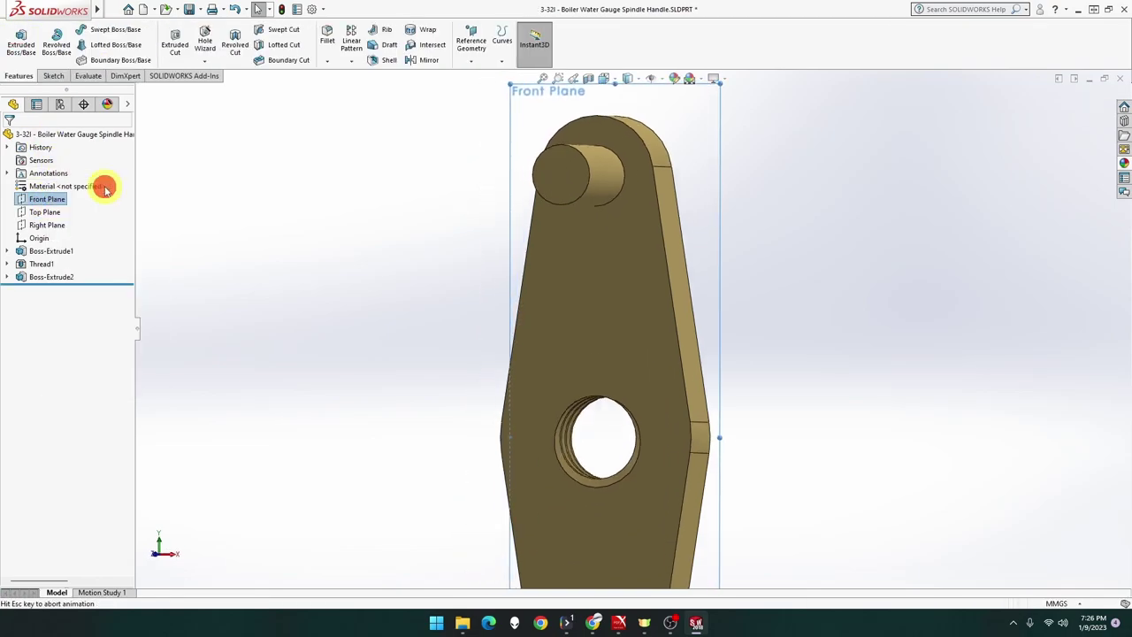
# Look side-on at the Right Plane, zoom on the upper pin, and sketch on it
pyautogui.rightClick(49, 229)
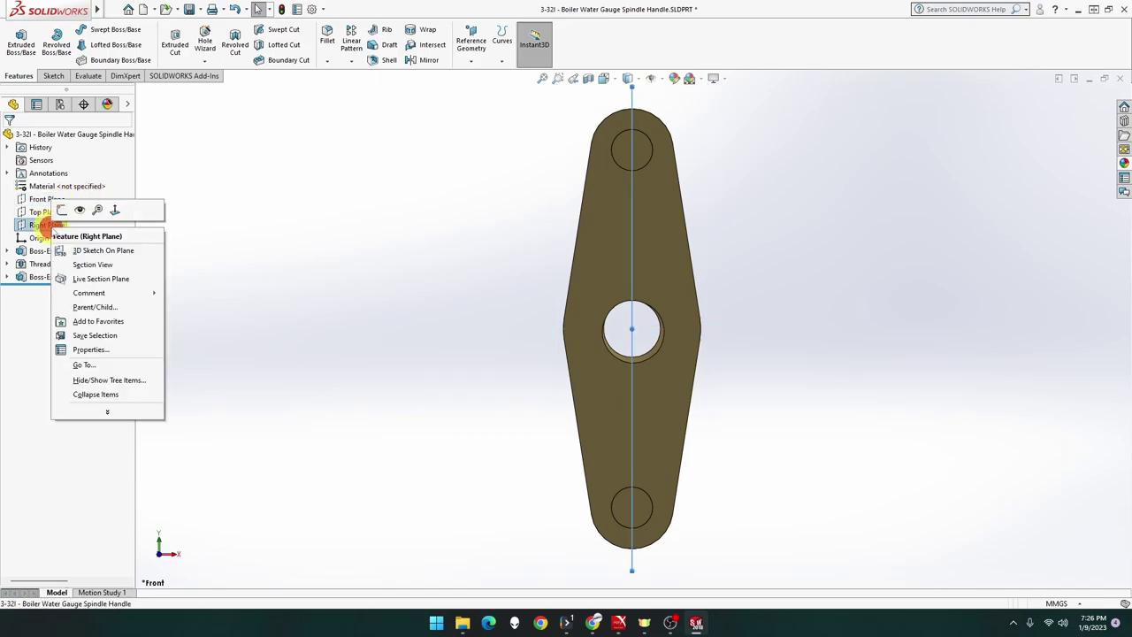
pyautogui.click(119, 210)
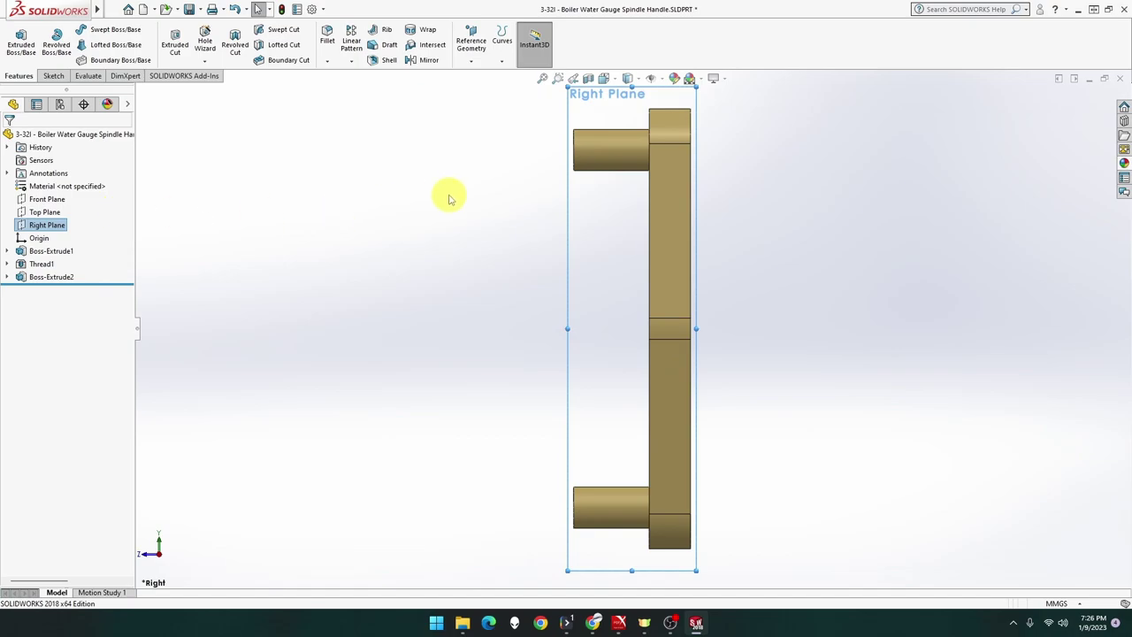
pyautogui.scroll(-3, 577, 175)
pyautogui.scroll(-2, 574, 180)
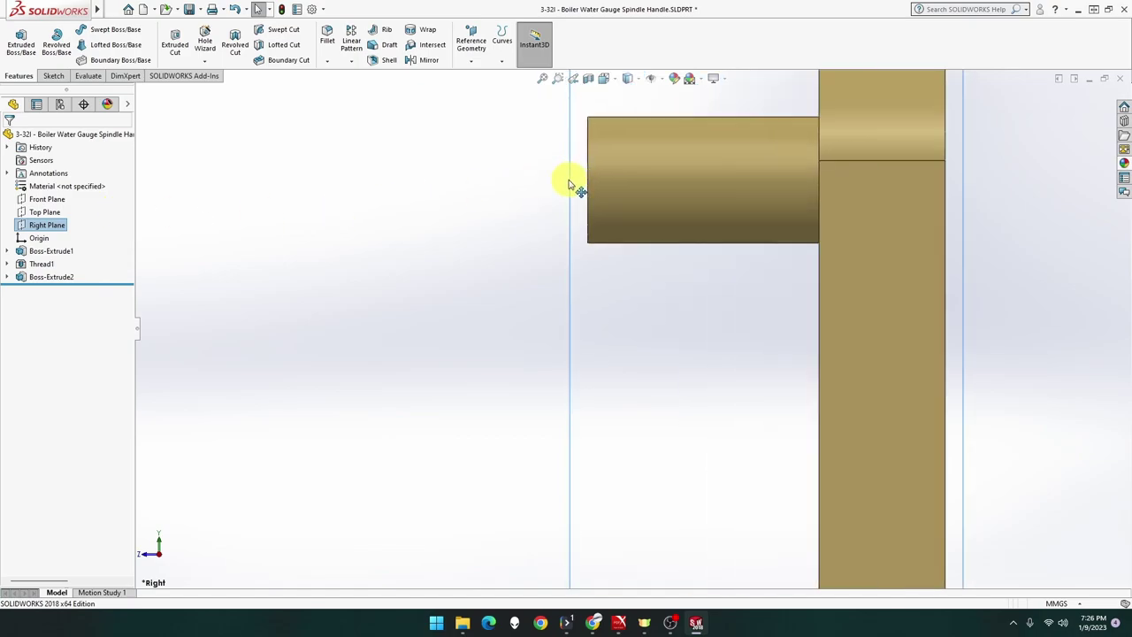
pyautogui.rightClick(569, 183)
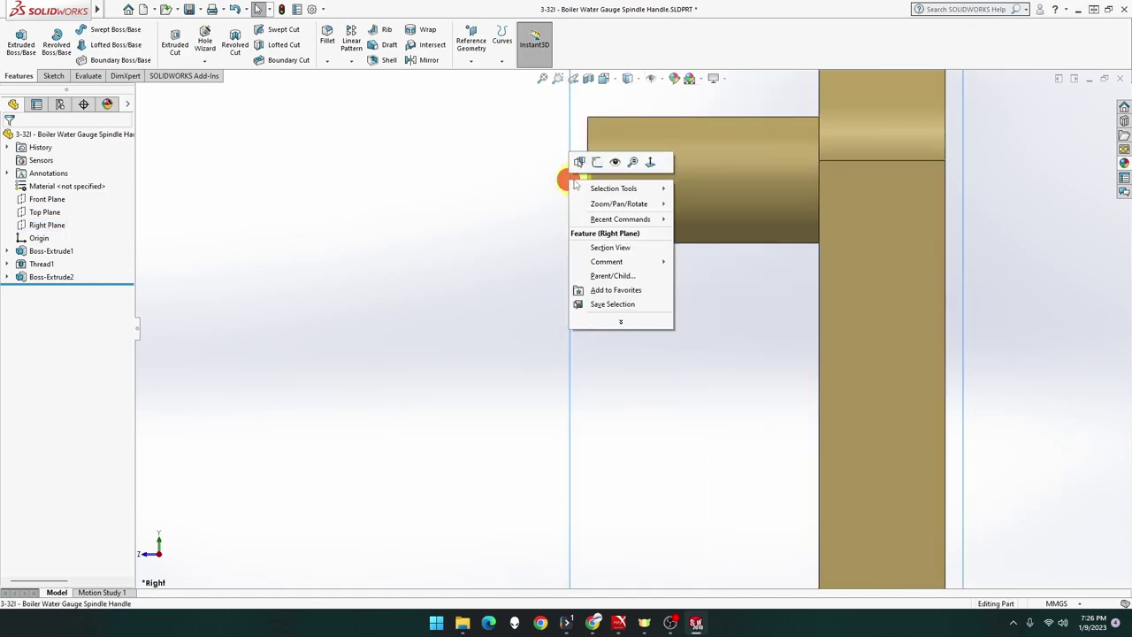
pyautogui.rightClick(53, 228)
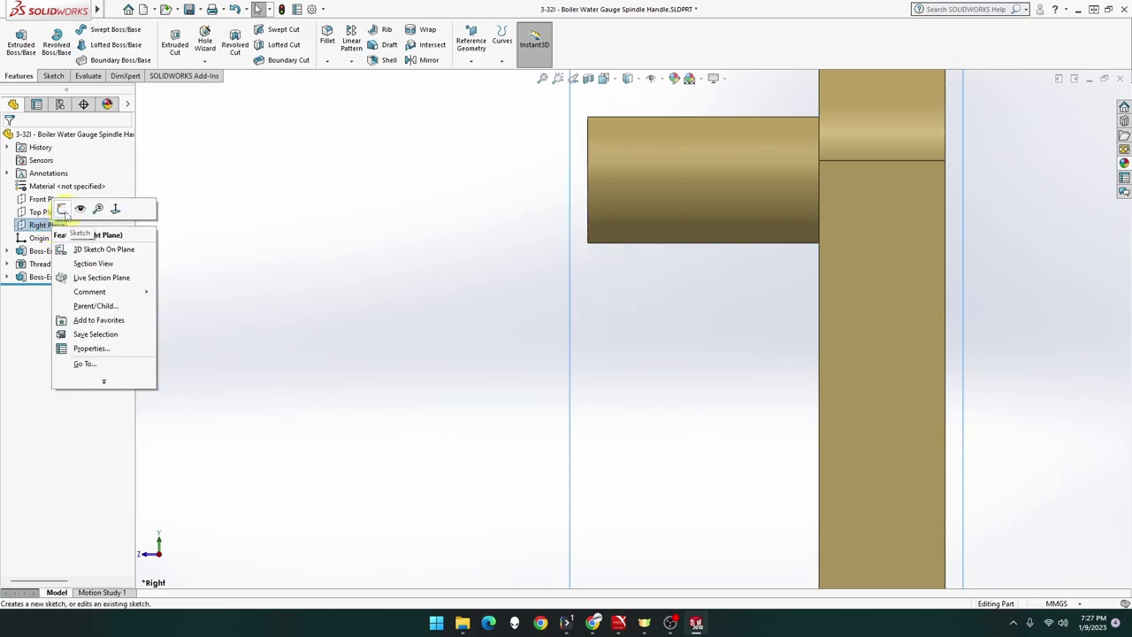
pyautogui.click(65, 210)
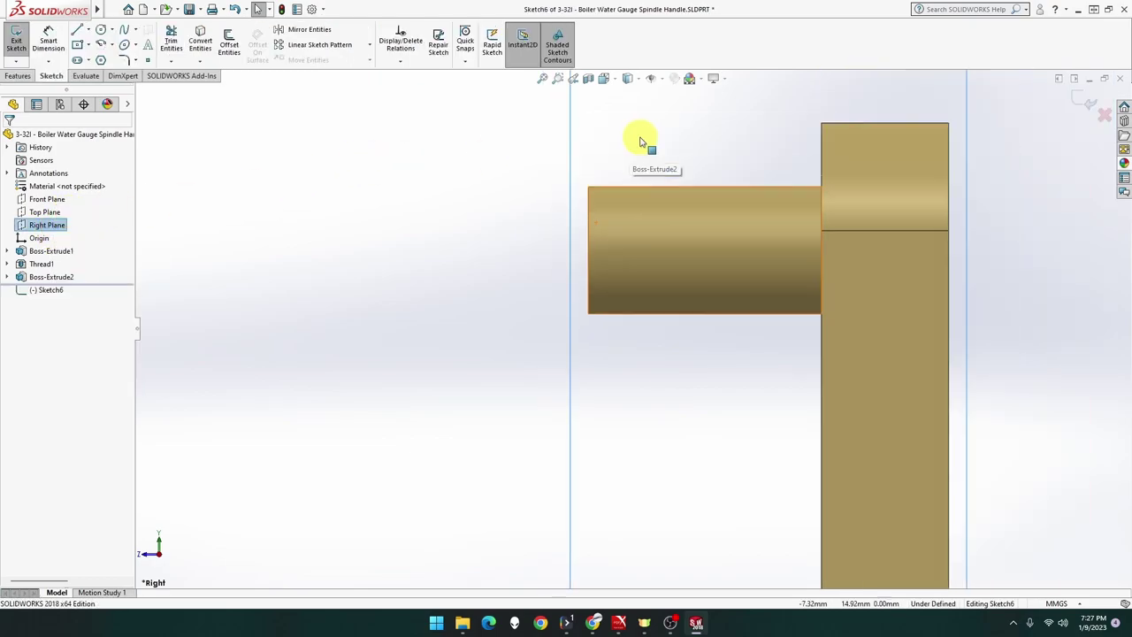
# Draw a centerpoint quarter arc at the pin end, coincident with the pin's top corner
pyautogui.click(101, 45)
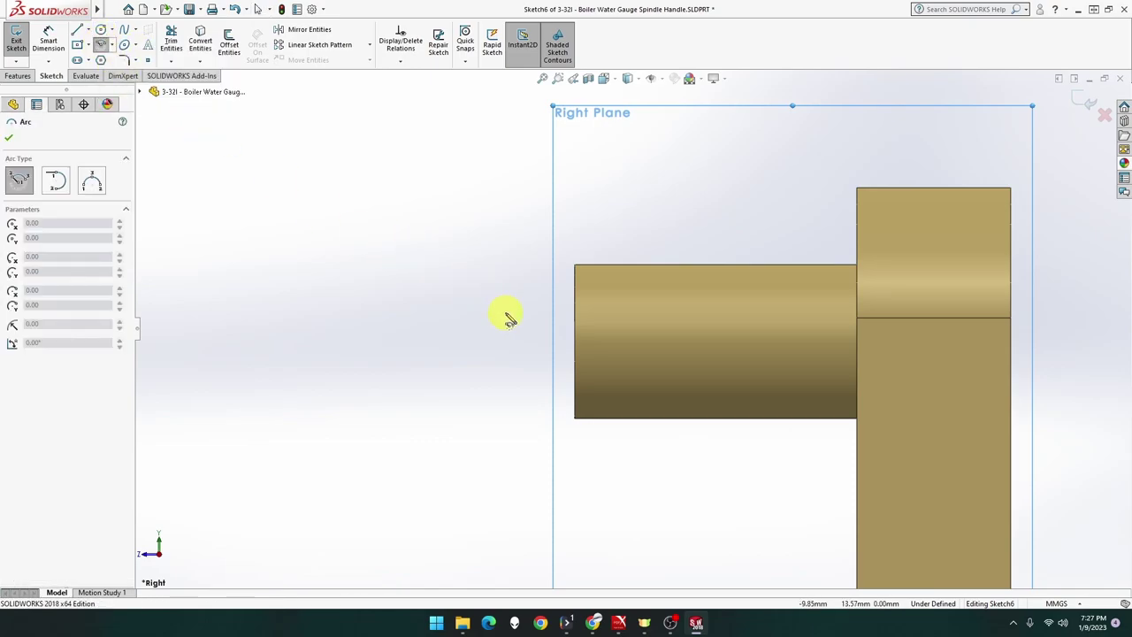
pyautogui.click(575, 342)
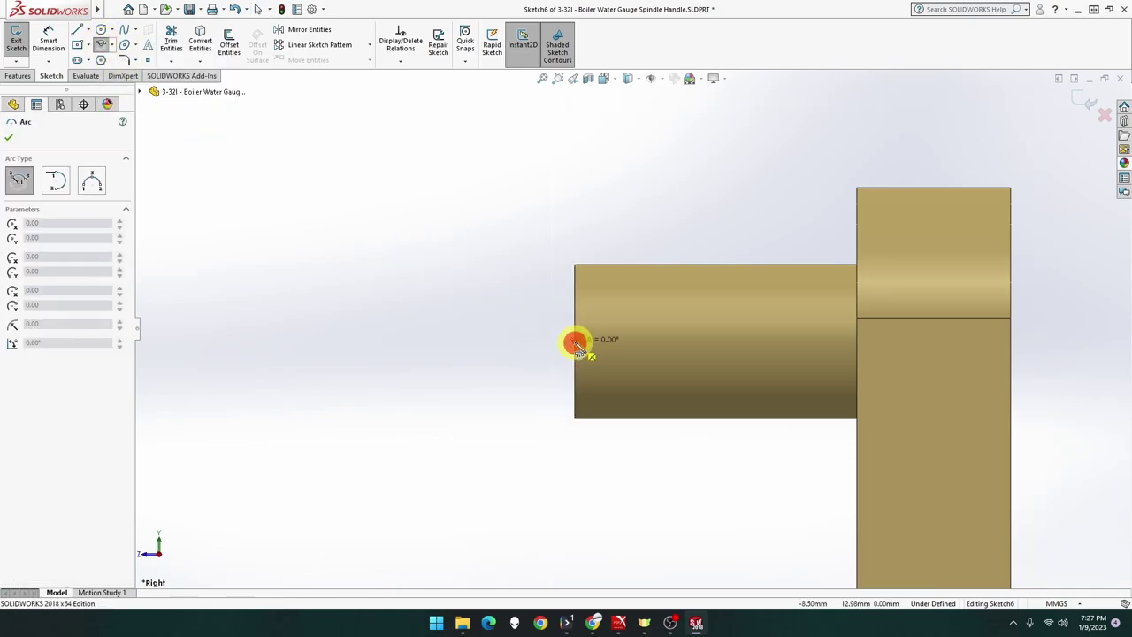
pyautogui.click(574, 265)
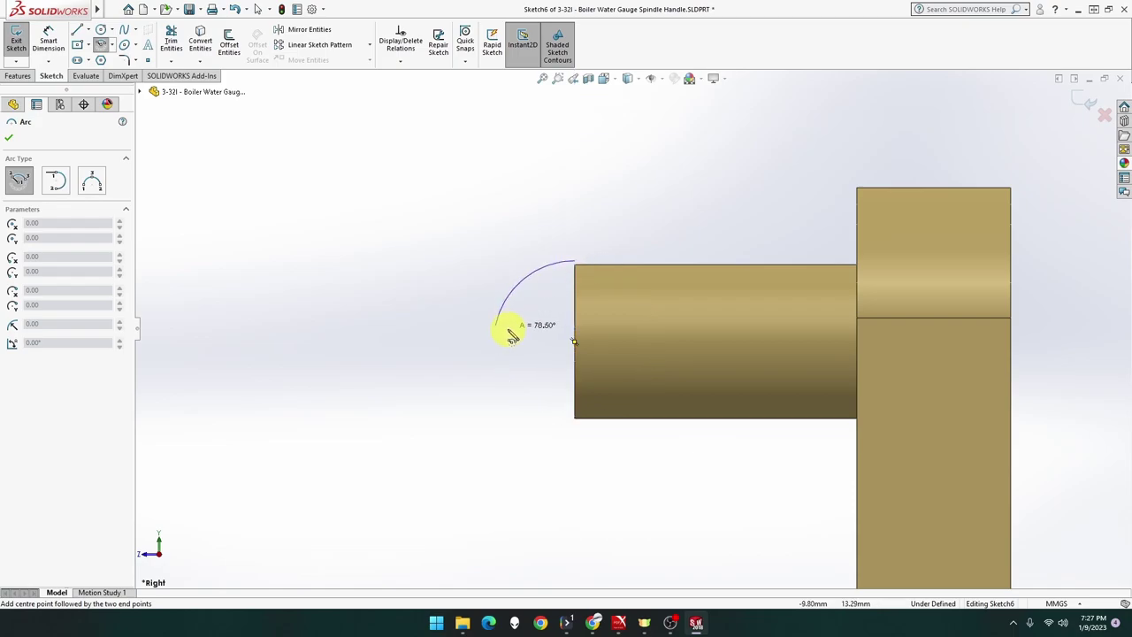
pyautogui.click(504, 343)
pyautogui.press('Escape')
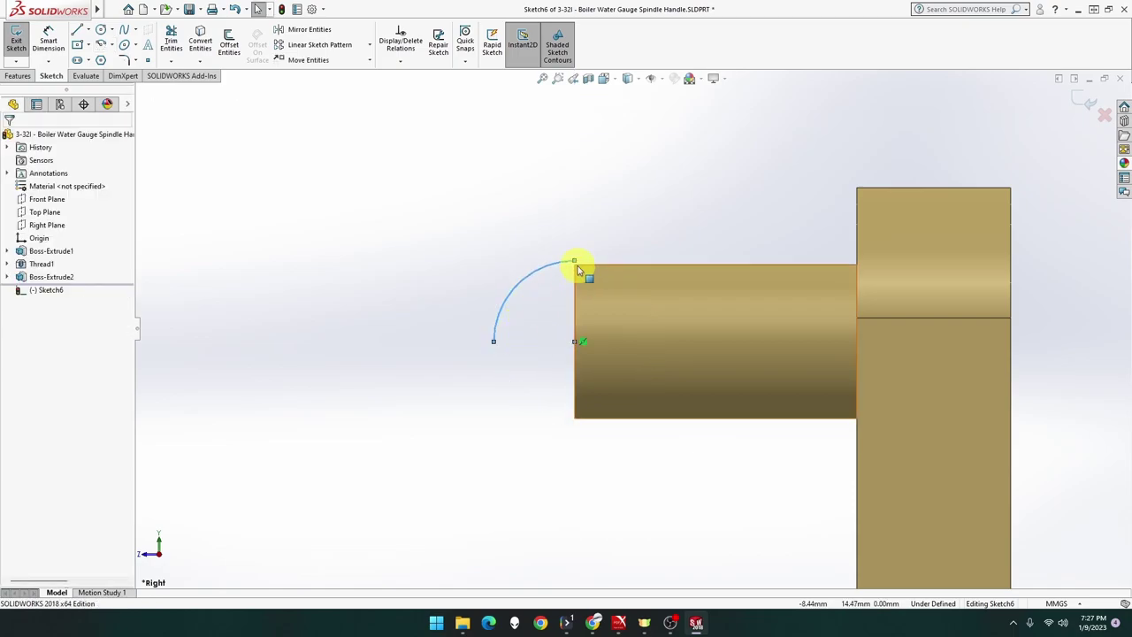
pyautogui.click(576, 262)
pyautogui.keyDown('ctrl'); pyautogui.click(579, 267); pyautogui.keyUp('ctrl')
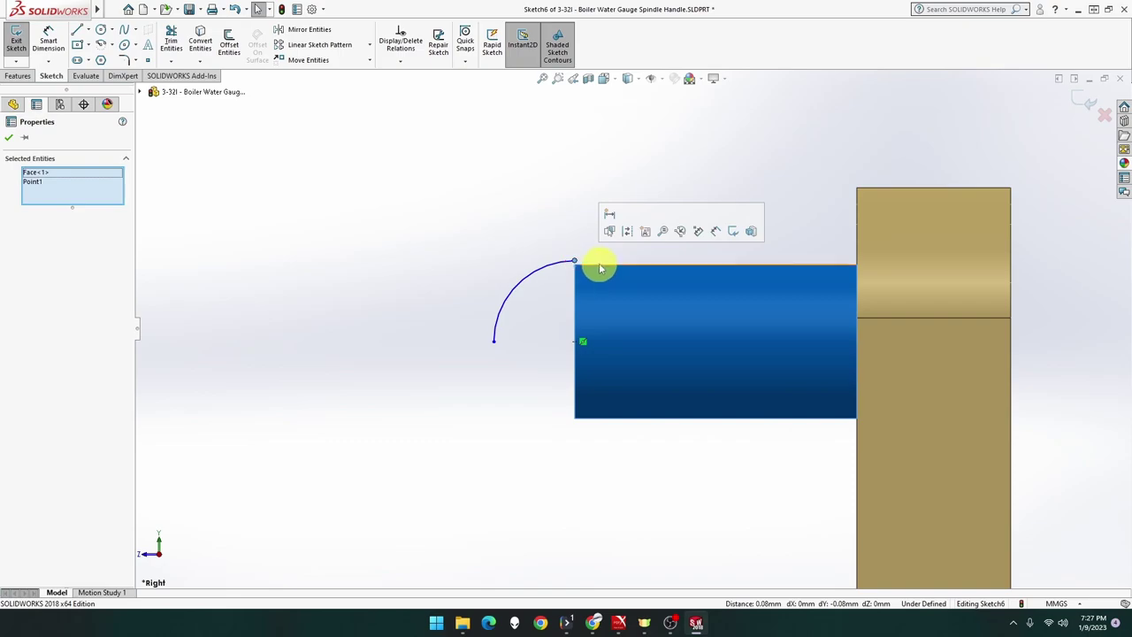
pyautogui.click(597, 257)
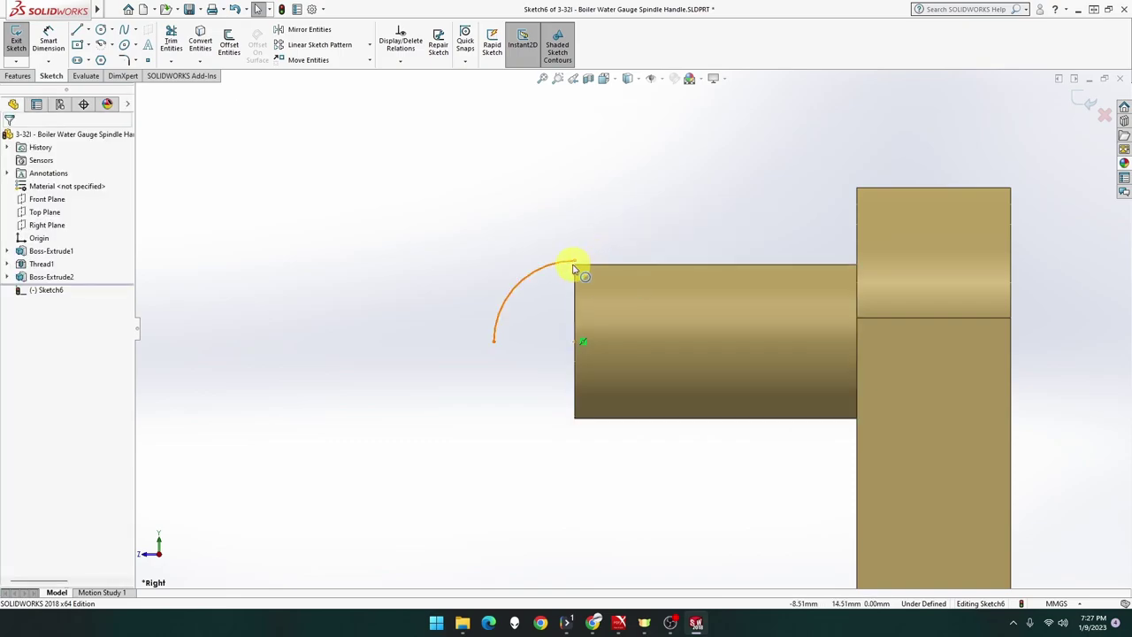
pyautogui.click(573, 265)
pyautogui.press('Escape')
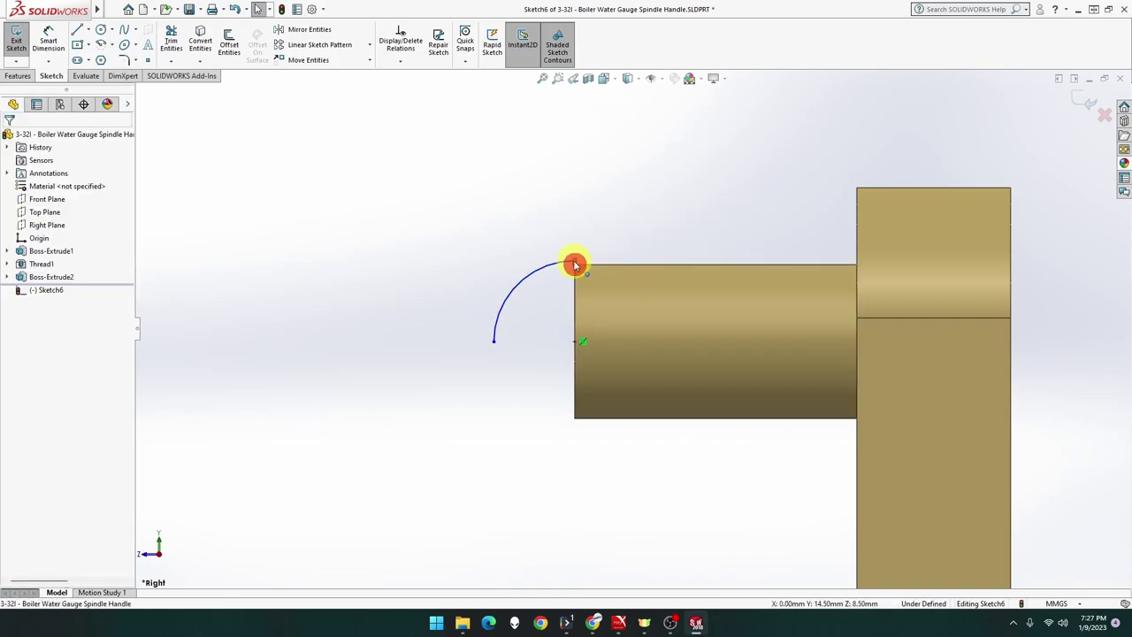
pyautogui.click(574, 262)
pyautogui.keyDown('ctrl'); pyautogui.click(576, 266); pyautogui.keyUp('ctrl')
pyautogui.click(652, 207)
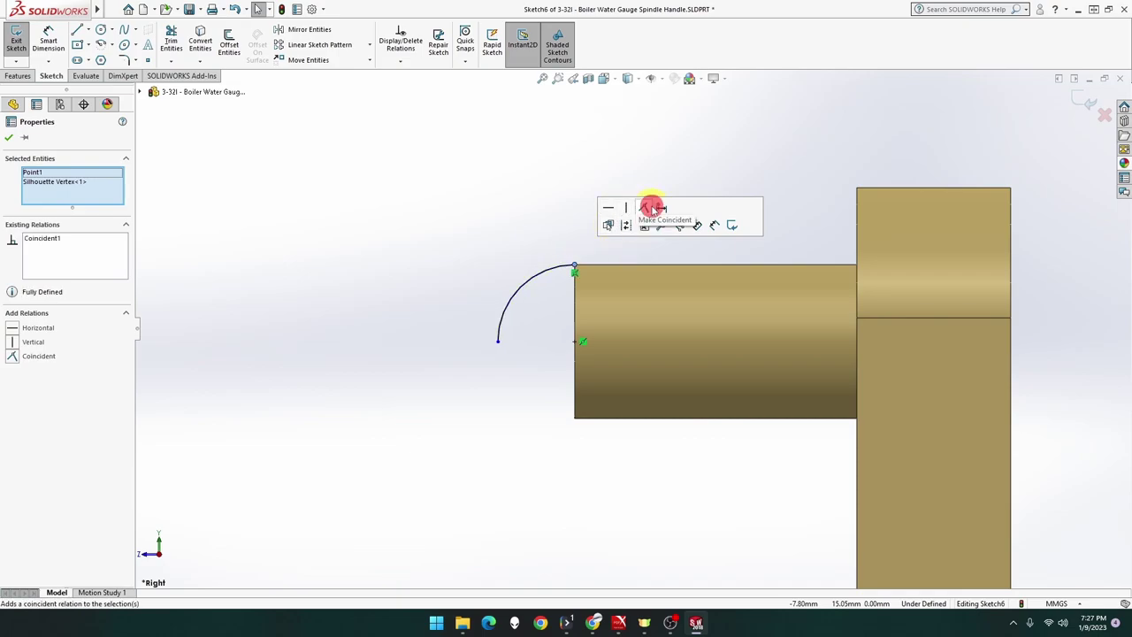
# Close the profile with two lines down the pin end and back to the arc start
pyautogui.click(79, 31)
pyautogui.click(574, 265)
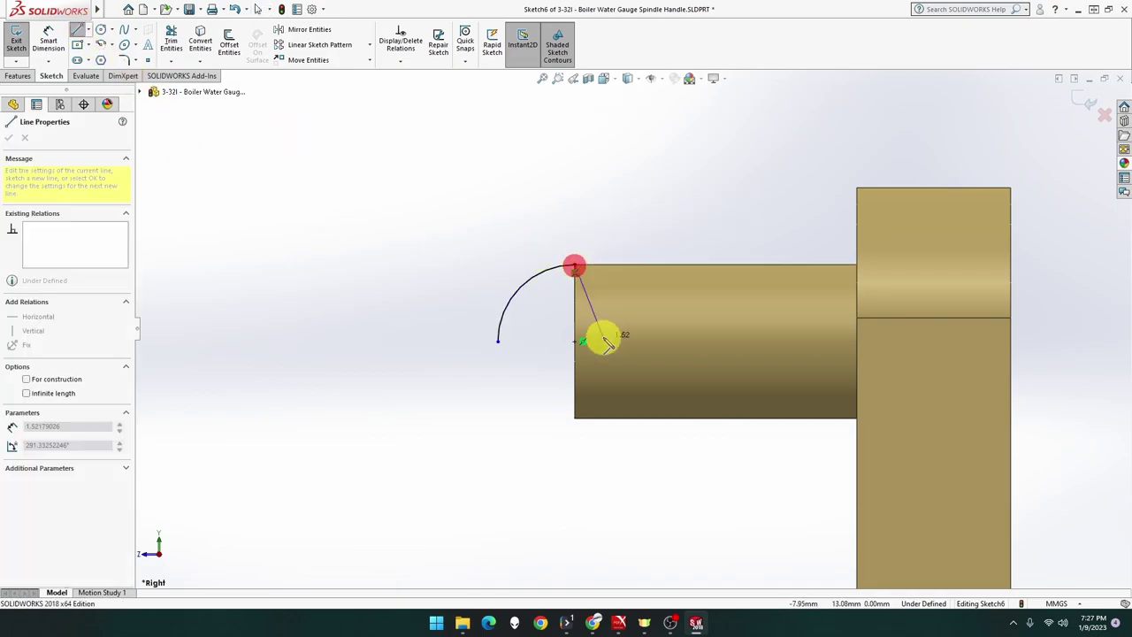
pyautogui.click(573, 341)
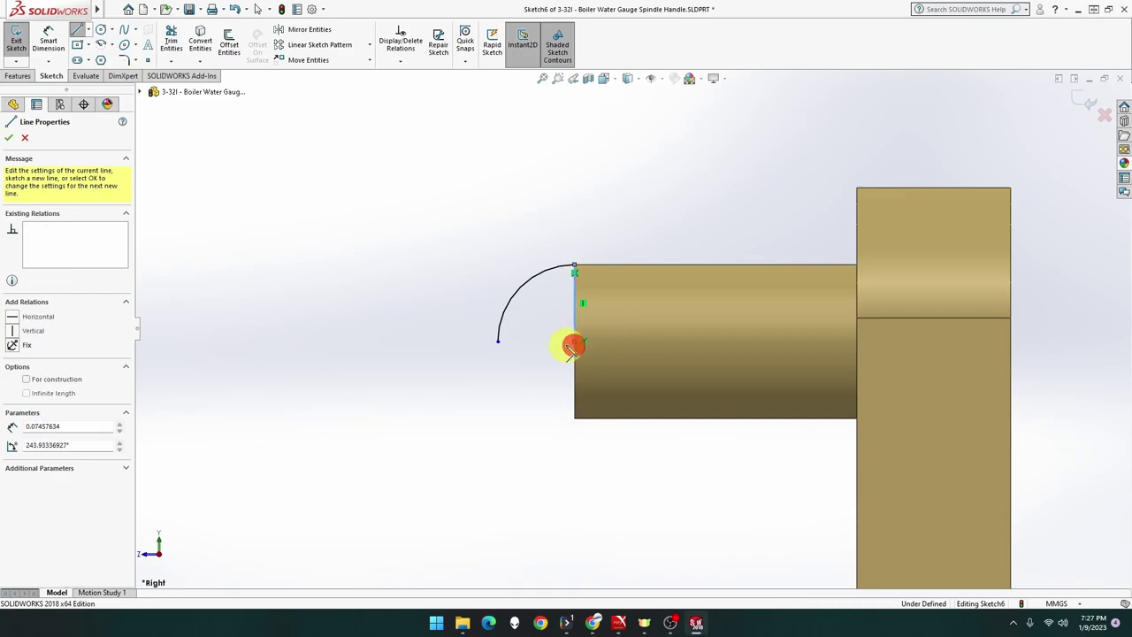
pyautogui.click(498, 341)
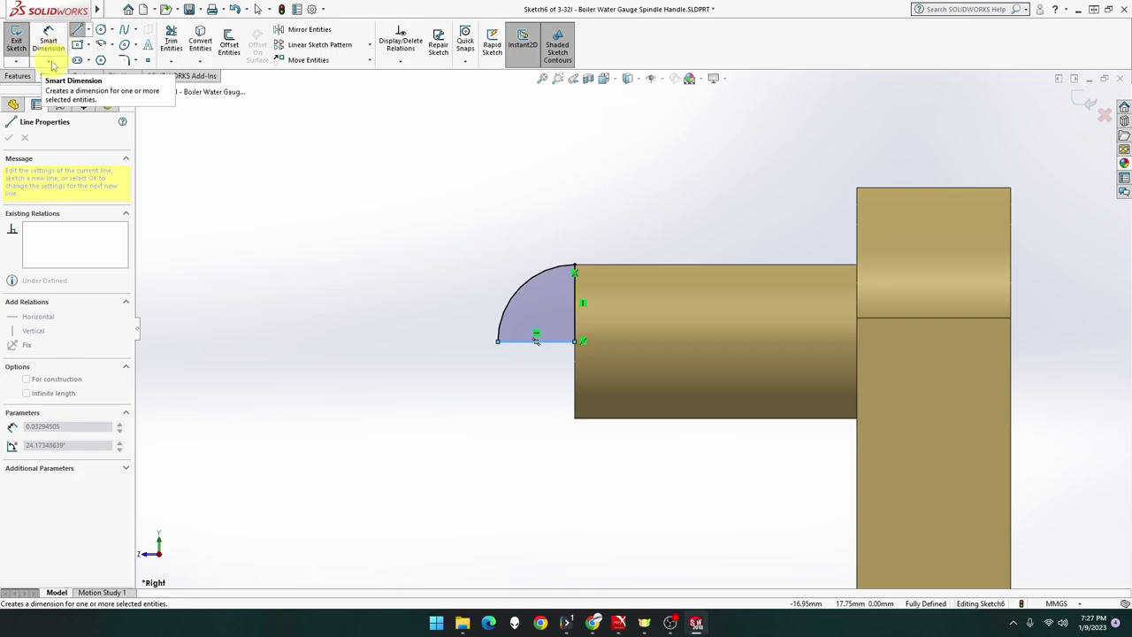
pyautogui.press('Escape')
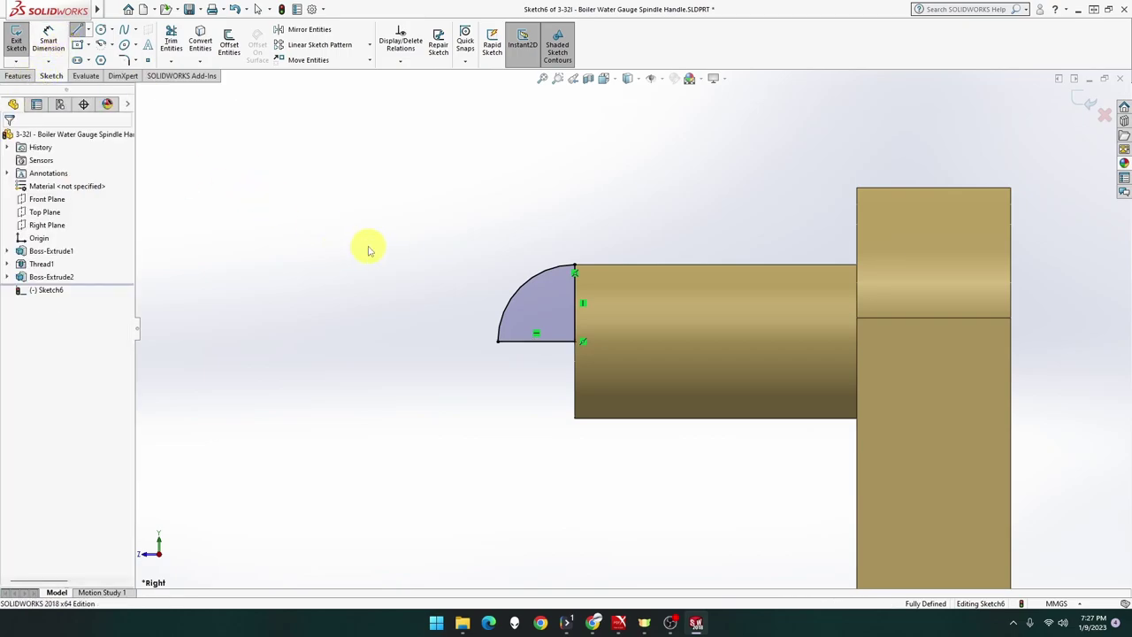
pyautogui.click(370, 250)
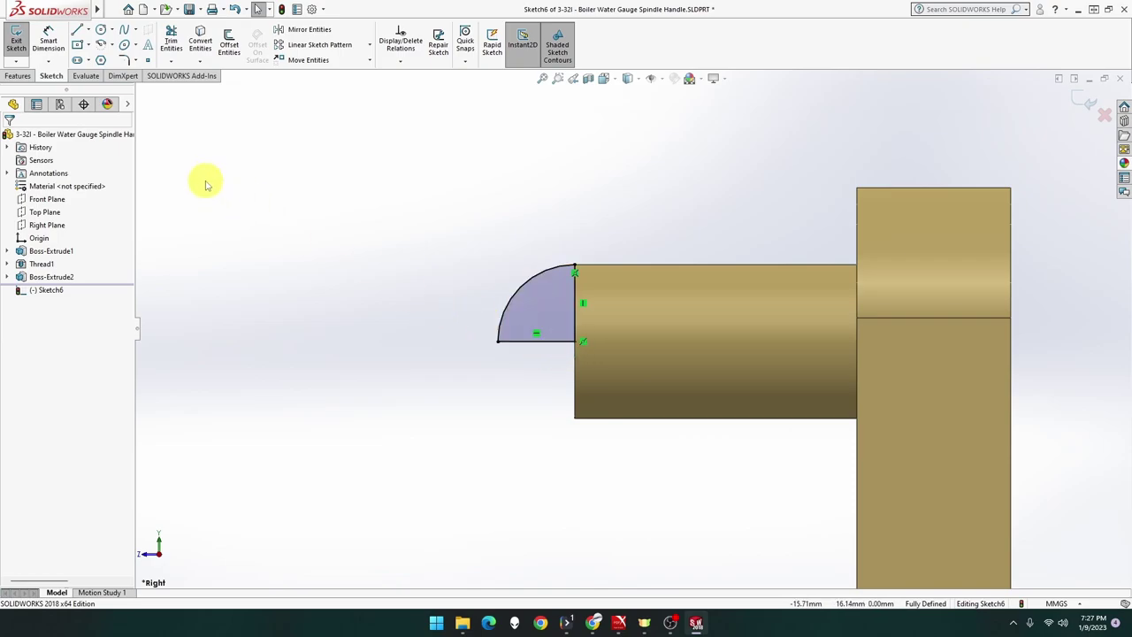
pyautogui.click(22, 76)
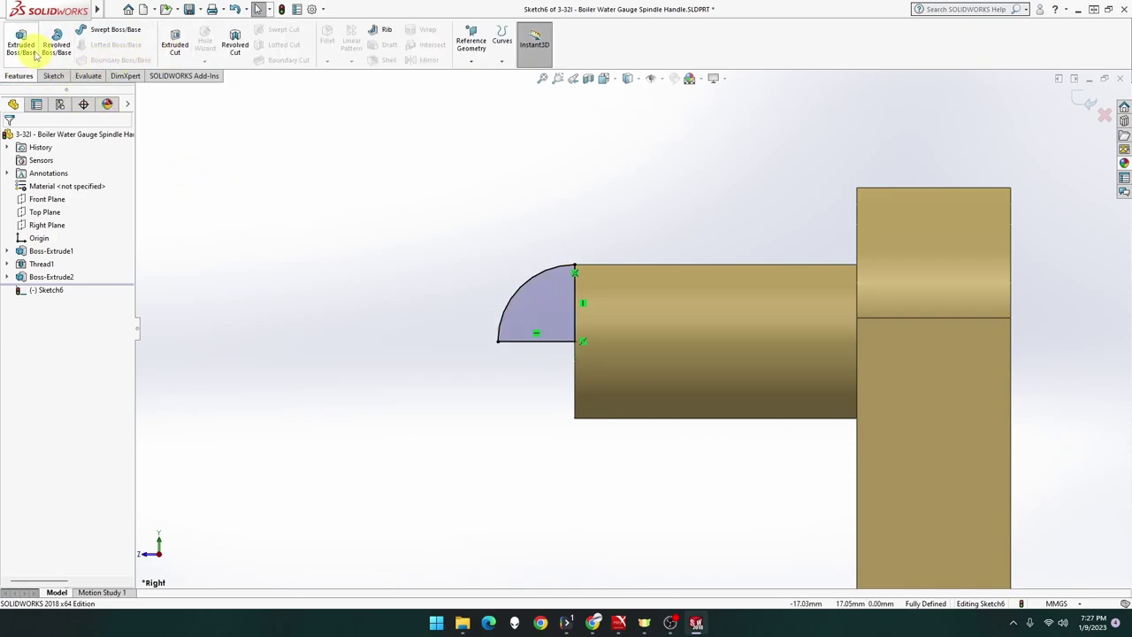
# Revolve the quarter-arc profile about Line3 into a domed tip on the upper pin
pyautogui.click(56, 48)
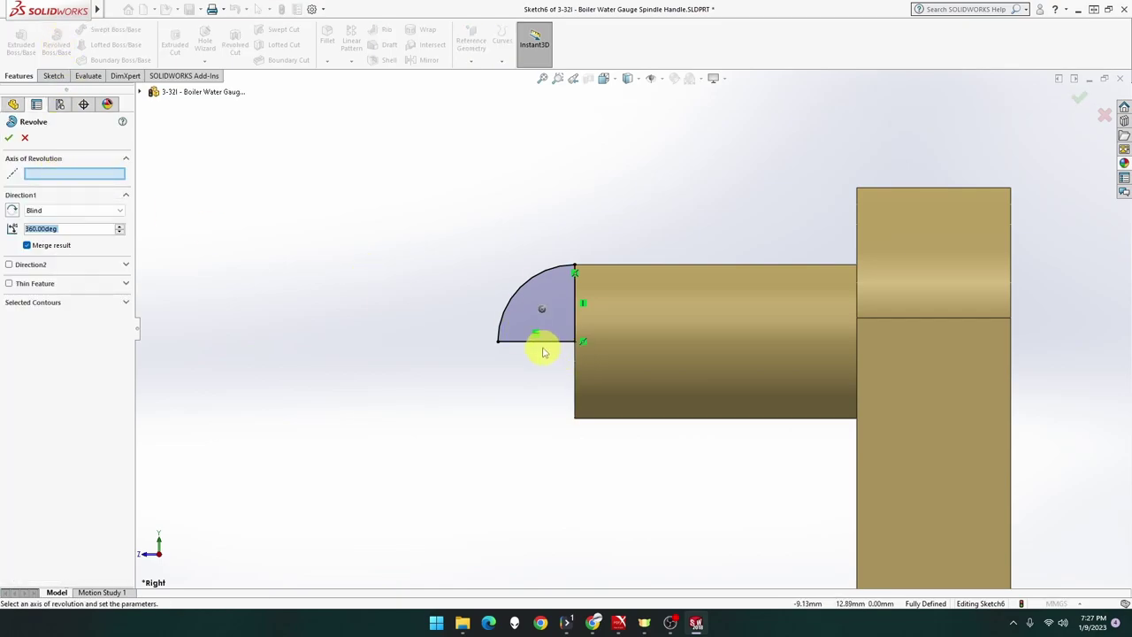
pyautogui.click(540, 343)
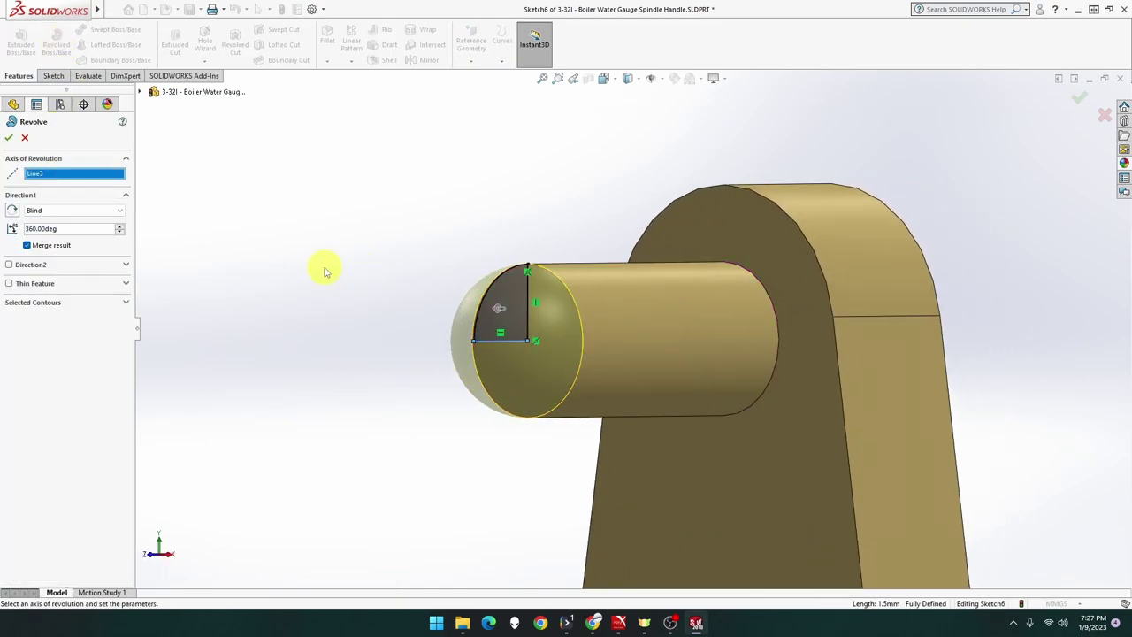
pyautogui.click(9, 137)
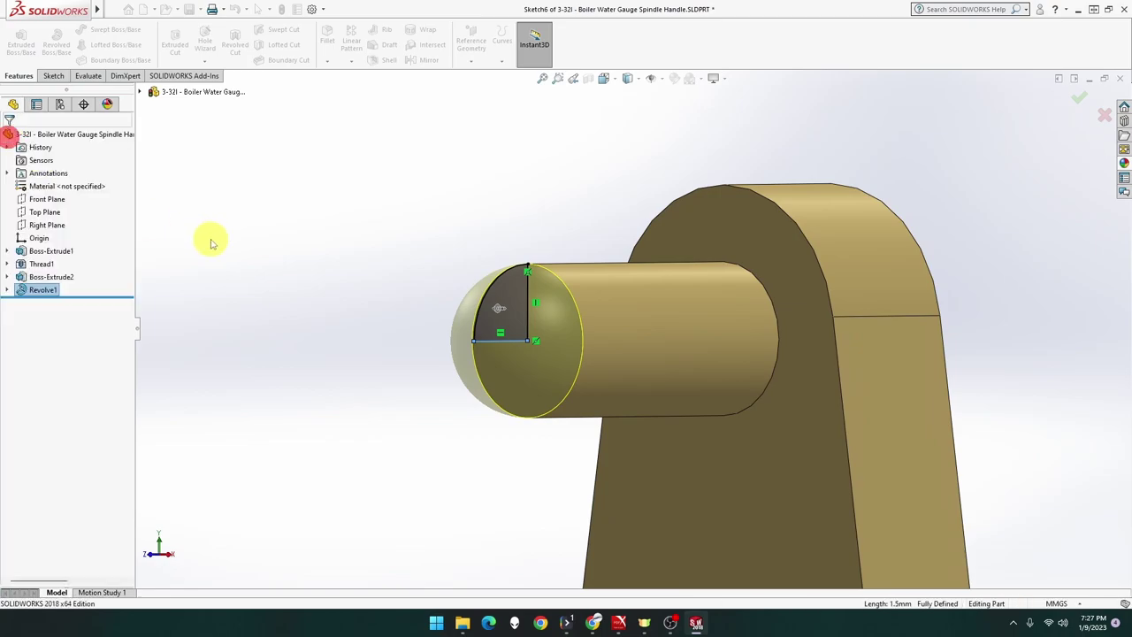
pyautogui.click(351, 314)
pyautogui.scroll(5, 405, 356)
pyautogui.moveTo(405, 356)
pyautogui.mouseDown(button='middle')
pyautogui.moveTo(568, 437)
pyautogui.moveTo(650, 413)
pyautogui.mouseUp(button='middle')
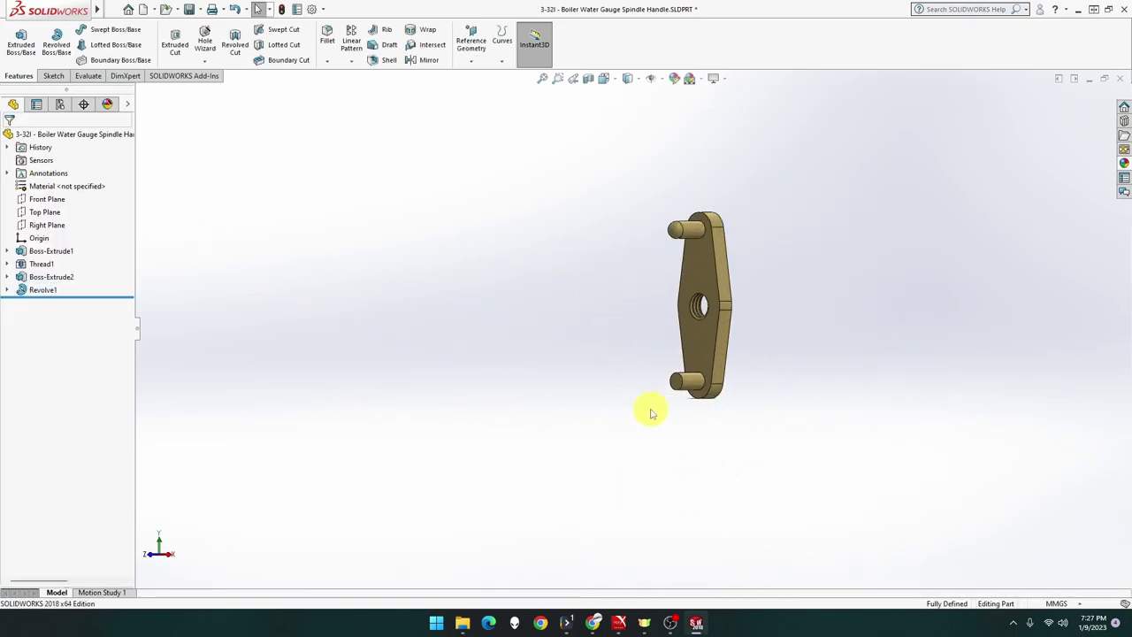
# View normal to the Right Plane and zoom in on the lower pin
pyautogui.rightClick(43, 225)
pyautogui.click(99, 210)
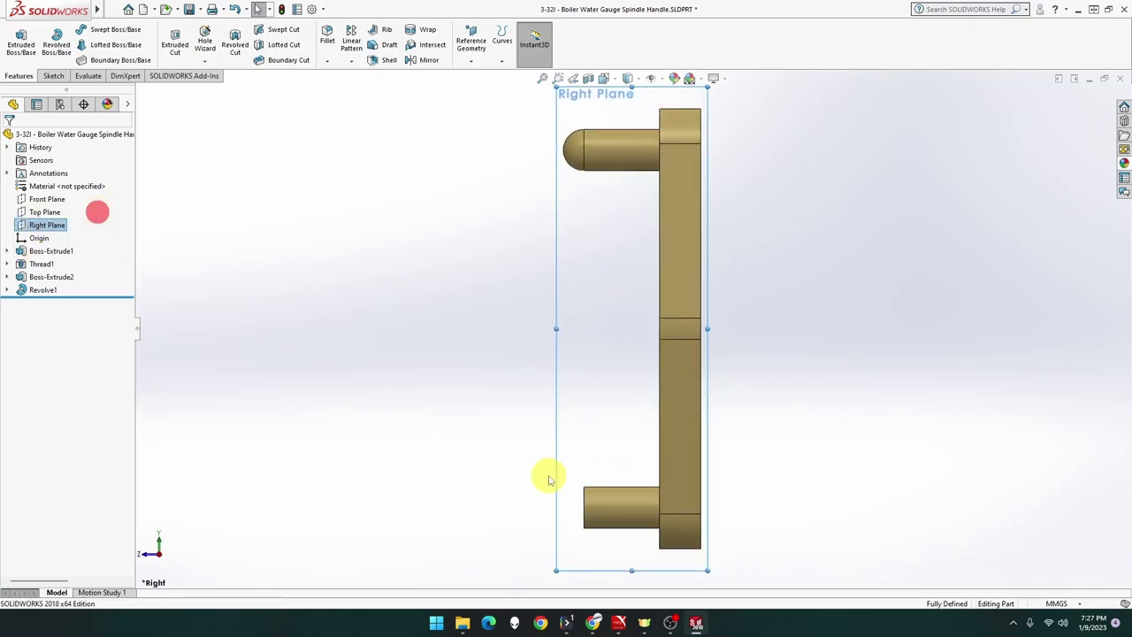
pyautogui.press('z')
pyautogui.scroll(-5, 662, 552)
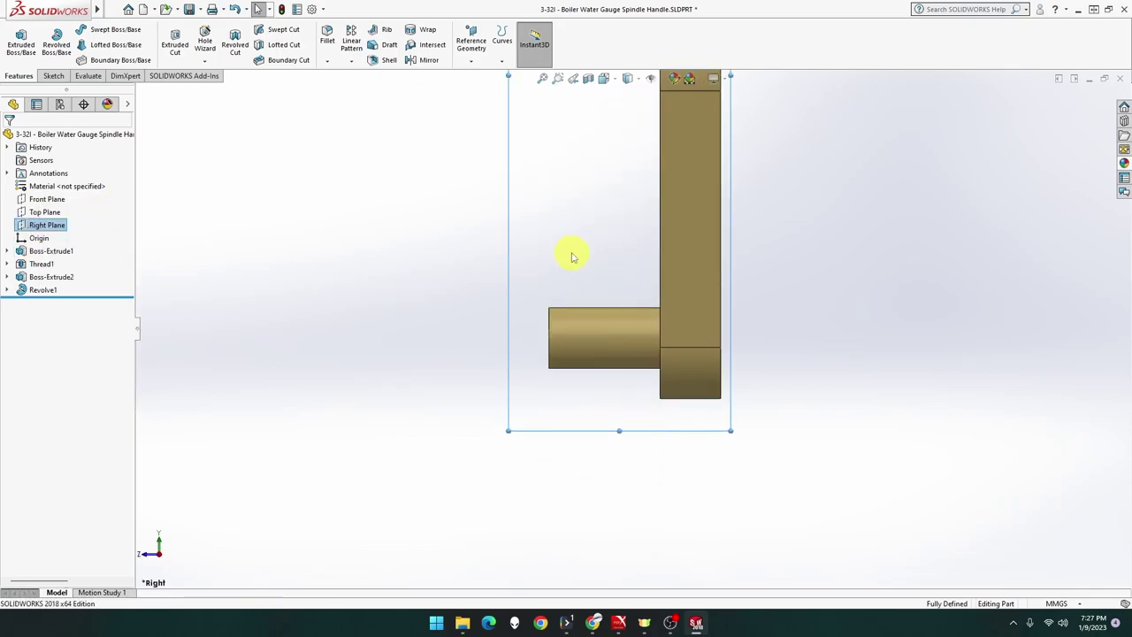
pyautogui.scroll(-3, 566, 303)
# Sketch a closed R1.5 quarter-circle profile on the Right Plane at the lower pin's end
pyautogui.rightClick(53, 226)
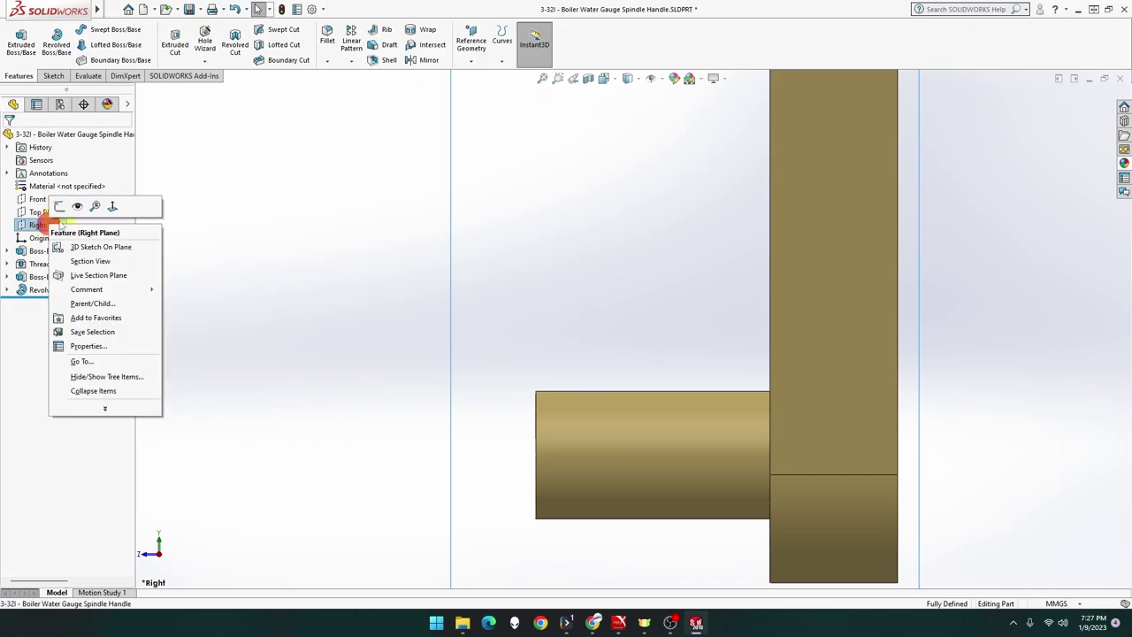
pyautogui.click(61, 206)
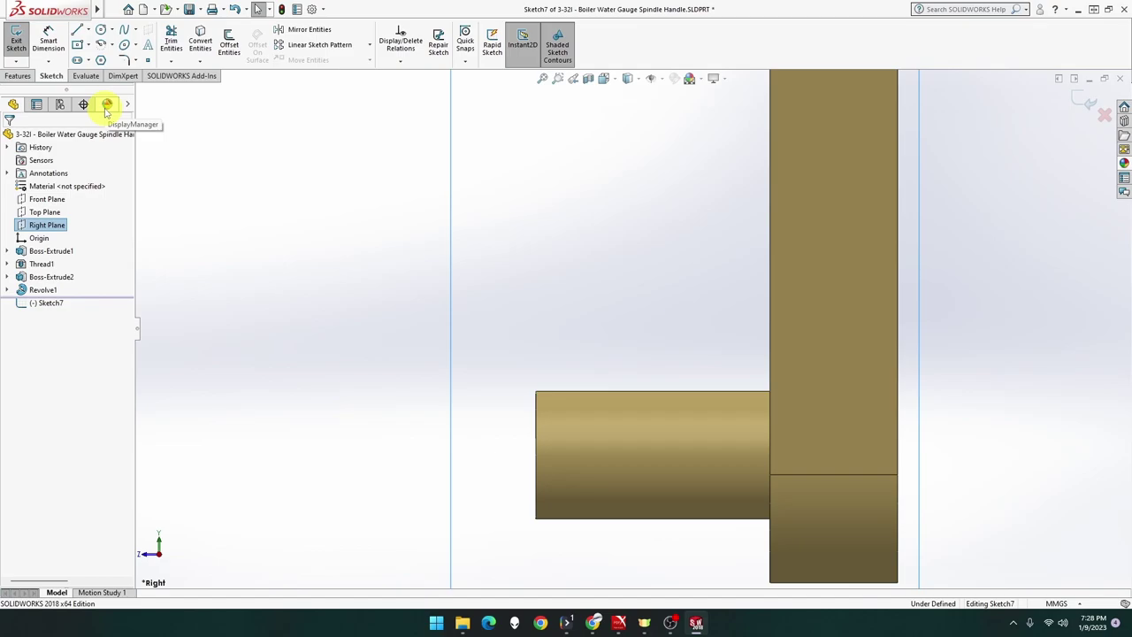
pyautogui.click(104, 49)
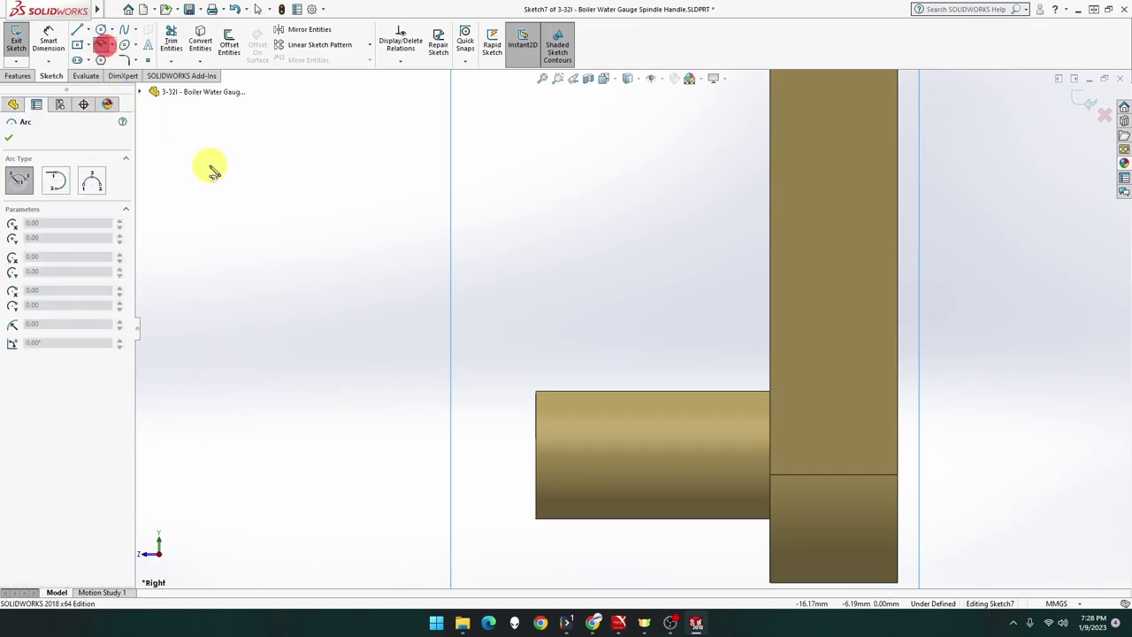
pyautogui.click(535, 454)
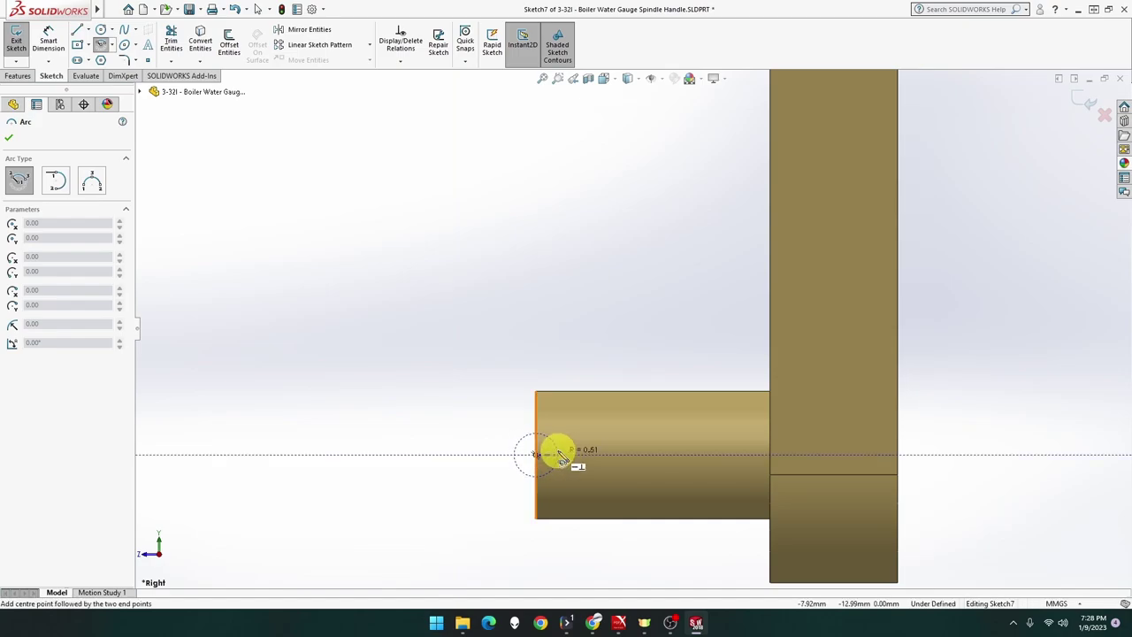
pyautogui.click(536, 391)
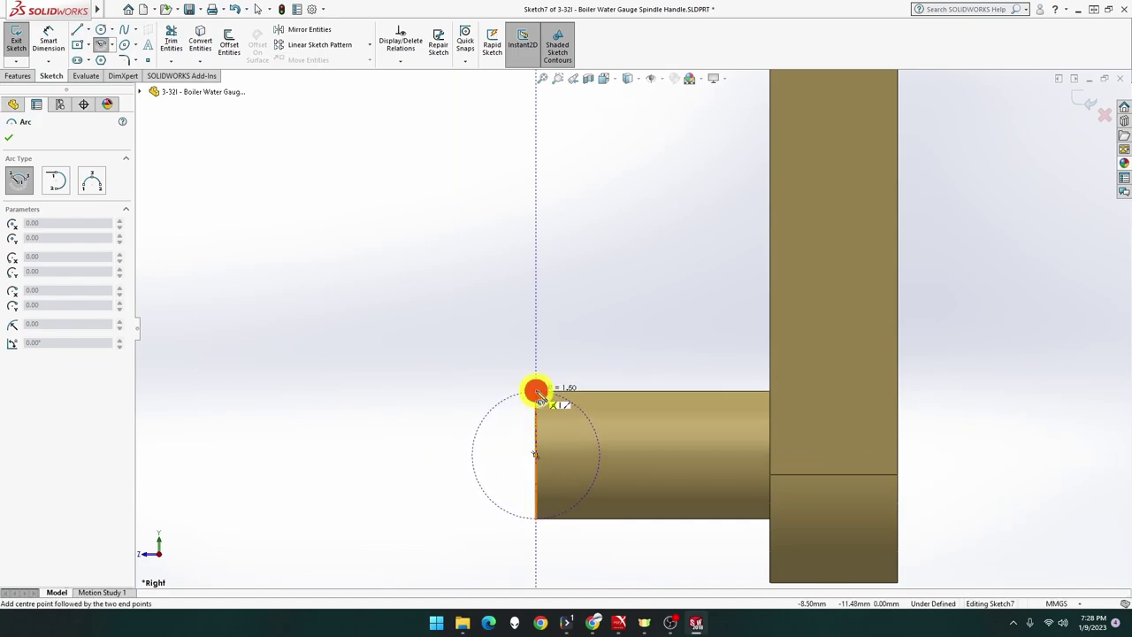
pyautogui.click(472, 454)
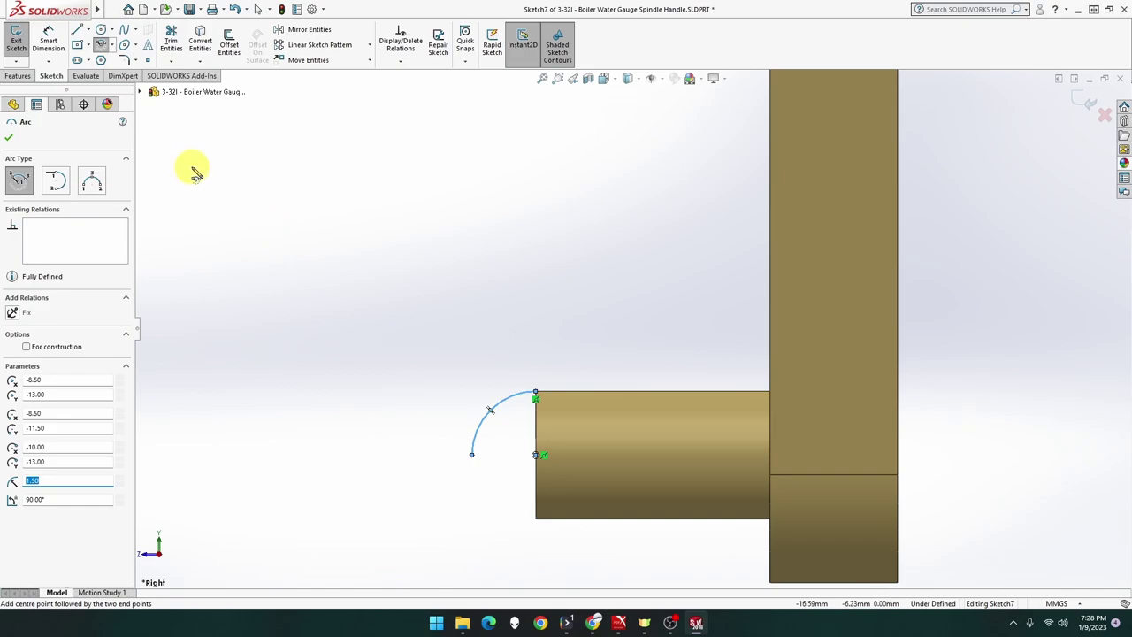
pyautogui.click(78, 32)
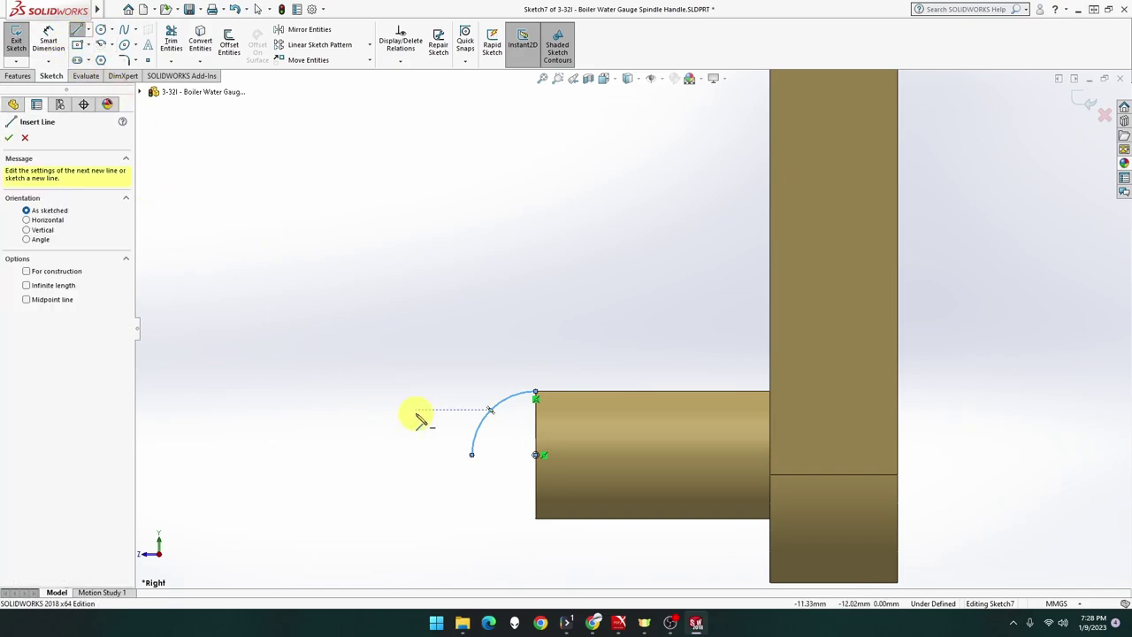
pyautogui.click(471, 455)
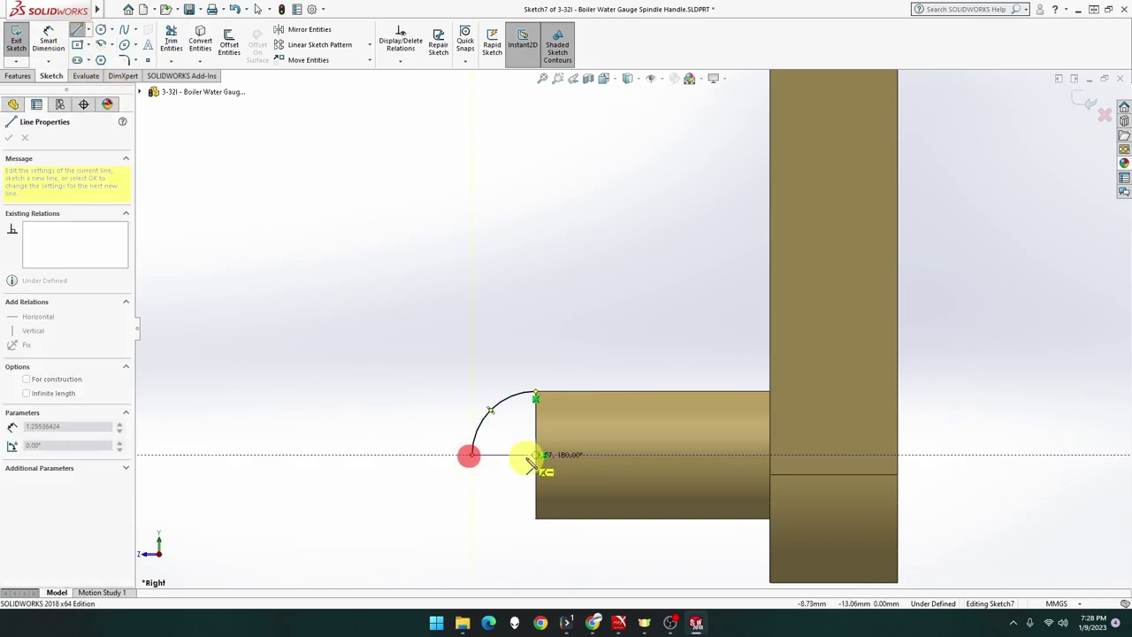
pyautogui.click(535, 455)
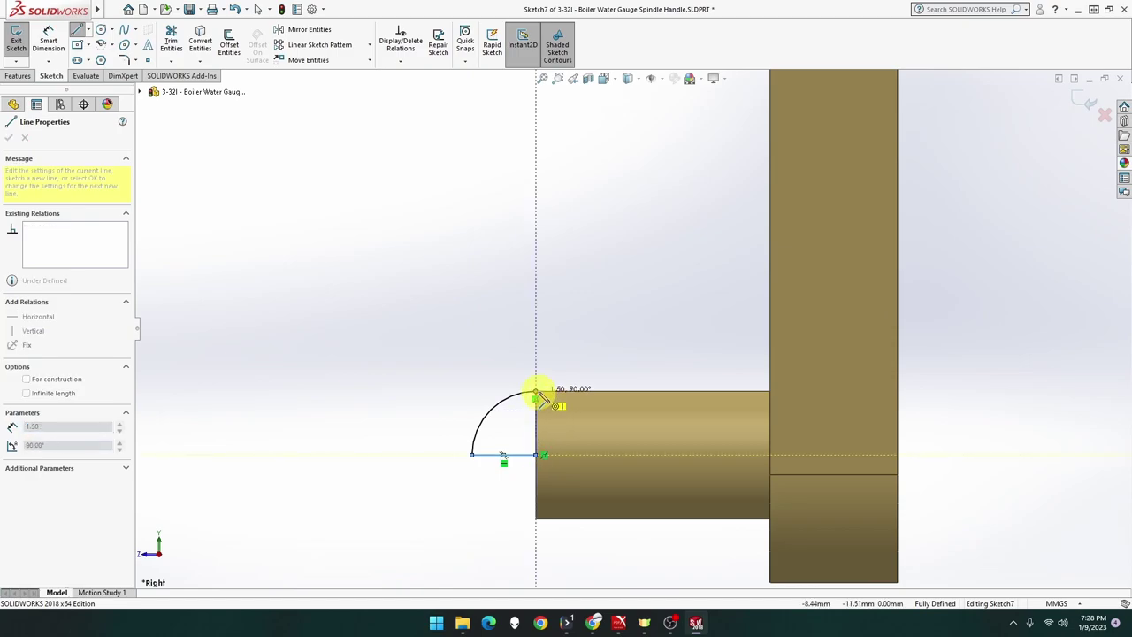
pyautogui.click(536, 391)
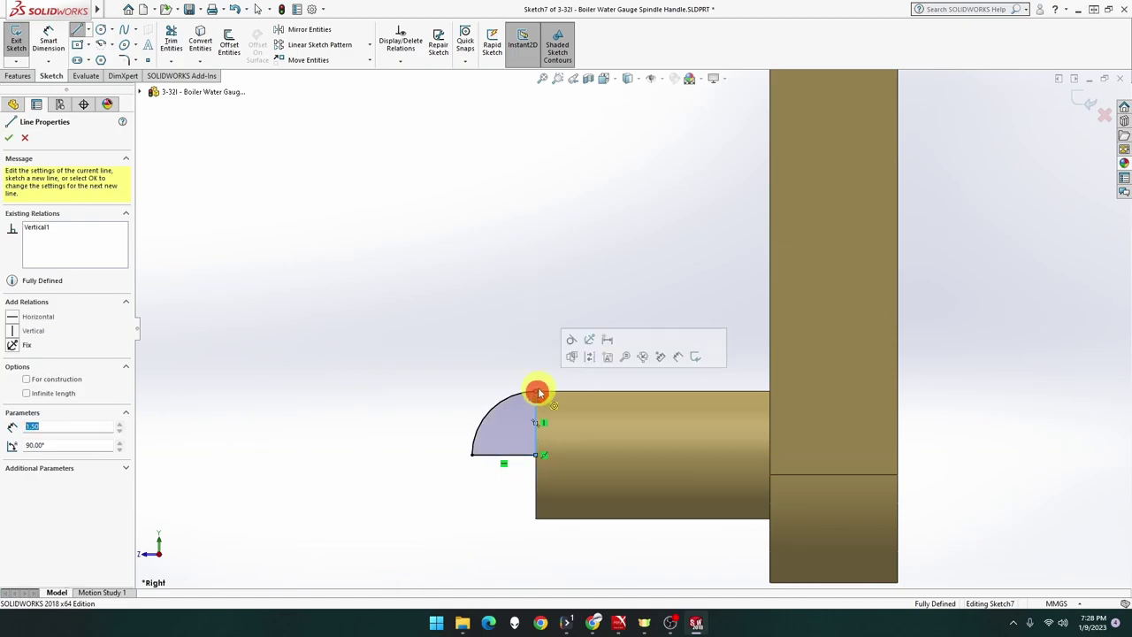
# Revolve the profile about its horizontal line to dome the lower pin, then show the front view
pyautogui.click(18, 76)
pyautogui.click(53, 46)
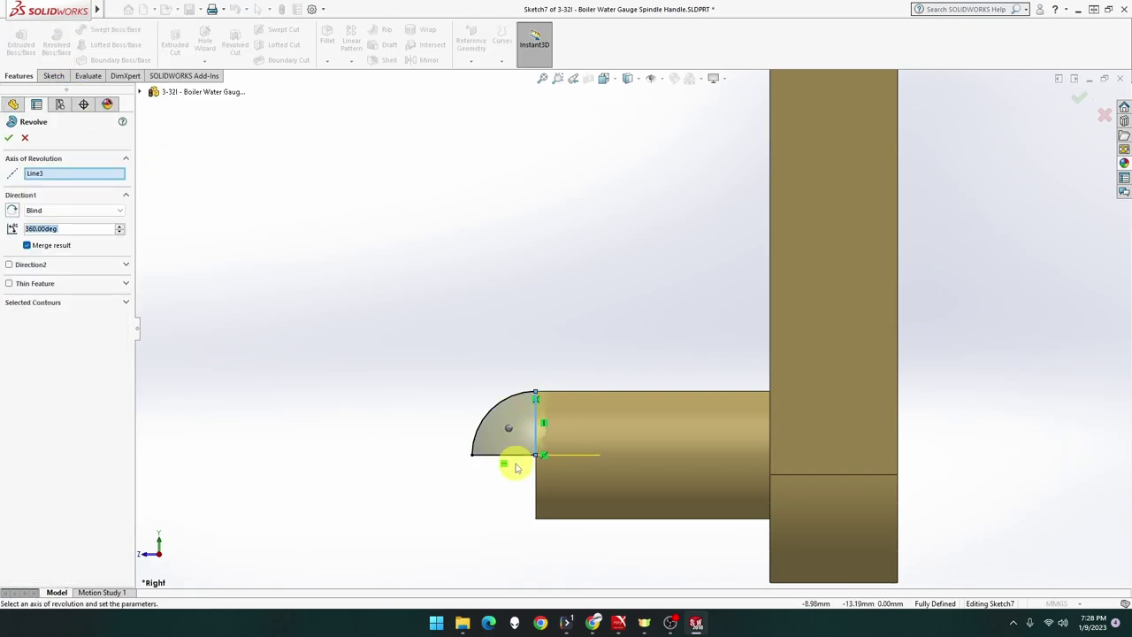
pyautogui.click(519, 458)
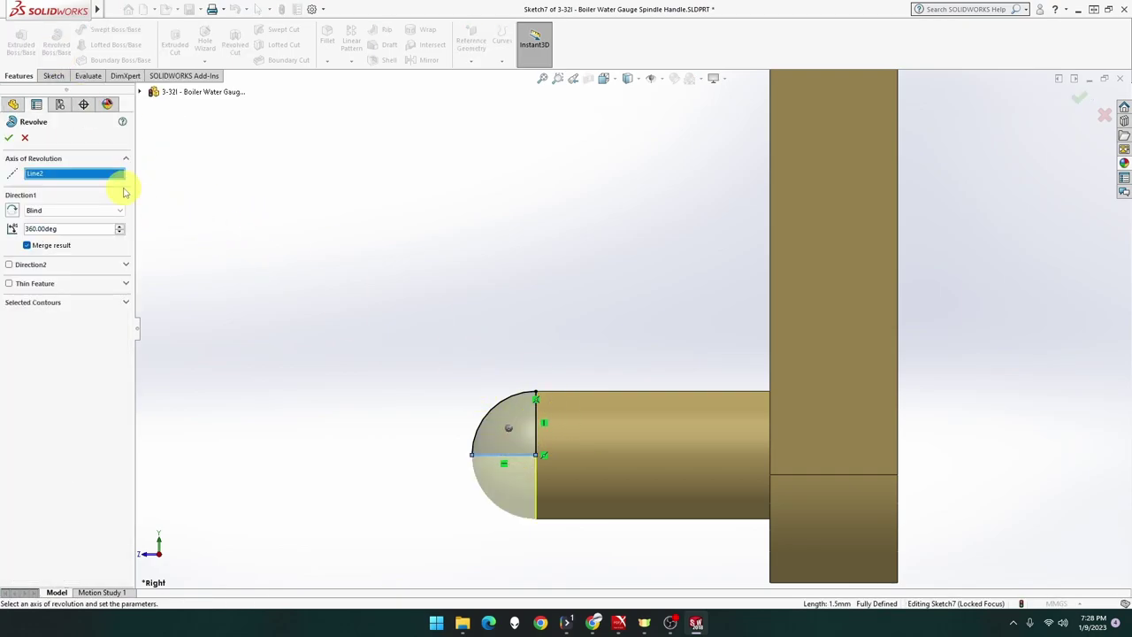
pyautogui.click(15, 137)
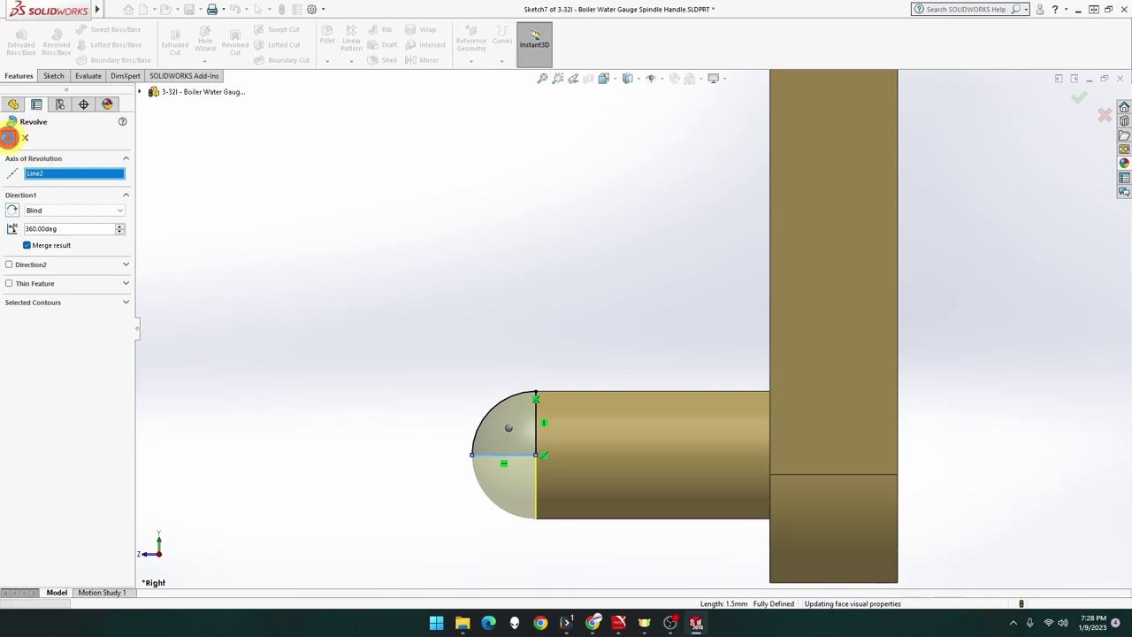
pyautogui.press('z')
pyautogui.click(399, 314)
pyautogui.hotkey('ctrl', '1')
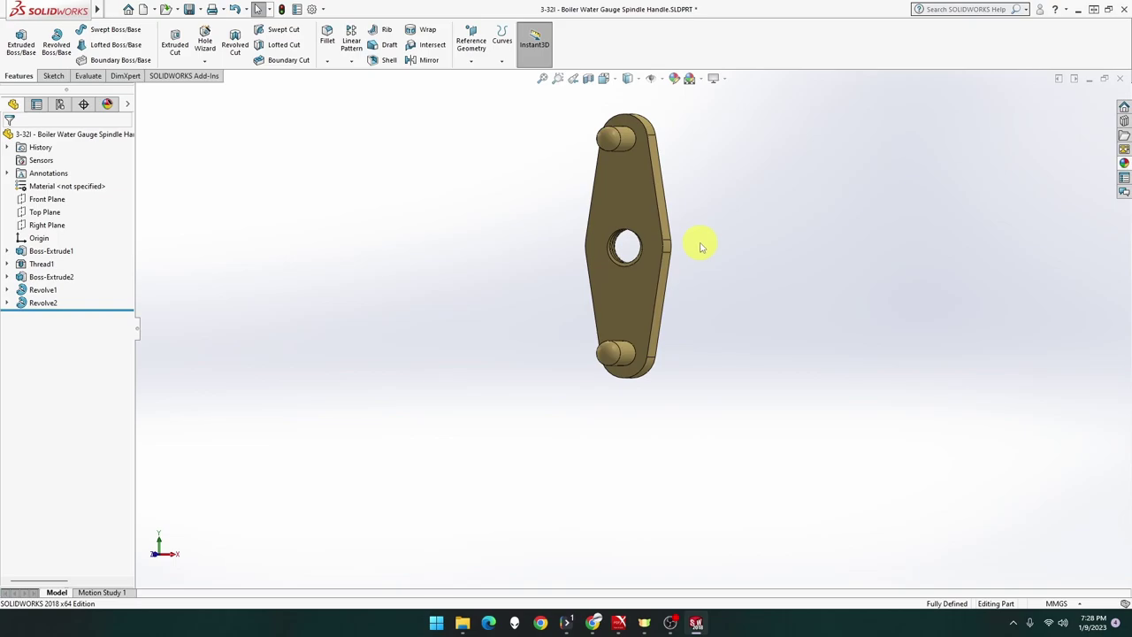
# Inspect the domed pins and threaded hole, then save 3-32I - Boiler Water Gauge Spindle Handle.SLDPRT
pyautogui.hotkey('ctrl', '4')
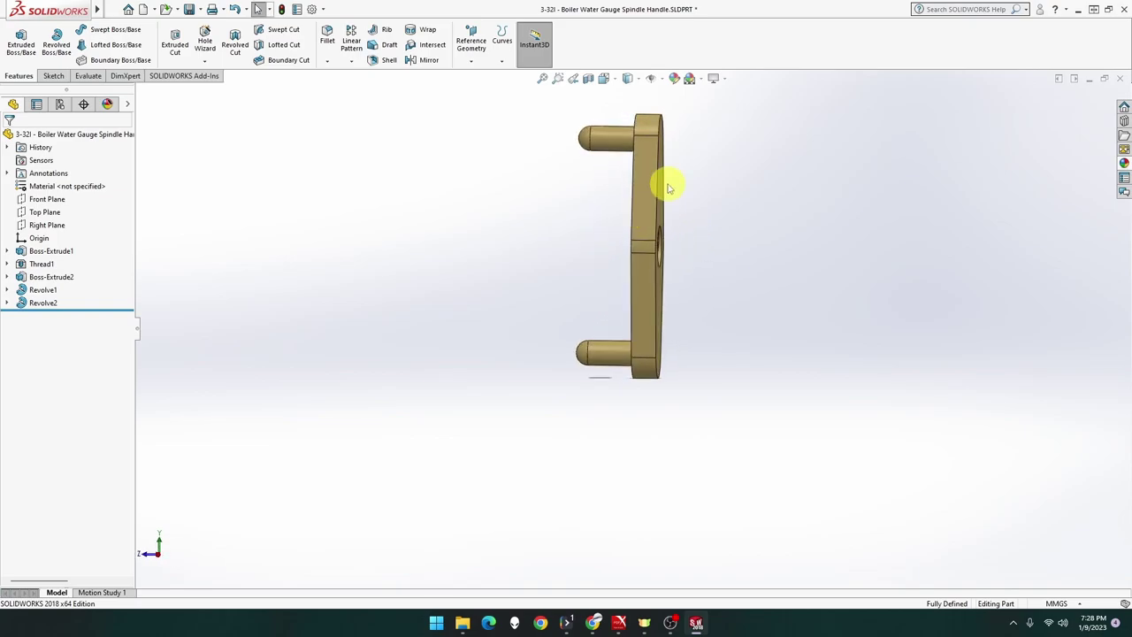
pyautogui.scroll(-3, 669, 188)
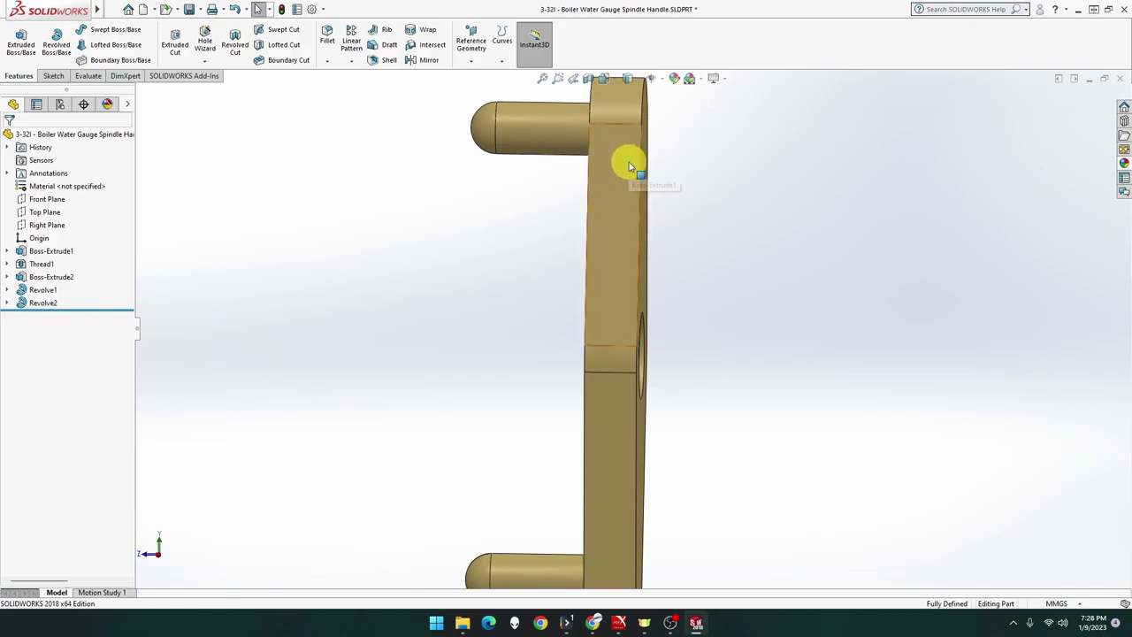
pyautogui.click(561, 154)
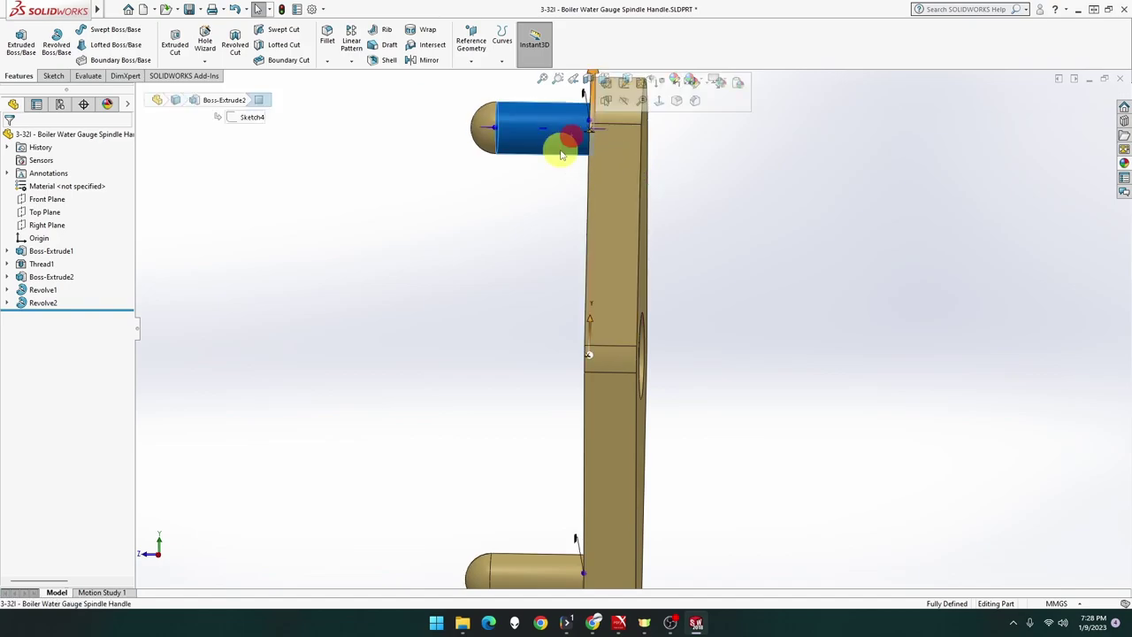
pyautogui.moveTo(560, 155); pyautogui.dragTo(540, 386, button='middle')
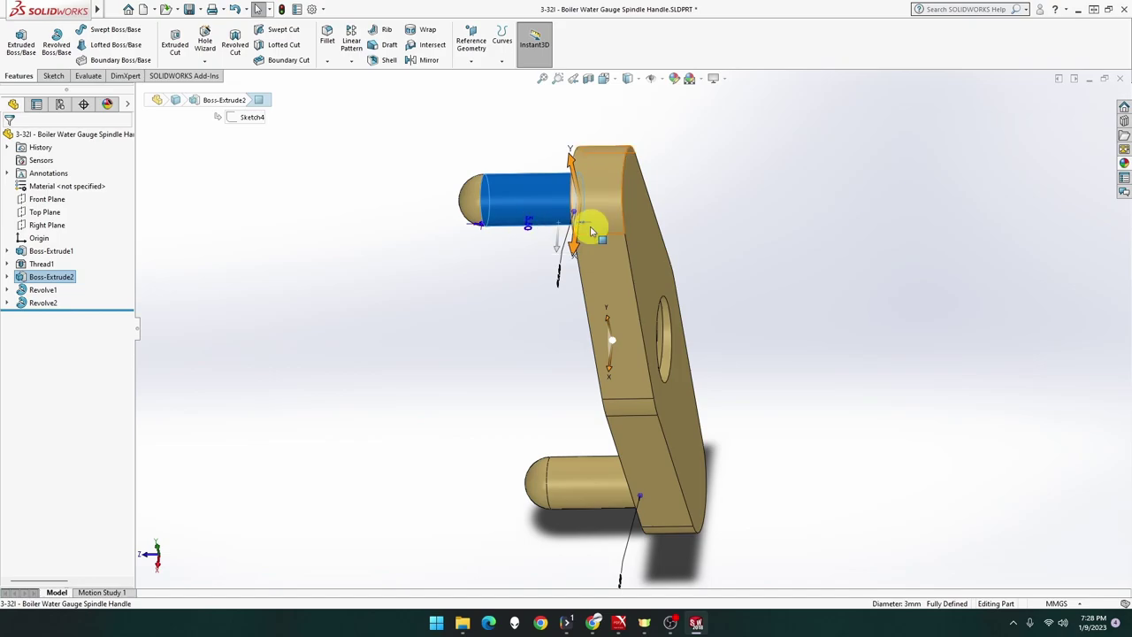
pyautogui.click(469, 215)
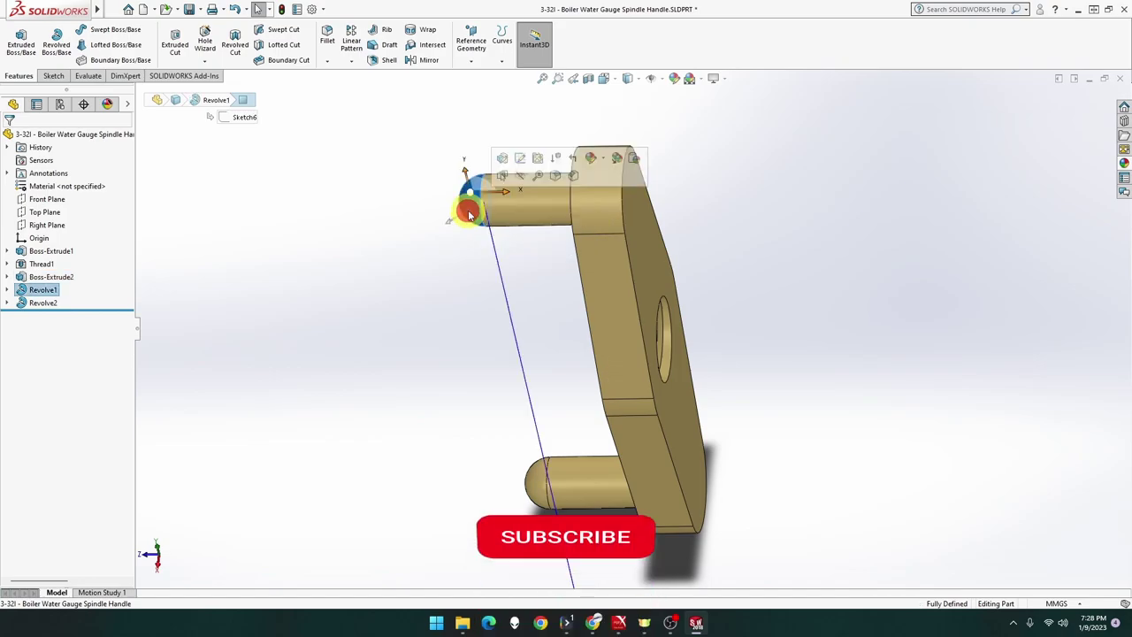
pyautogui.click(437, 300)
pyautogui.moveTo(437, 295)
pyautogui.mouseDown(button='middle')
pyautogui.moveTo(543, 257)
pyautogui.moveTo(639, 283)
pyautogui.mouseUp(button='middle')
pyautogui.scroll(-3, 613, 362)
pyautogui.scroll(-2, 601, 345)
pyautogui.scroll(3, 601, 345)
pyautogui.moveTo(601, 345); pyautogui.dragTo(865, 314, button='middle')
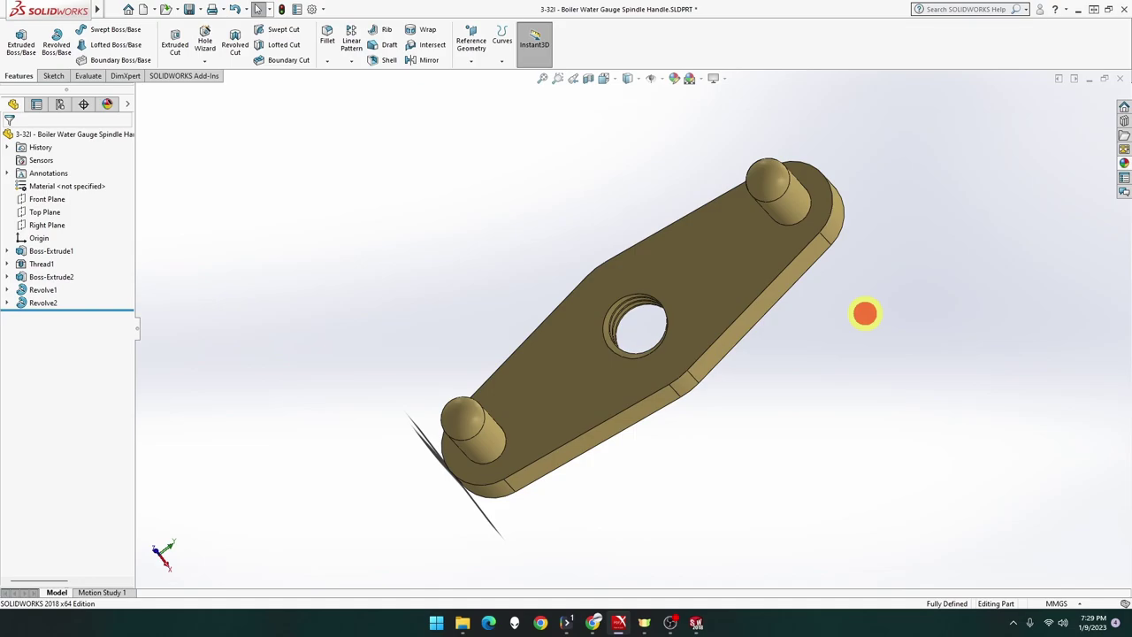
pyautogui.hotkey('ctrl', 's')
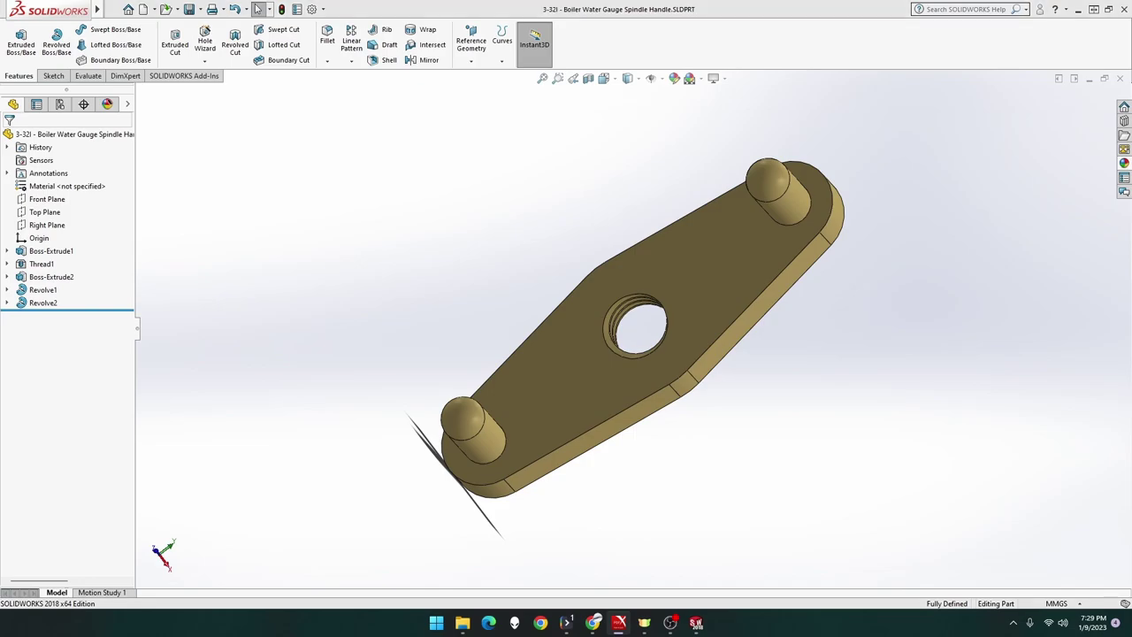